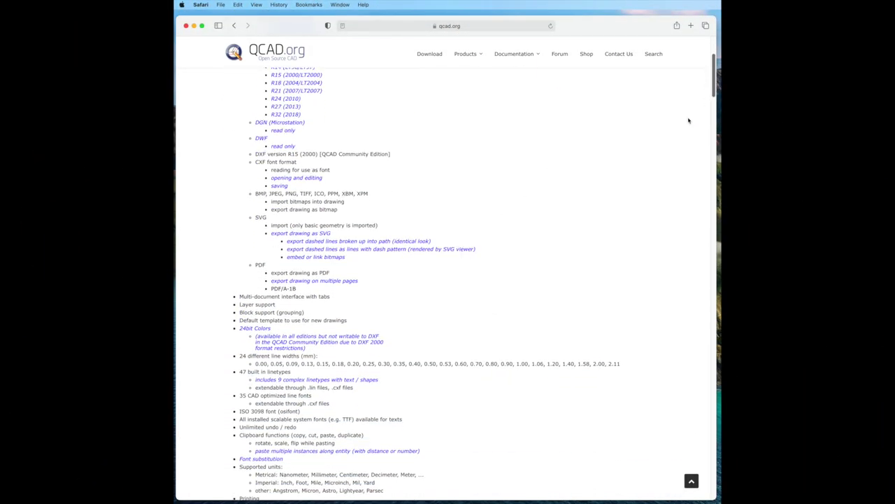
Read through the QCAD feature list, from the supported file formats to the command line tools
scroll(600, 250, down, 2)
scroll(567, 316, down, 1)
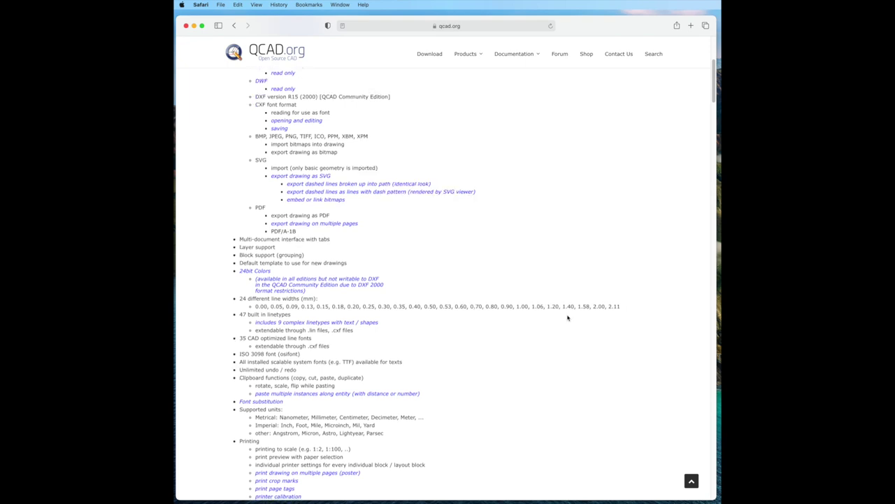
scroll(525, 327, down, 1)
scroll(525, 327, down, 8)
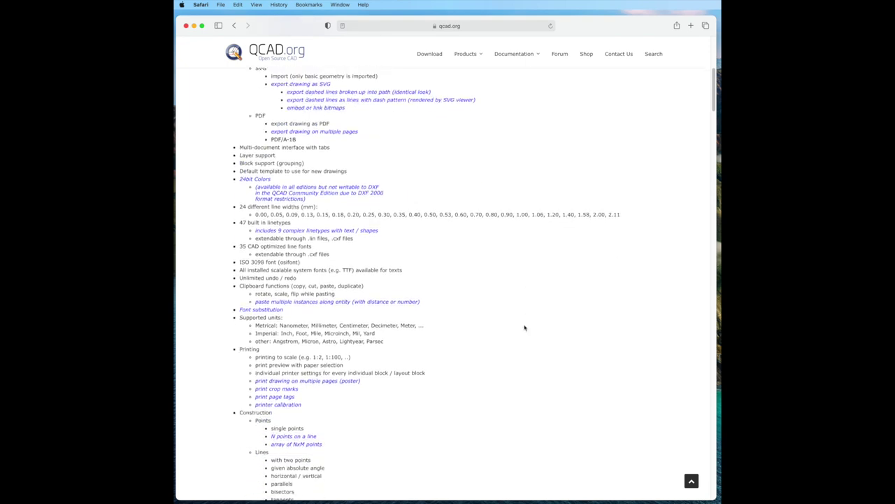
scroll(525, 327, down, 17)
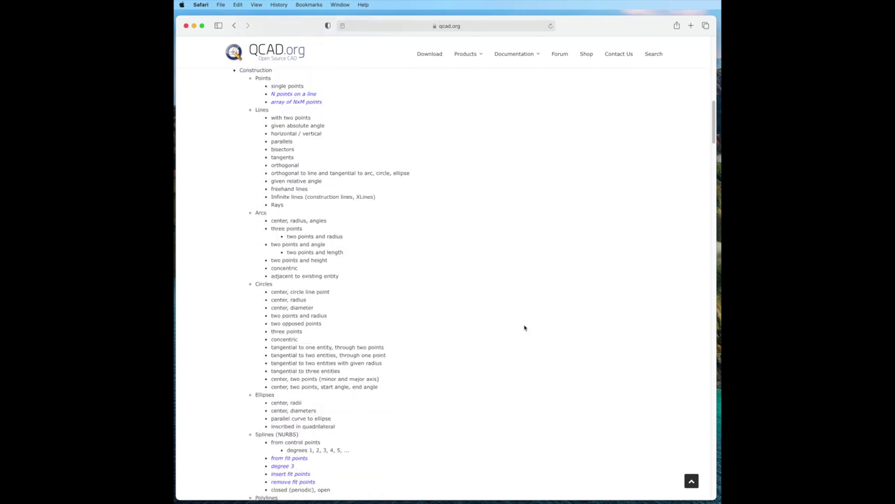
scroll(525, 327, down, 10)
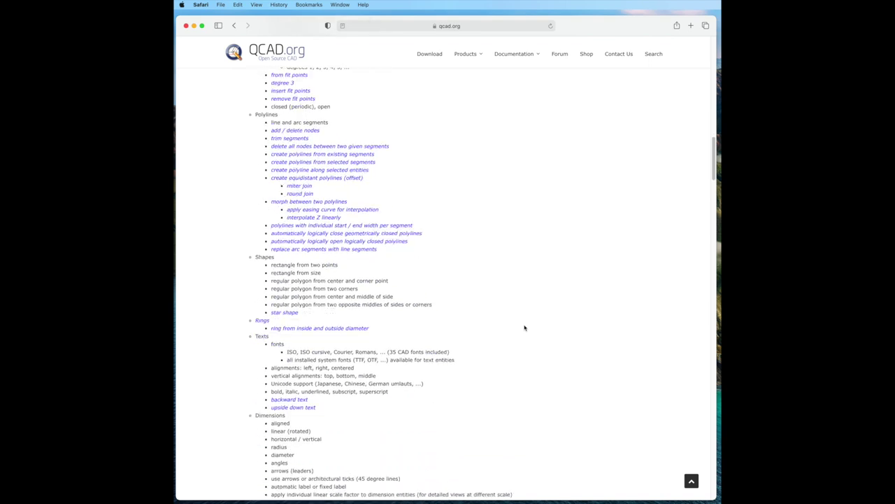
scroll(525, 328, down, 20)
Open the QCAD 2D CAD product page and review its description and main features
mouse_move(466, 55)
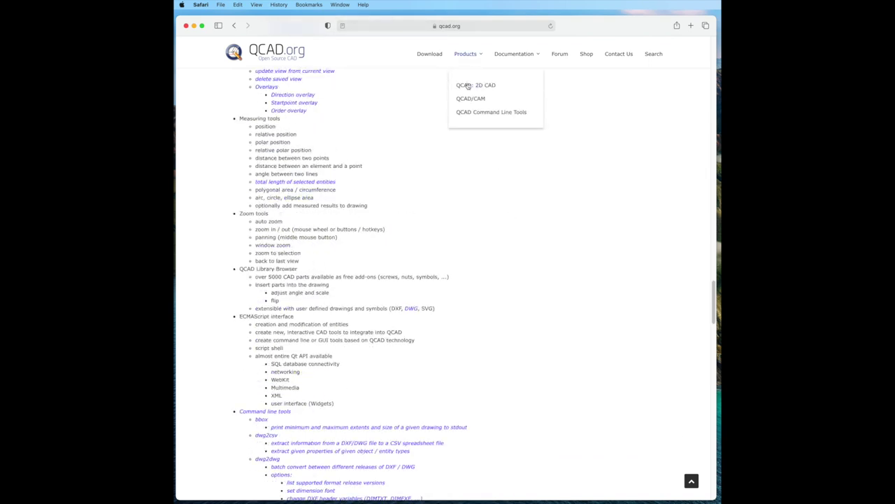
click(467, 86)
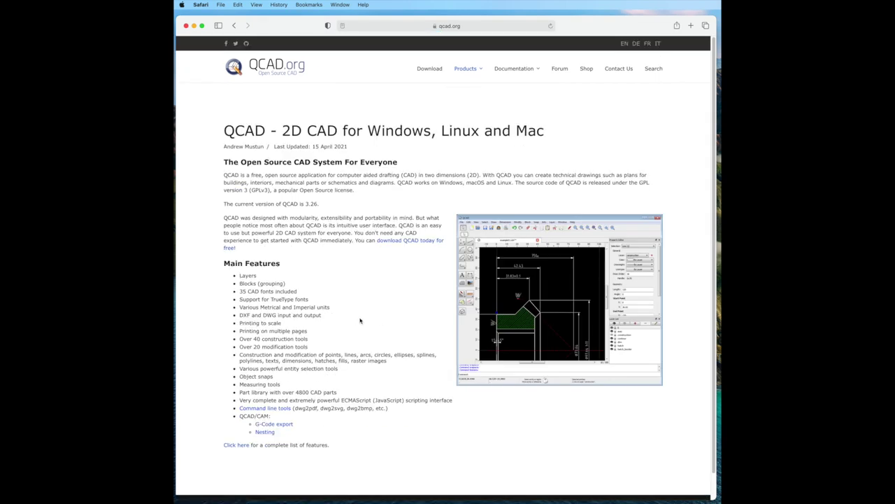
scroll(361, 321, down, 1)
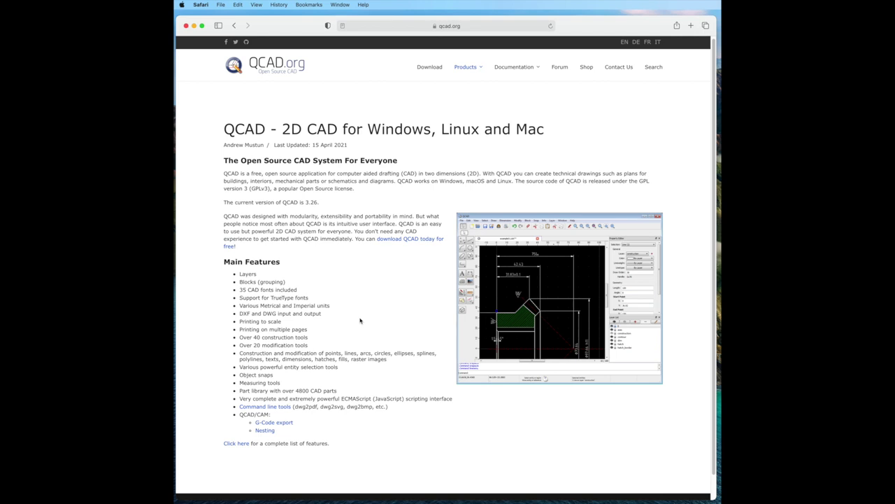
Open the QCAD online shop and review the licence terms and QCAD Professional purchase options
click(584, 69)
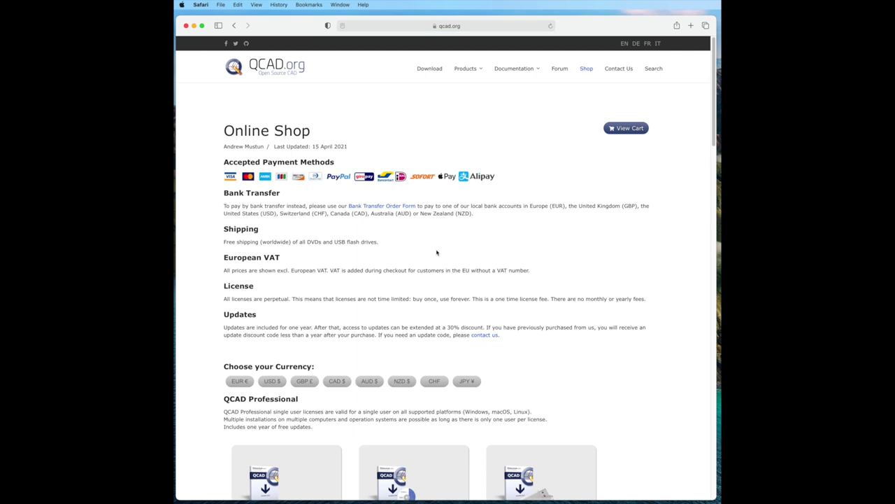
scroll(436, 252, down, 5)
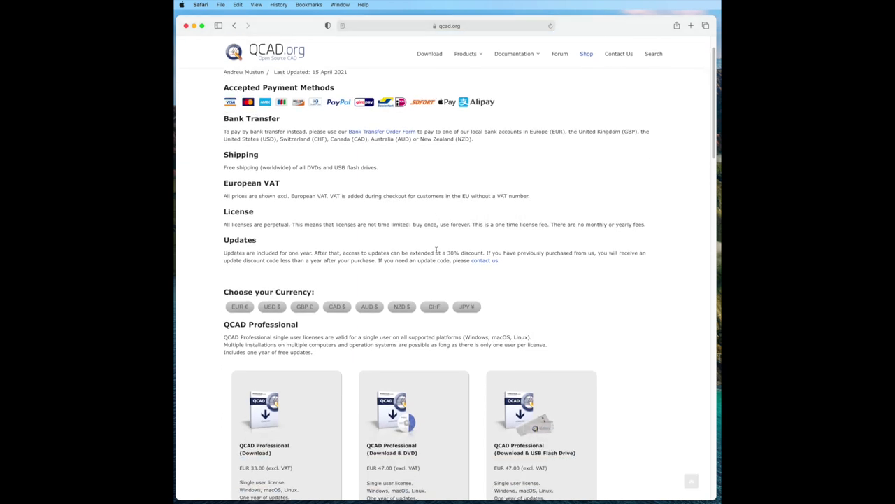
scroll(331, 344, down, 1)
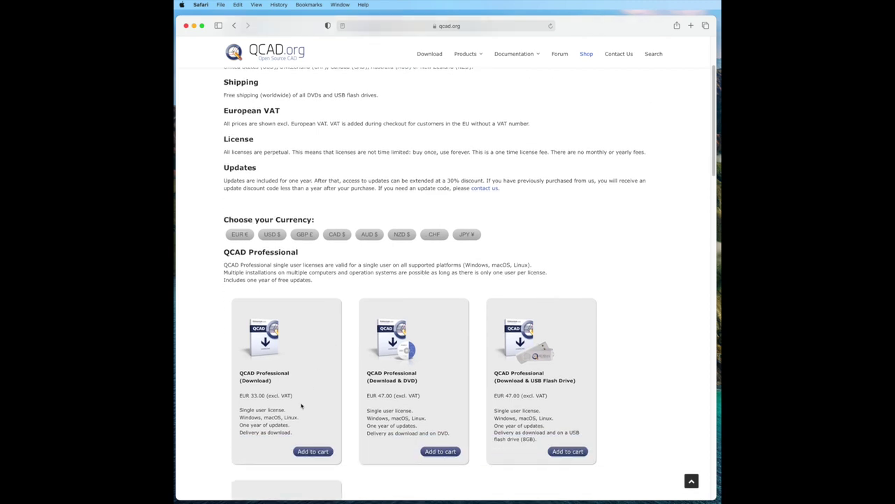
scroll(301, 406, down, 5)
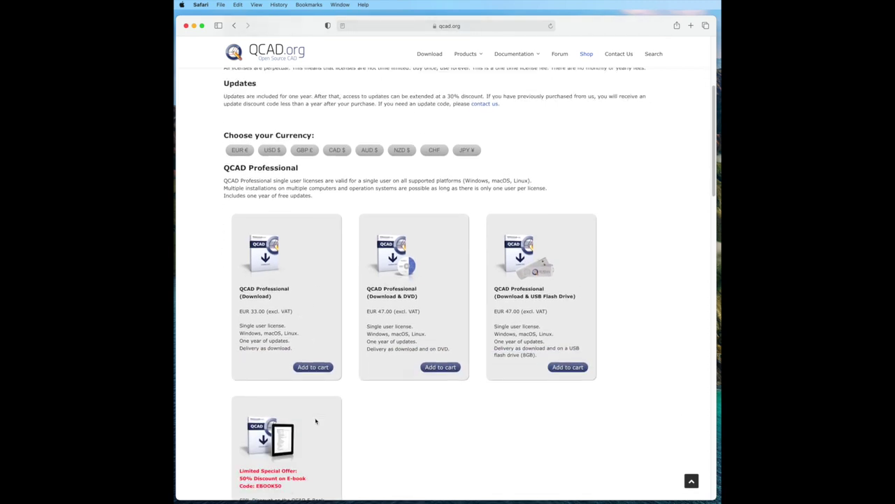
scroll(316, 420, down, 2)
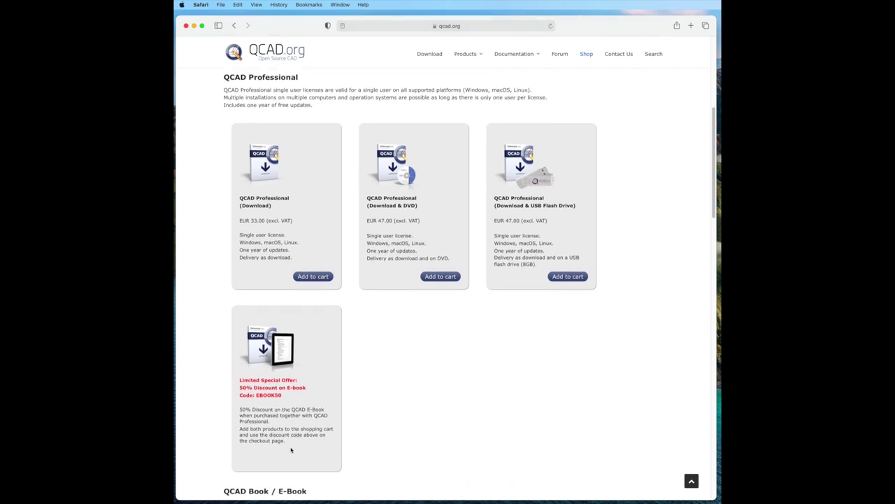
scroll(291, 449, down, 8)
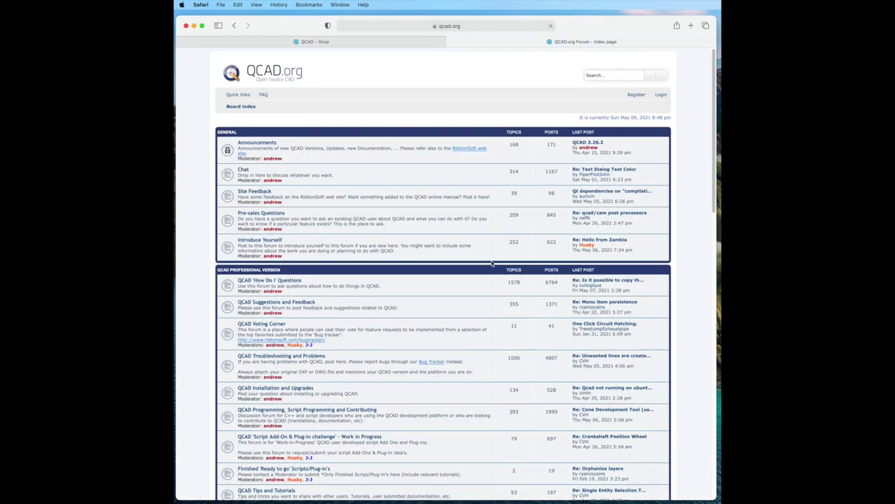
Browse the QCAD forum index, covering the Professional, Community Edition, international, book and part library sections
scroll(491, 263, down, 2)
scroll(492, 263, up, 1)
scroll(491, 263, down, 3)
scroll(492, 263, down, 1)
scroll(492, 263, down, 5)
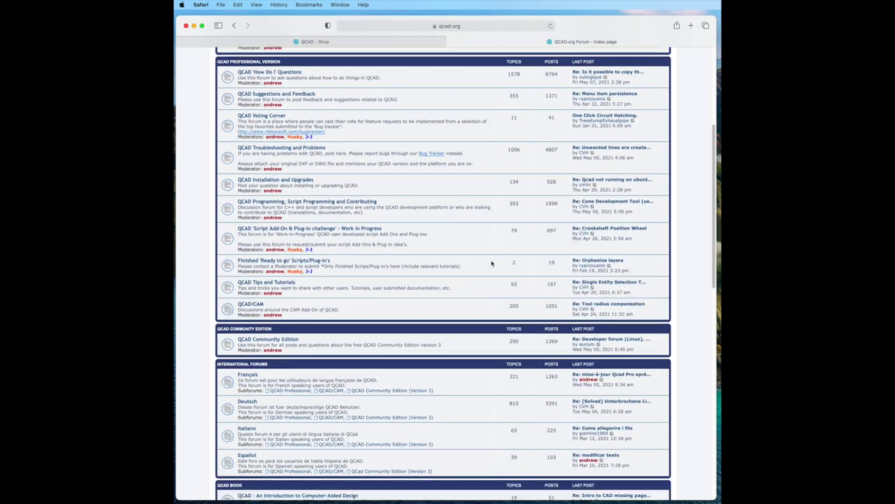
scroll(492, 263, down, 5)
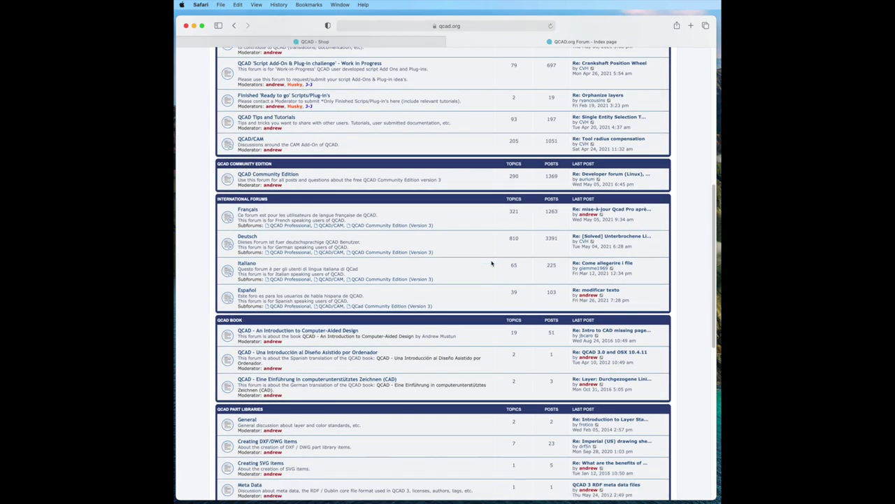
scroll(492, 263, down, 12)
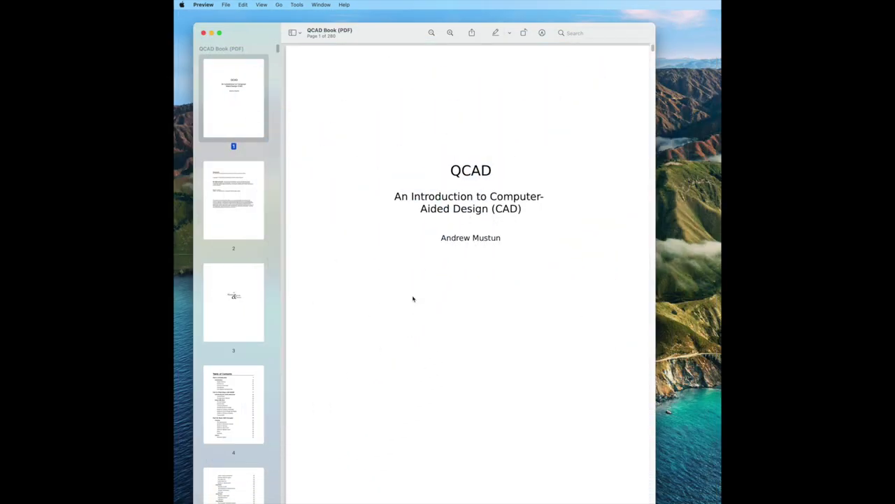
Leaf through the opening pages of the QCAD Book PDF, from the title page to the dedication
scroll(414, 298, down, 4)
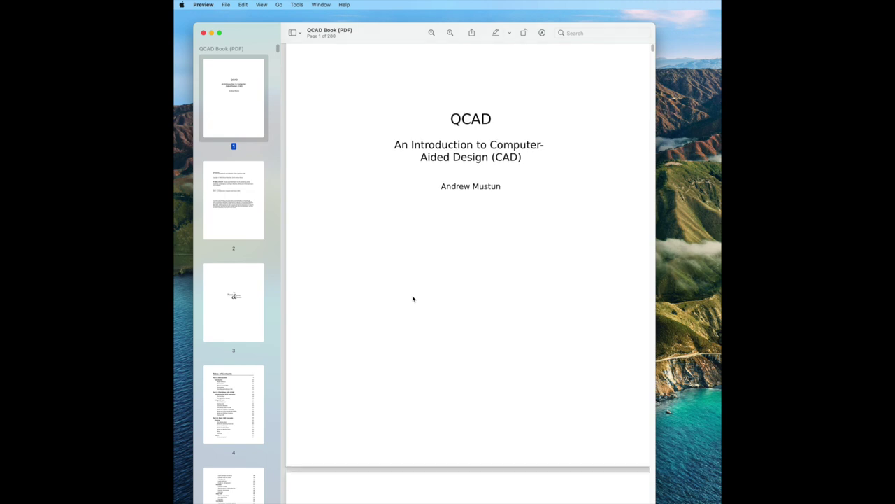
scroll(412, 298, down, 10)
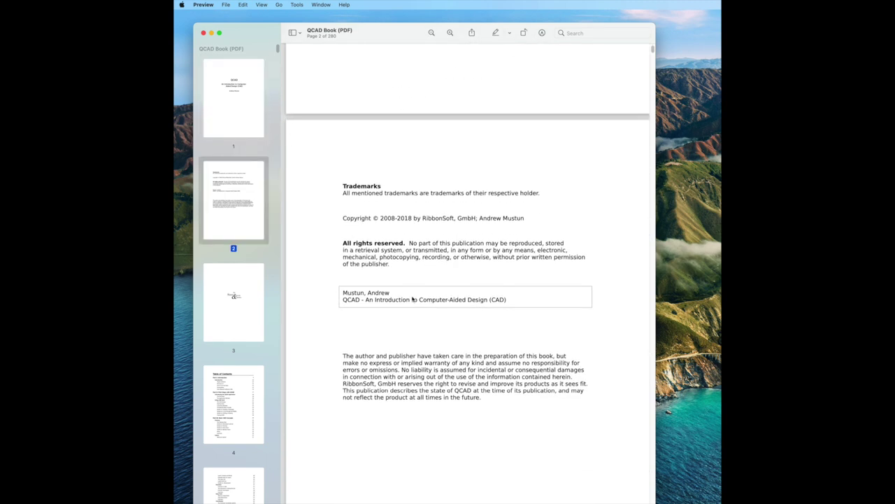
scroll(413, 299, down, 13)
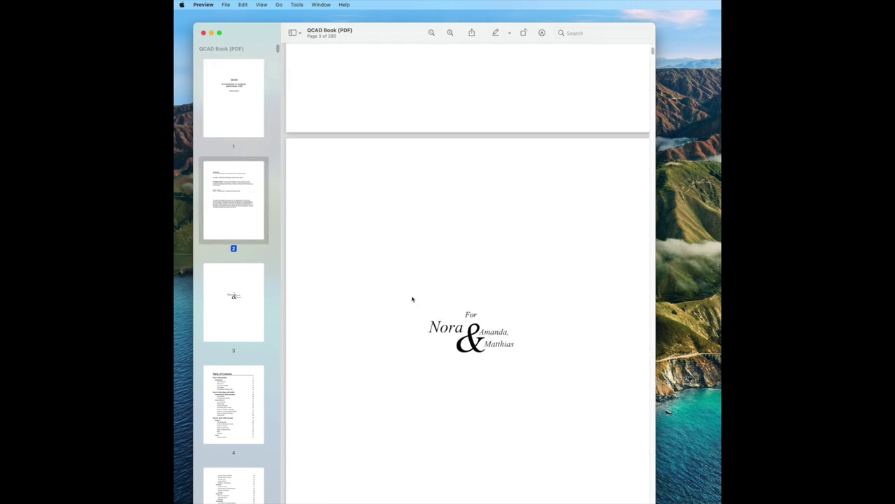
Go to page 66 of the QCAD Book and read the hands-on exercise on drawing with relative coordinates
drag(278, 54, 285, 170)
click(230, 175)
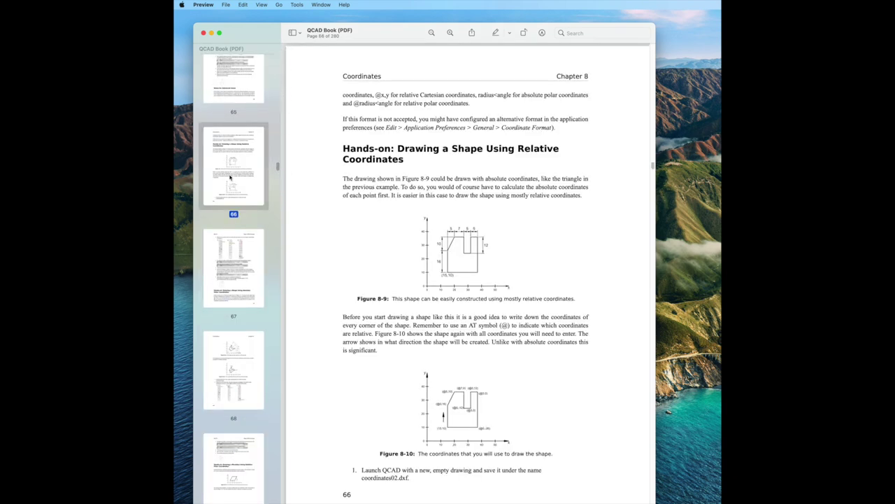
scroll(348, 281, down, 2)
scroll(348, 281, down, 10)
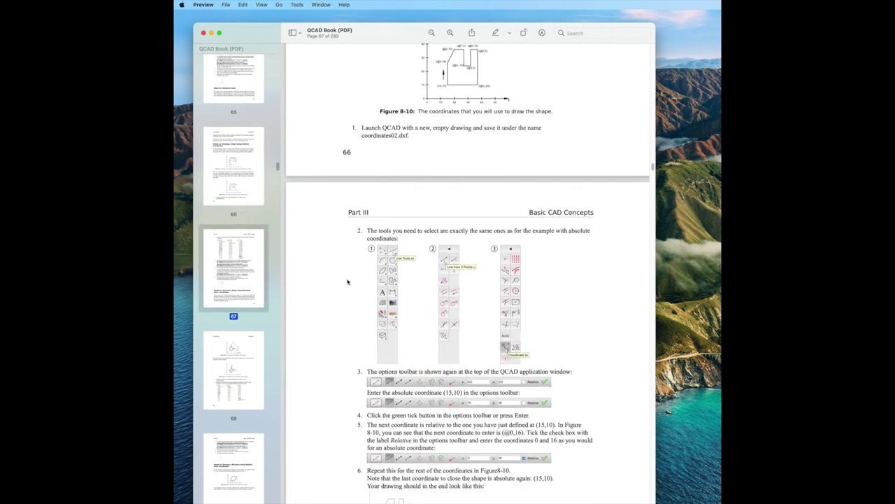
scroll(347, 281, down, 2)
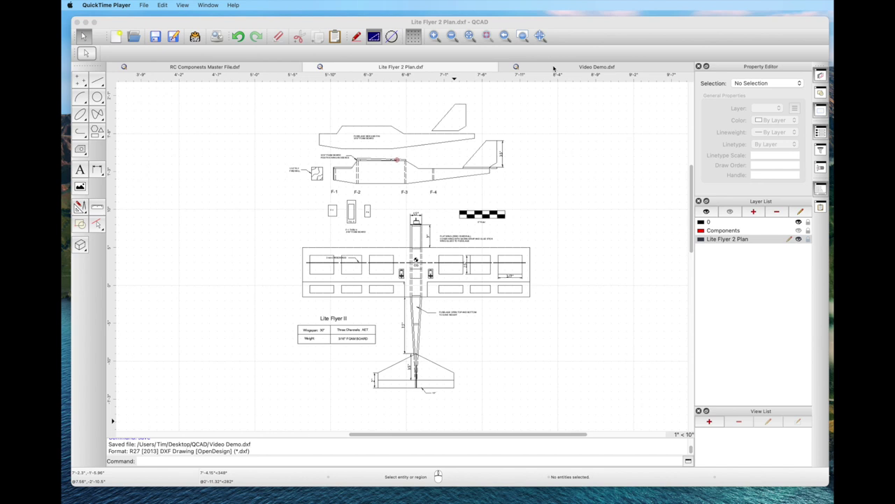
Switch to the Video Demo.dxf drawing in QCAD and survey the available application and drawing commands
click(553, 68)
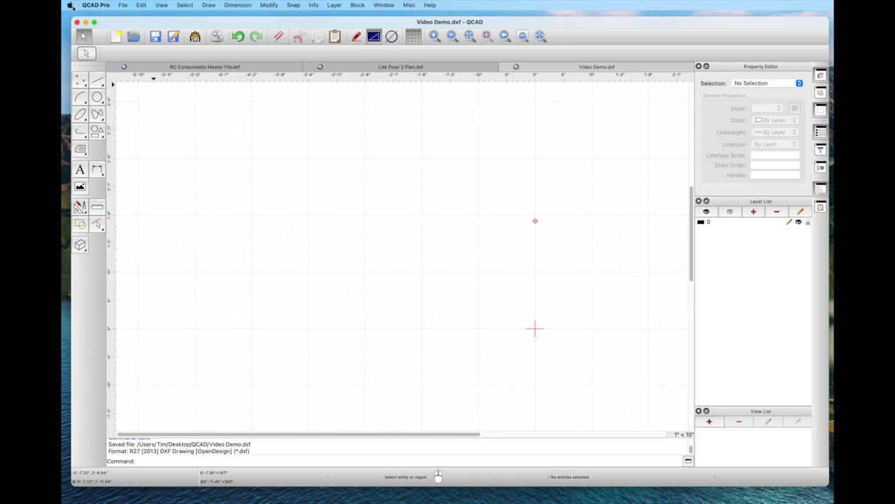
click(98, 6)
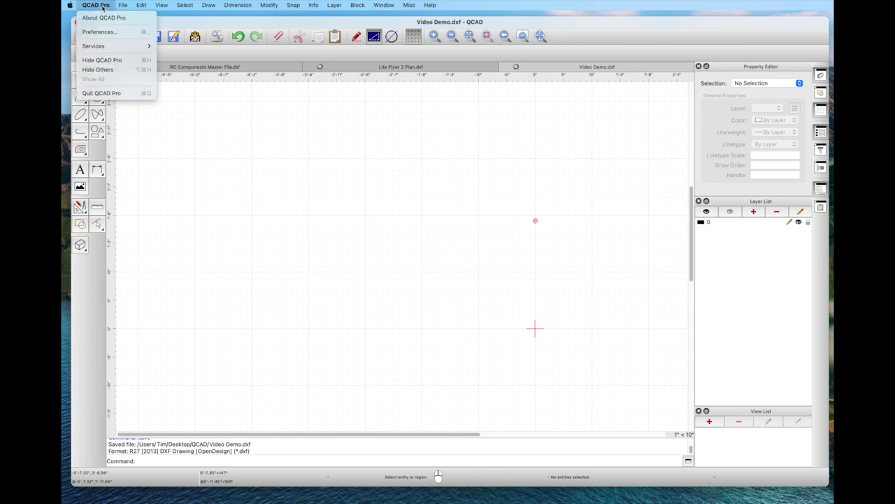
mouse_move(122, 5)
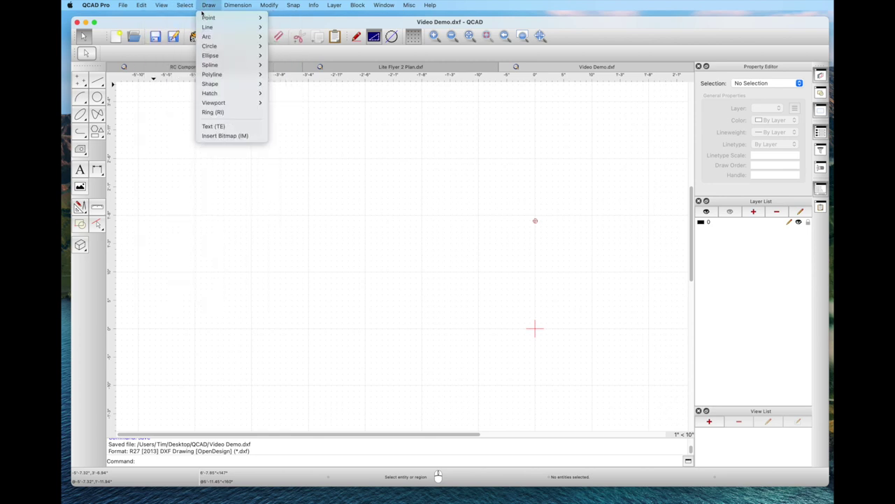
click(187, 154)
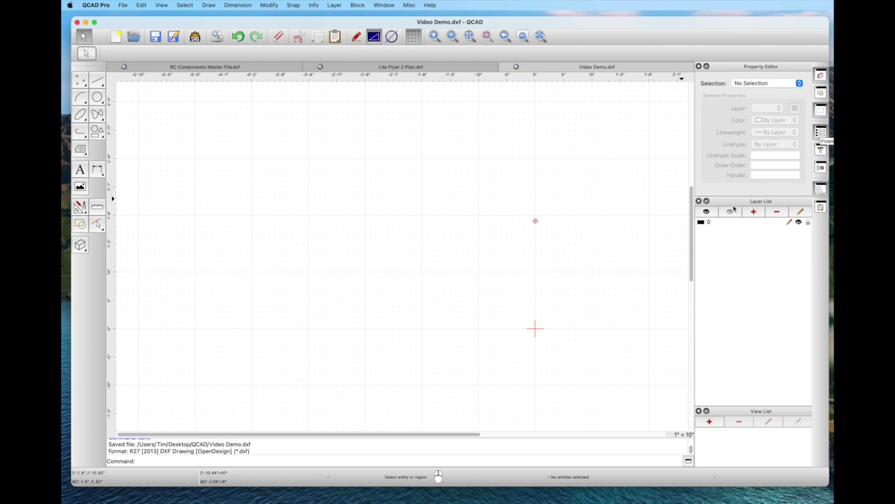
Hide the Property Editor and show it again
click(698, 66)
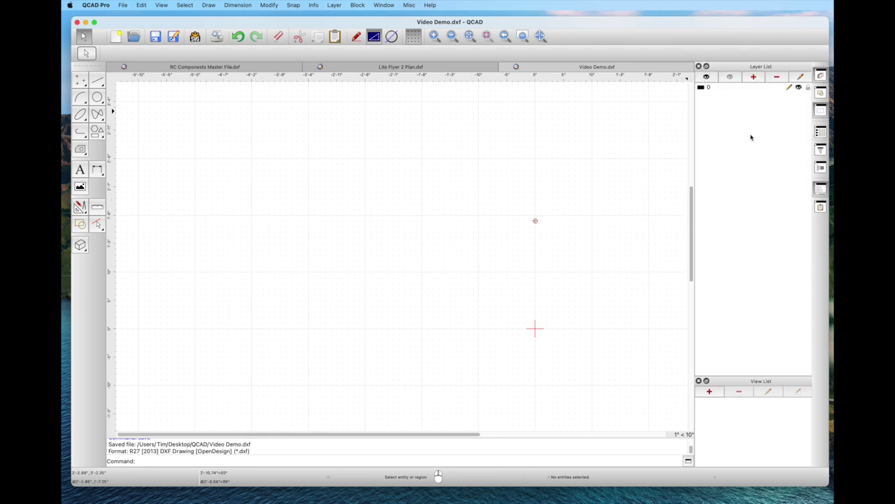
click(821, 132)
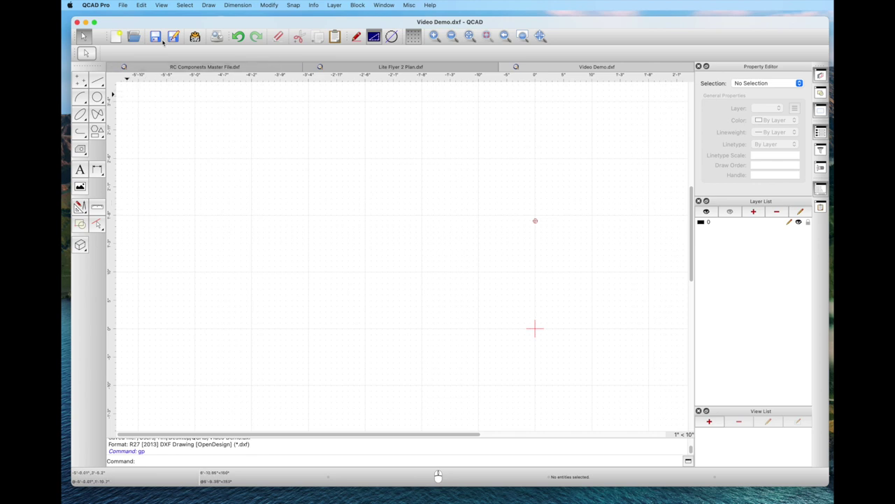
Review the toolbar and widget display options, and toggle the Command Line off and back on
click(161, 5)
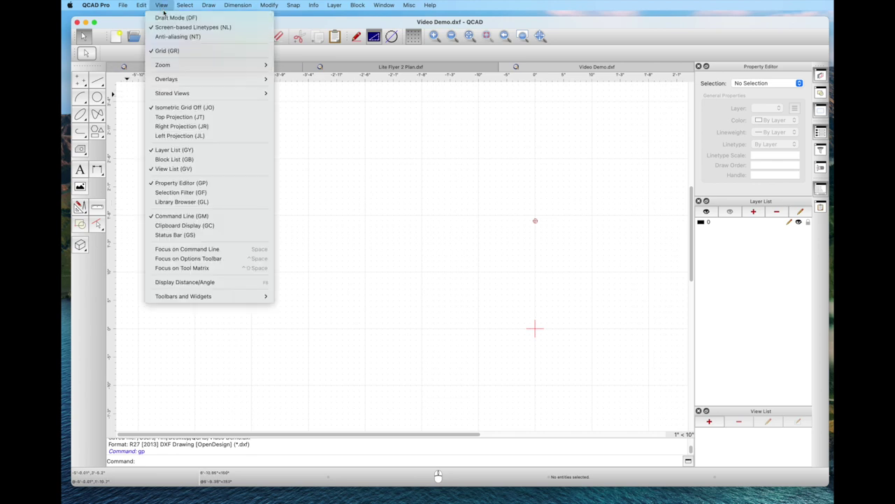
mouse_move(186, 296)
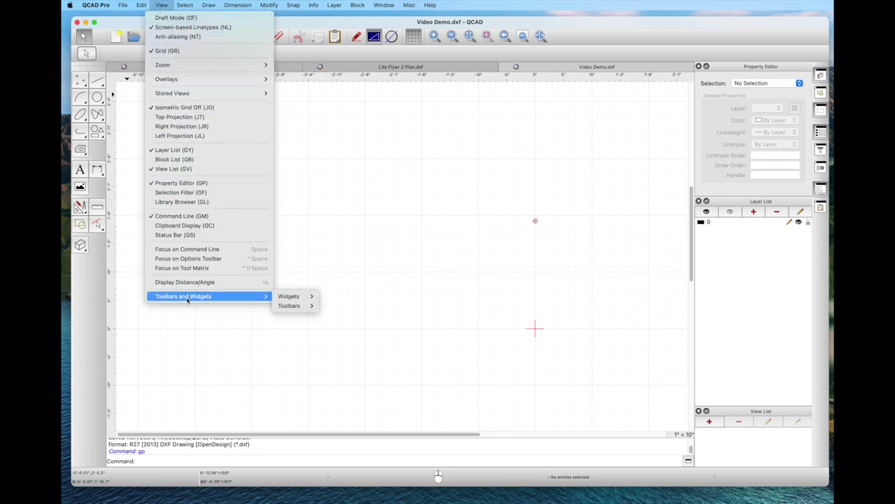
mouse_move(281, 300)
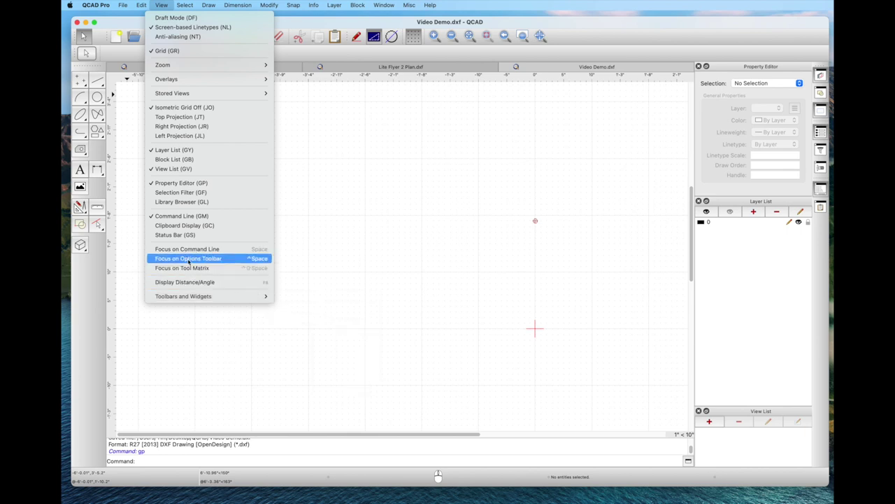
click(178, 216)
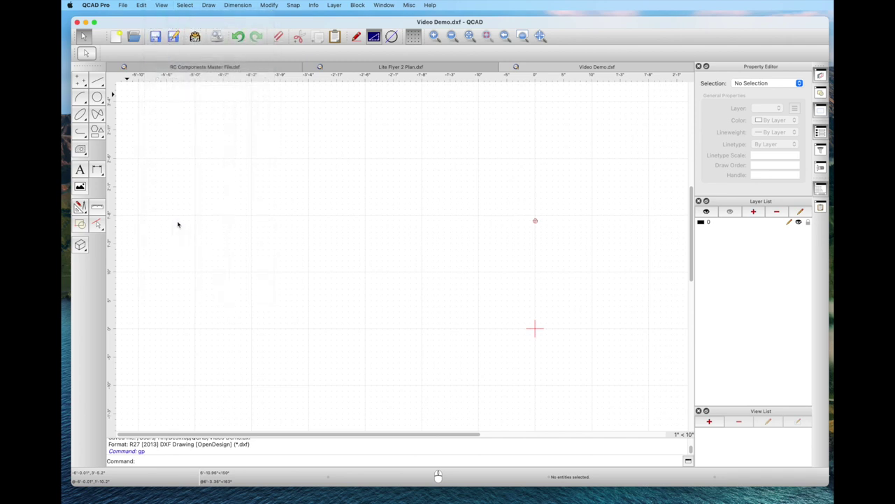
click(141, 6)
mouse_move(161, 5)
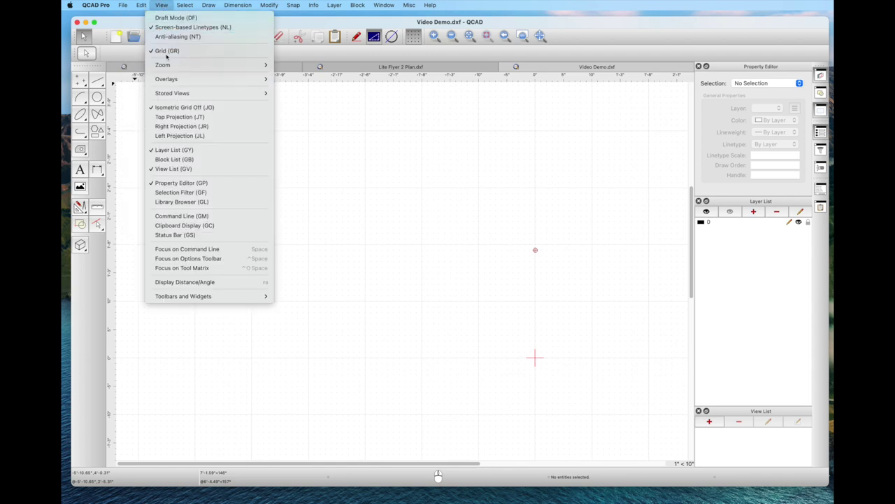
click(174, 217)
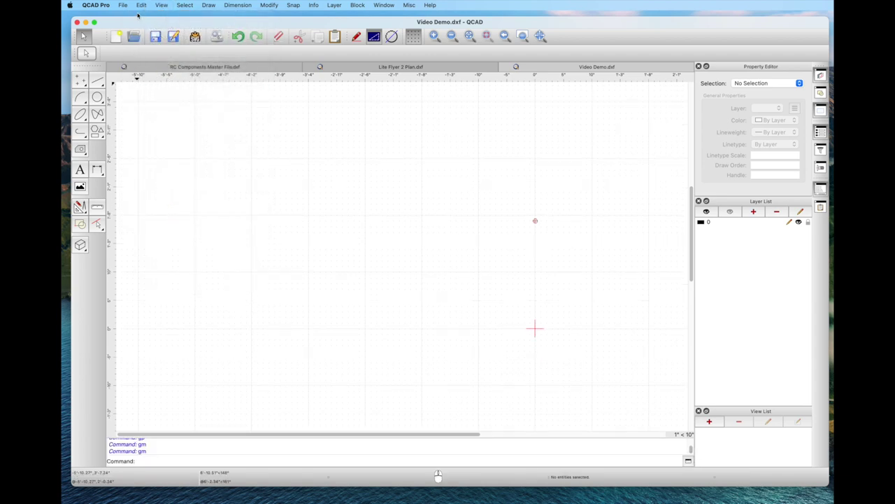
Toggle the Status Bar off and back on, and close the View List
click(158, 6)
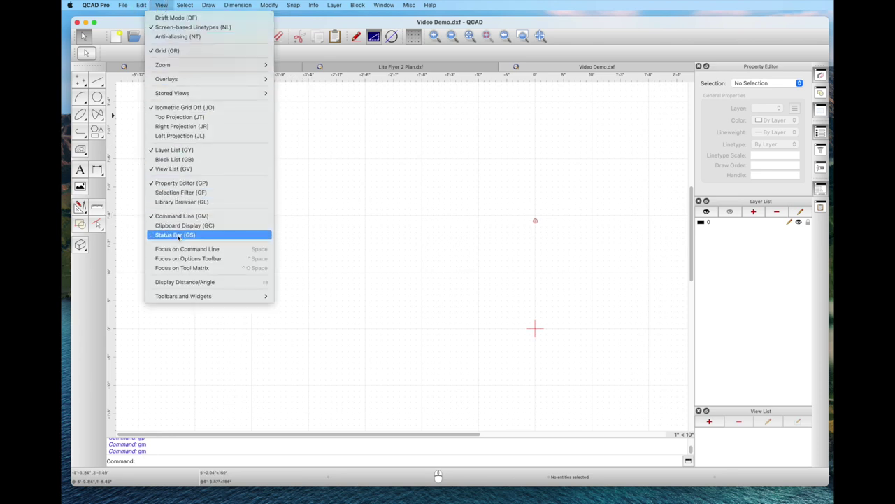
click(178, 235)
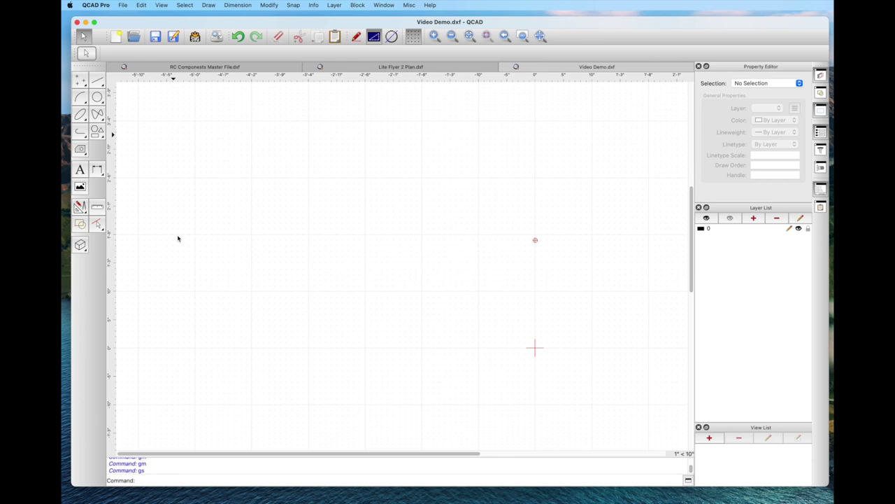
click(161, 6)
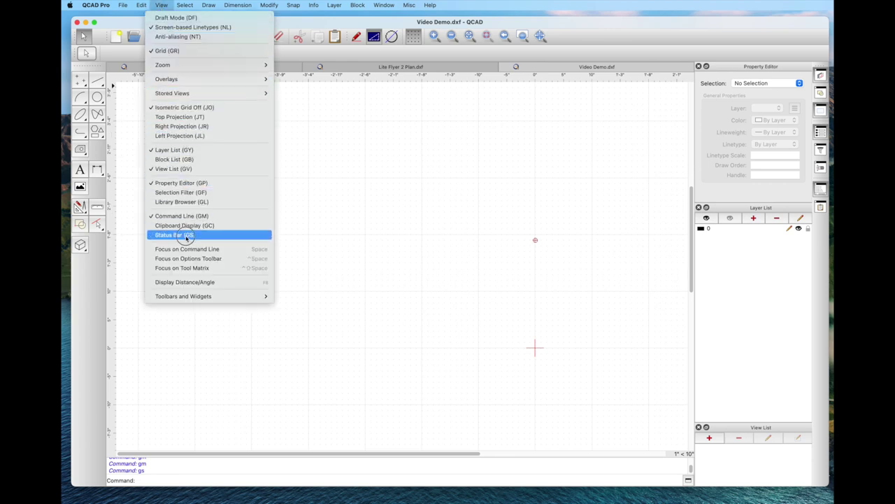
click(266, 302)
key(g)
key(s)
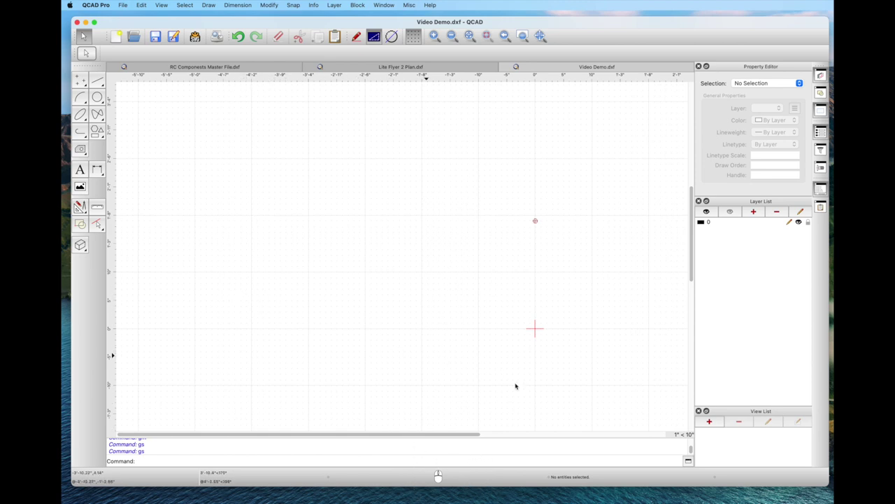
click(698, 411)
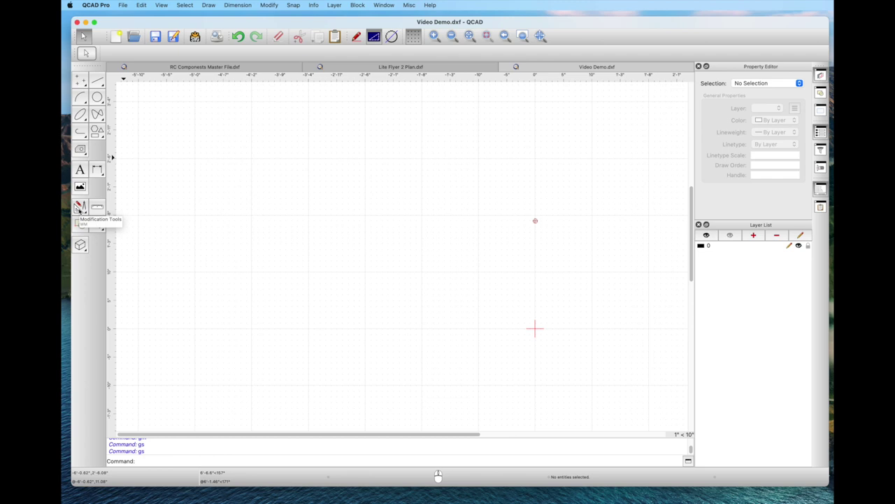
Start the Line from 2 Points tool, try its other two line types, and switch back to Line Segment
click(99, 83)
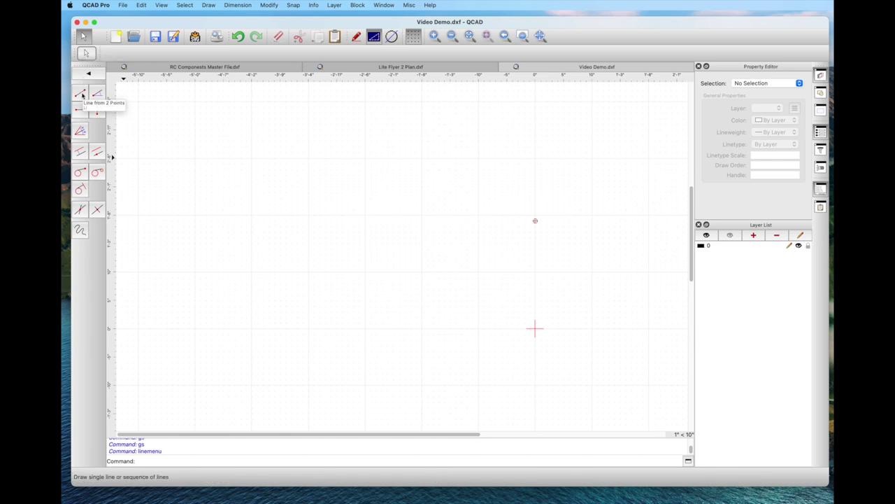
click(80, 95)
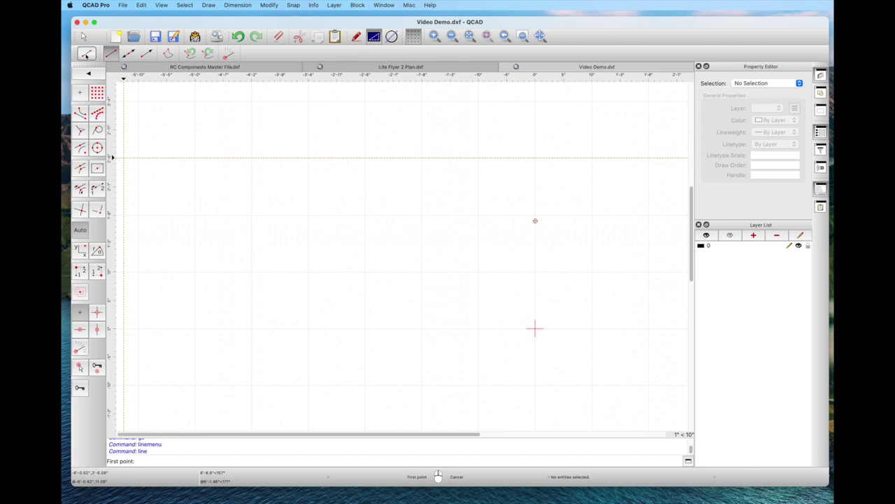
click(127, 56)
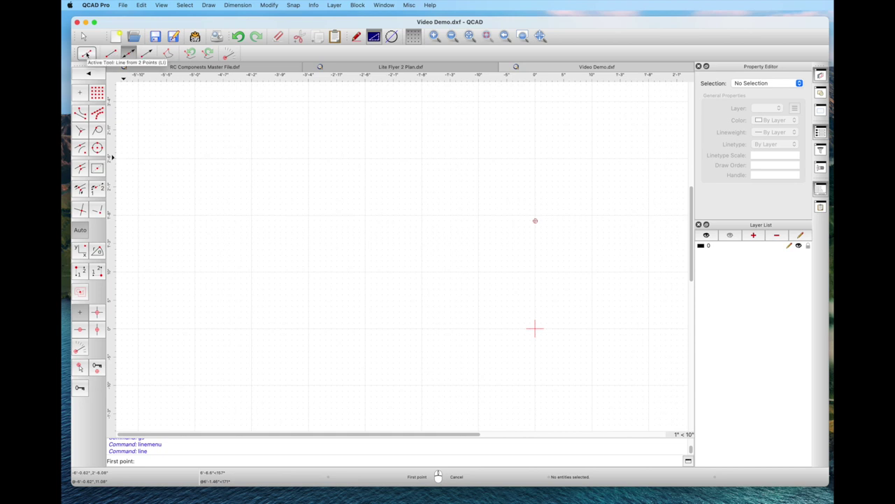
click(146, 55)
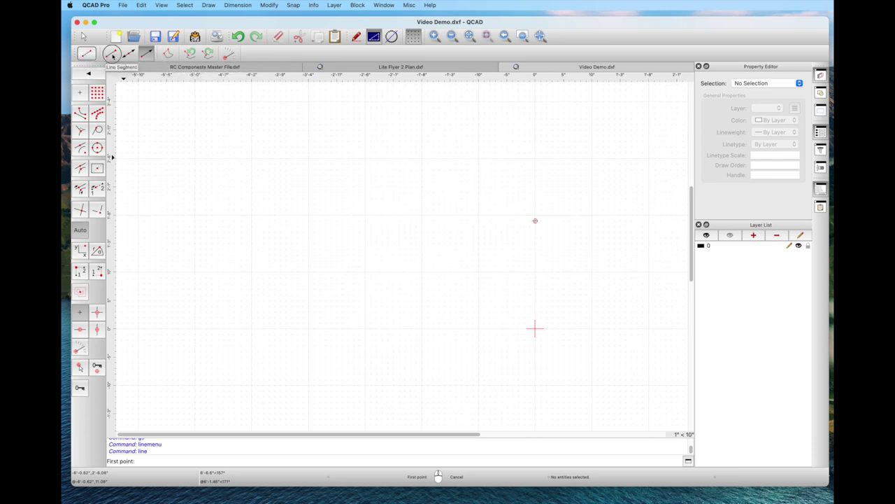
click(110, 53)
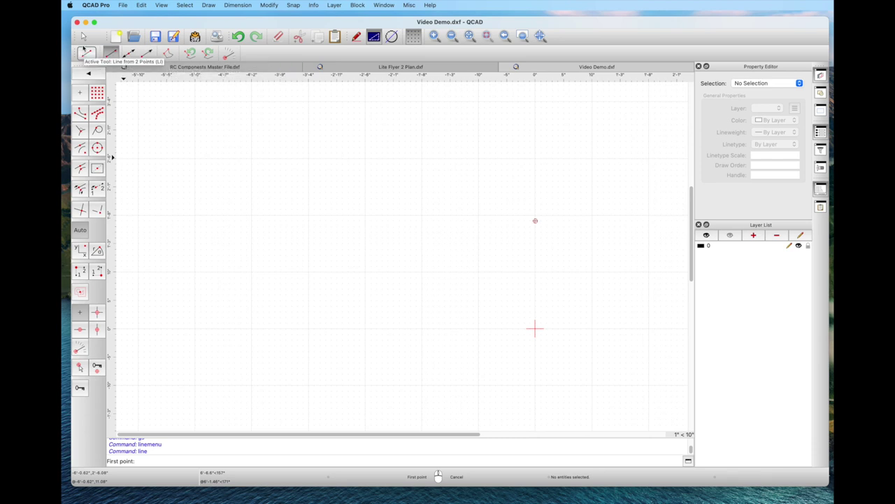
Draw a sloping line about 2' 7.3" long and a connected vertical line about 9" long rising from its lower end
click(195, 159)
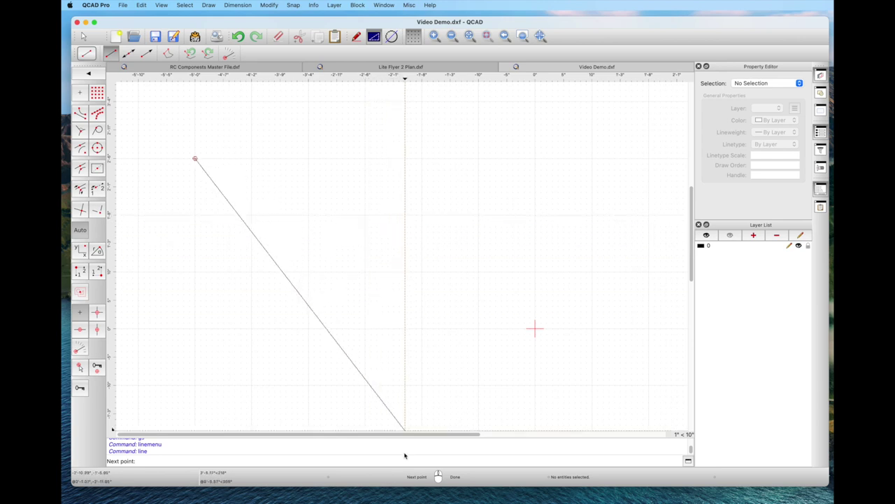
click(365, 210)
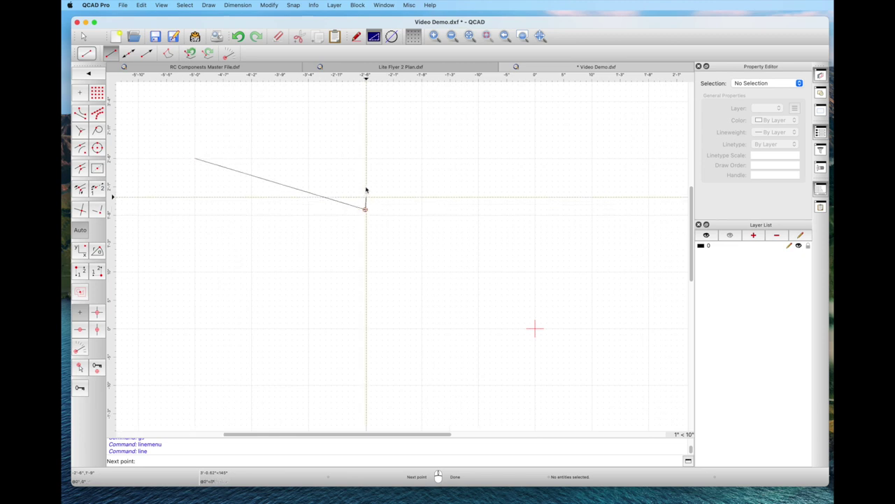
click(364, 158)
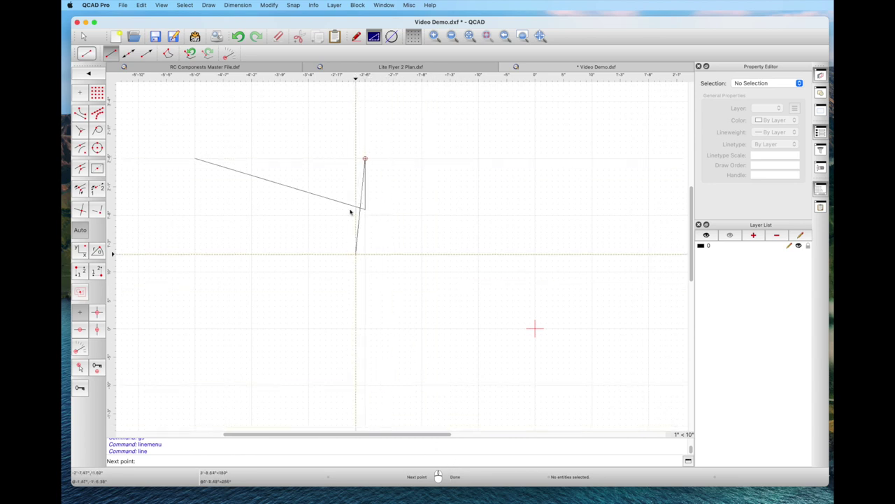
right_click(363, 159)
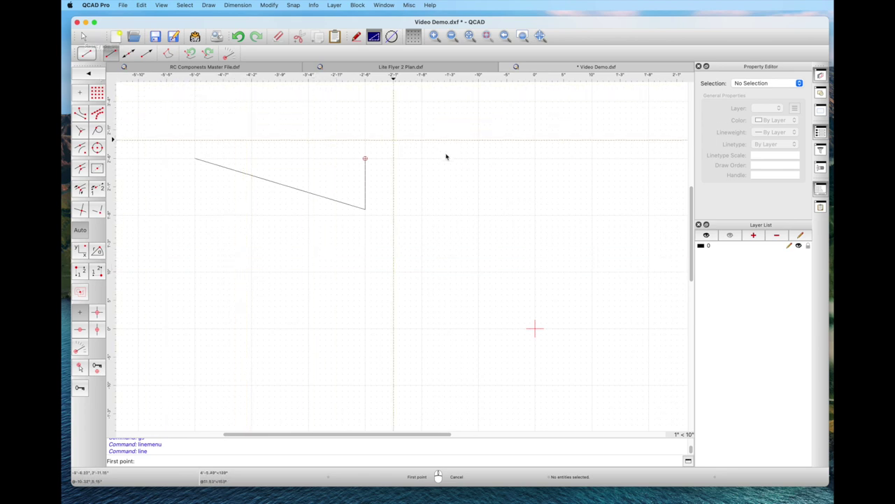
Draw a separate horizontal line 10" long, level with the vertical line's upper end, and leave the line tool
click(421, 159)
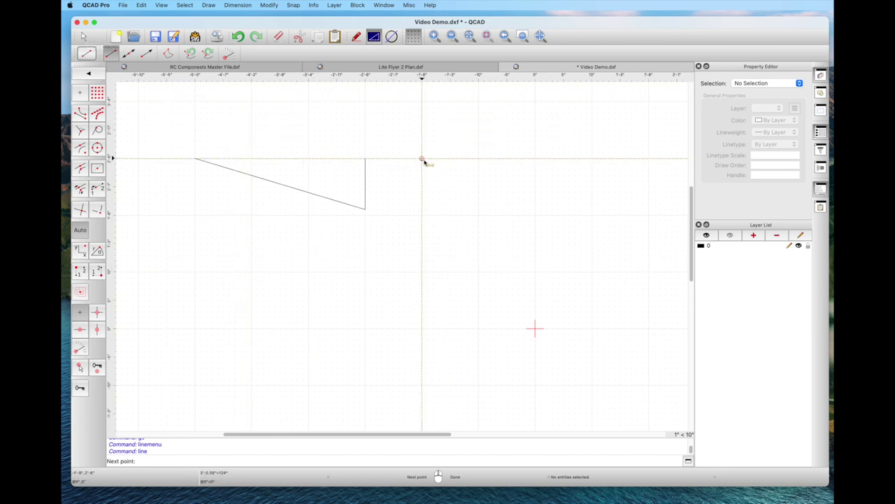
click(480, 159)
right_click(480, 159)
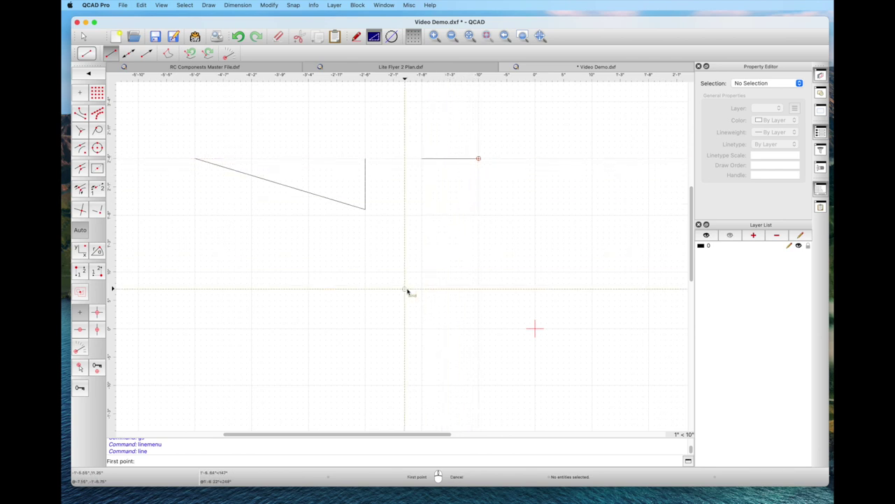
click(83, 35)
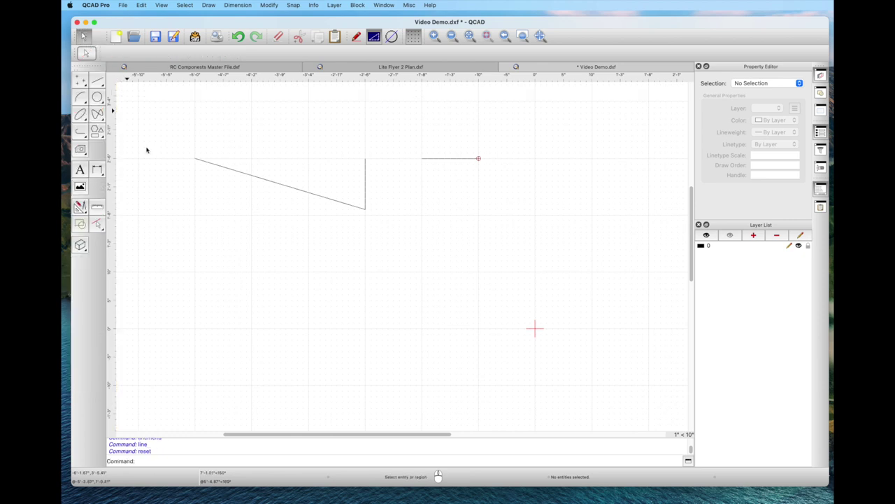
Examine the length, angle and start and end points of the horizontal and sloping lines in the Property Editor, and clear the selection
click(452, 159)
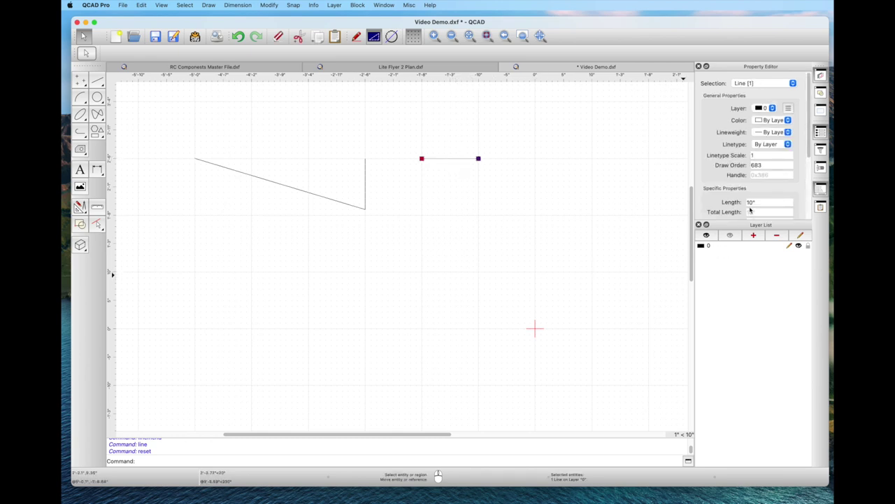
drag(812, 159, 813, 203)
scroll(811, 203, up, 5)
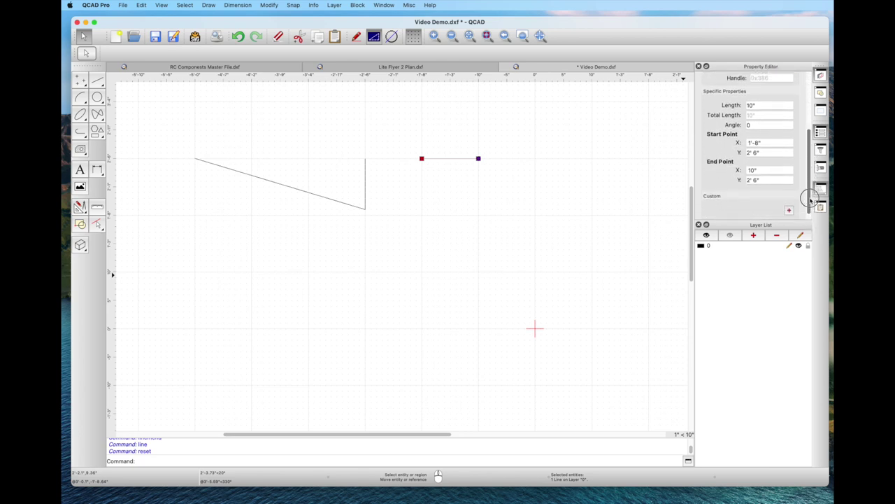
click(264, 180)
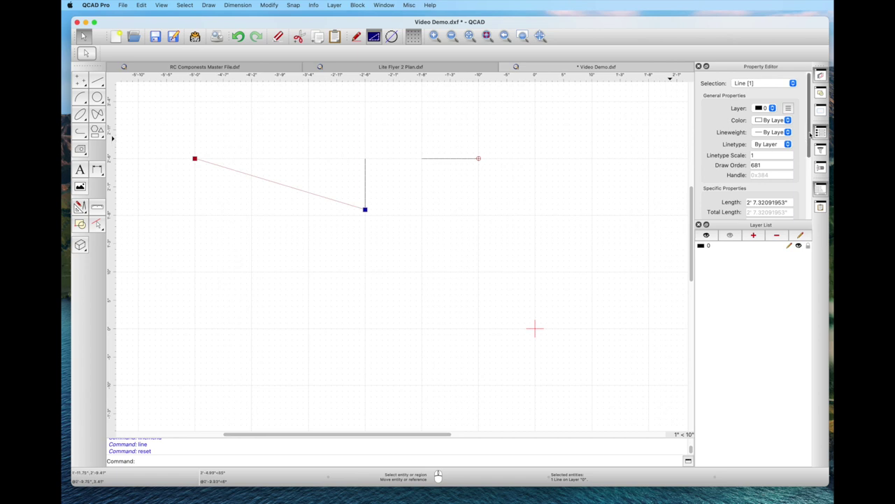
scroll(812, 159, down, 3)
scroll(815, 160, down, 4)
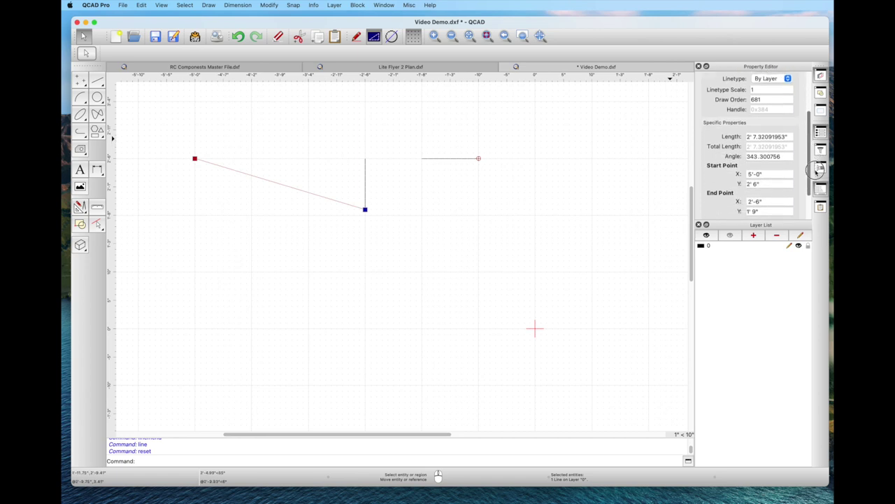
scroll(818, 188, up, 4)
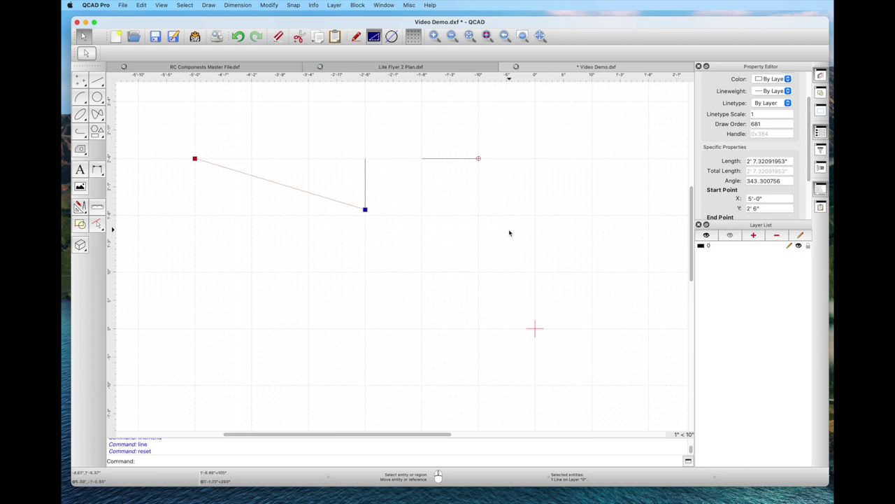
click(432, 237)
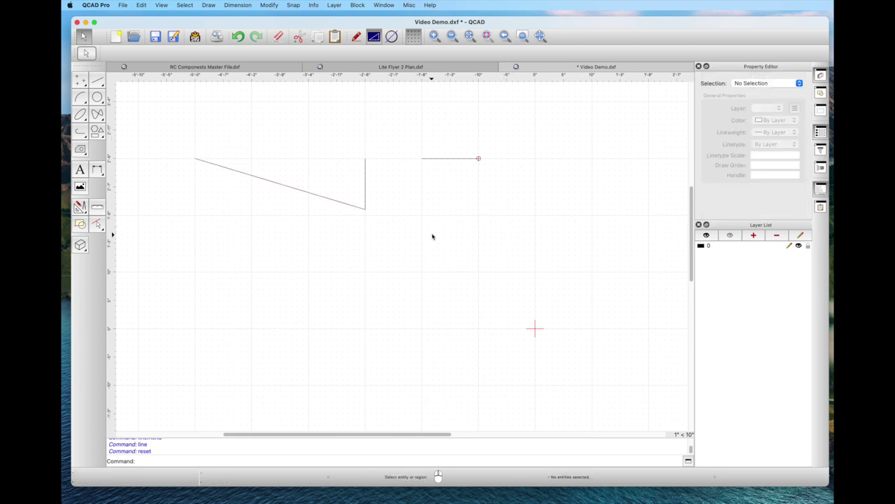
Move the horizontal line so that its start point meets the upper end of the vertical line, and deselect it
click(451, 158)
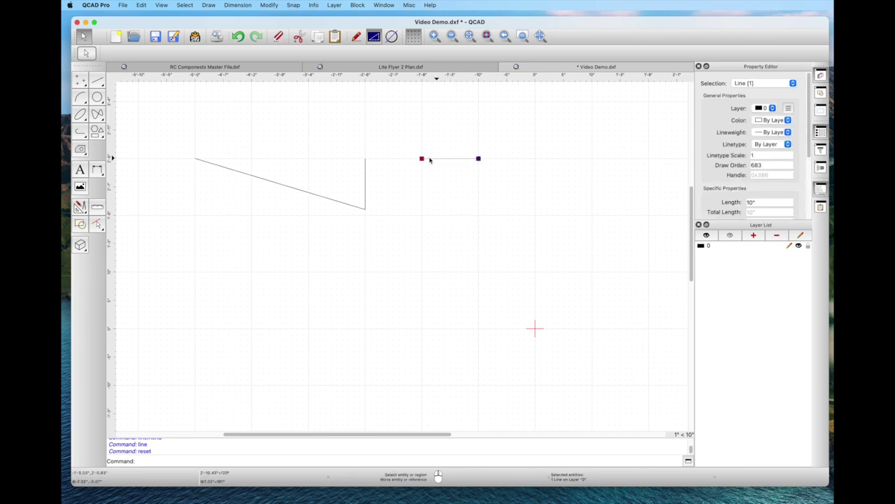
drag(450, 160, 366, 161)
click(428, 220)
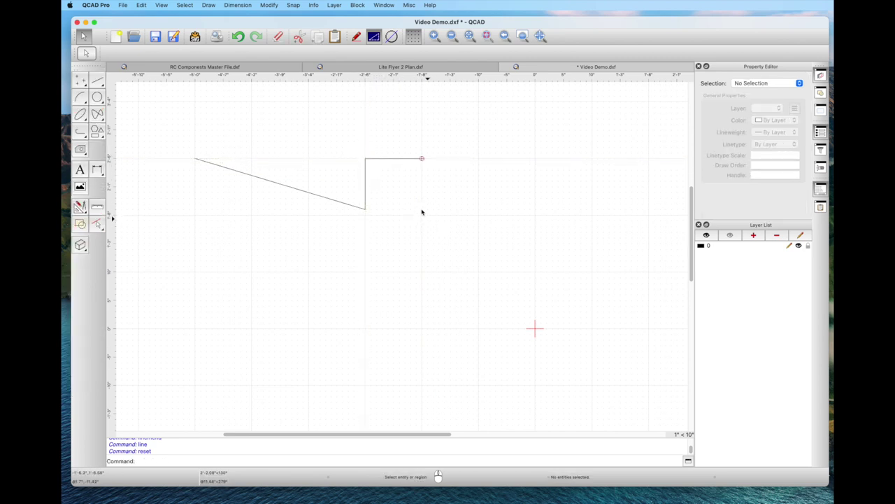
Cut the horizontal line with reference, using its midpoint as the reference point
click(395, 159)
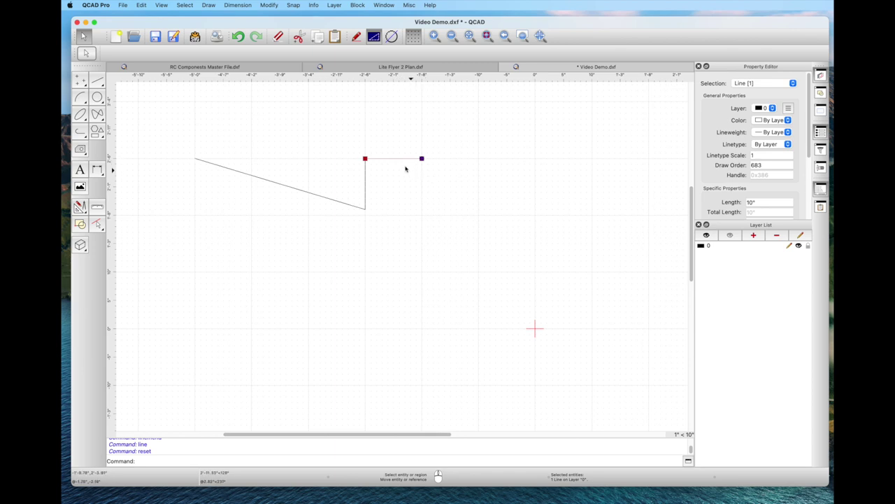
right_click(400, 160)
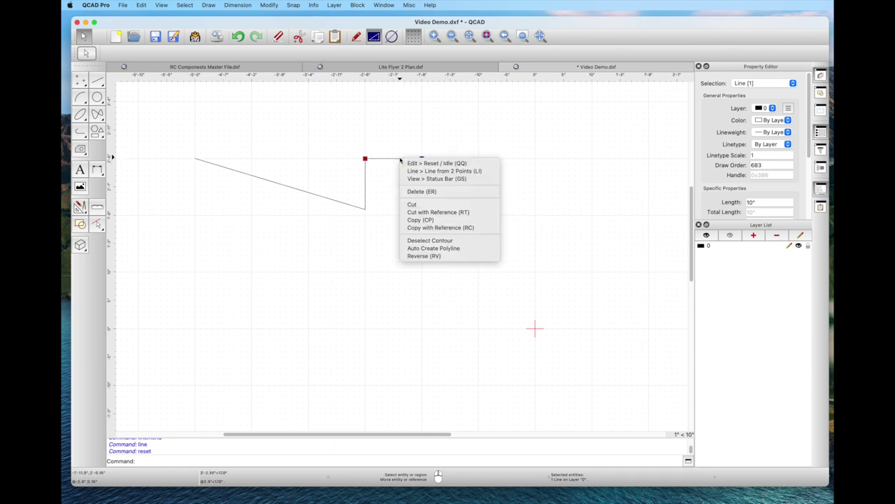
click(412, 212)
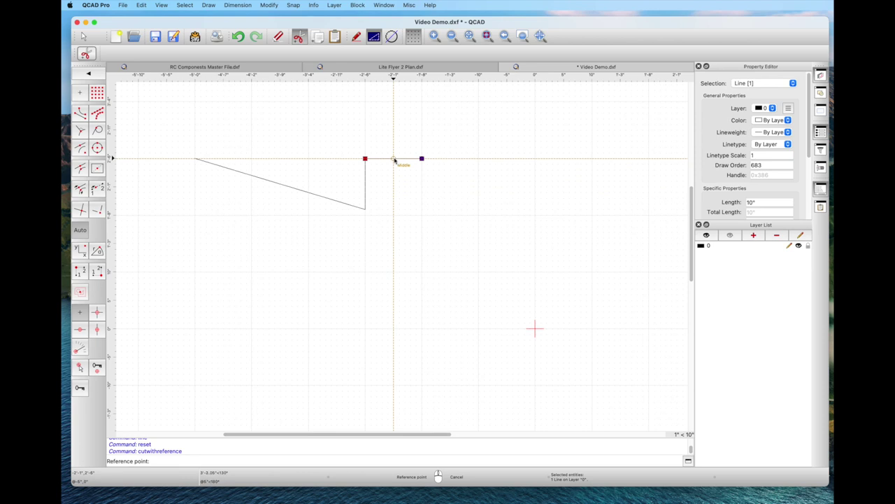
click(393, 160)
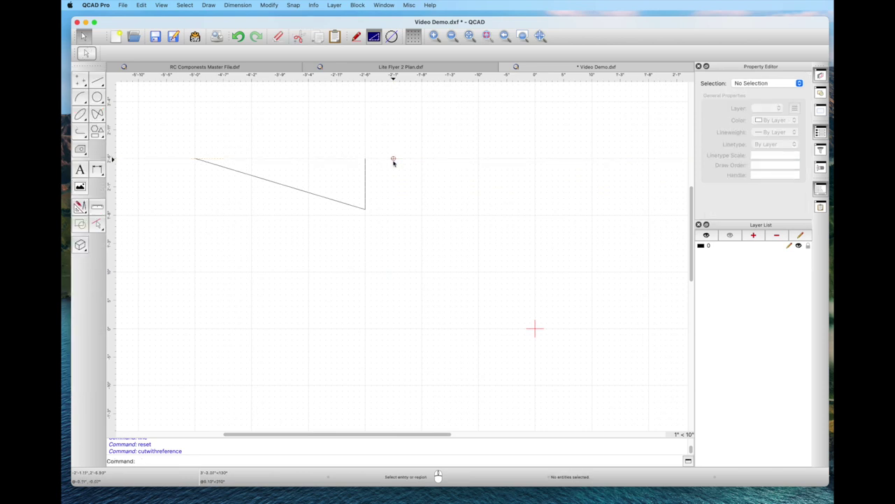
Paste the cut line so its midpoint sits on the upper end of the vertical line, and end the paste
click(382, 164)
right_click(381, 163)
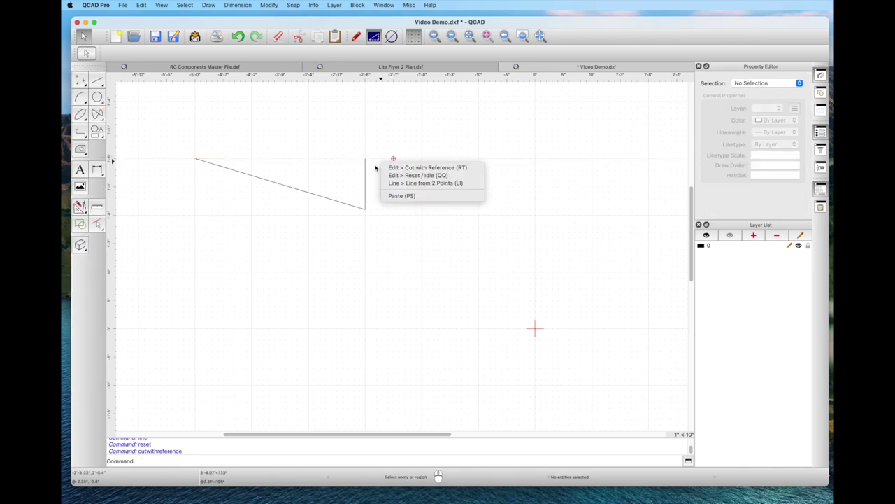
click(392, 195)
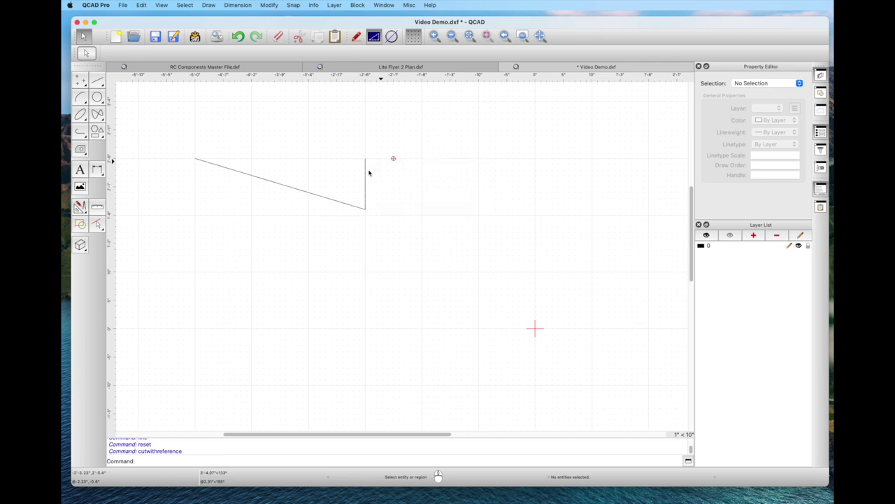
click(365, 159)
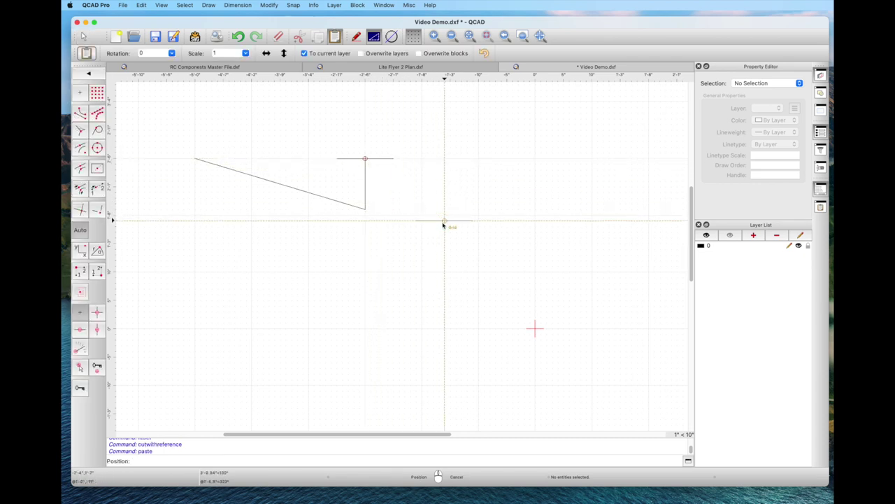
right_click(444, 224)
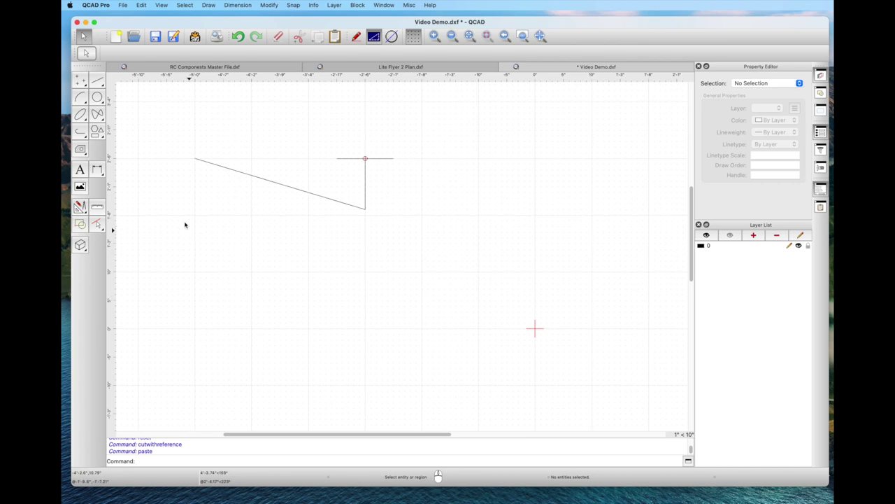
Select all three lines in the drawing and delete them
drag(151, 109, 467, 271)
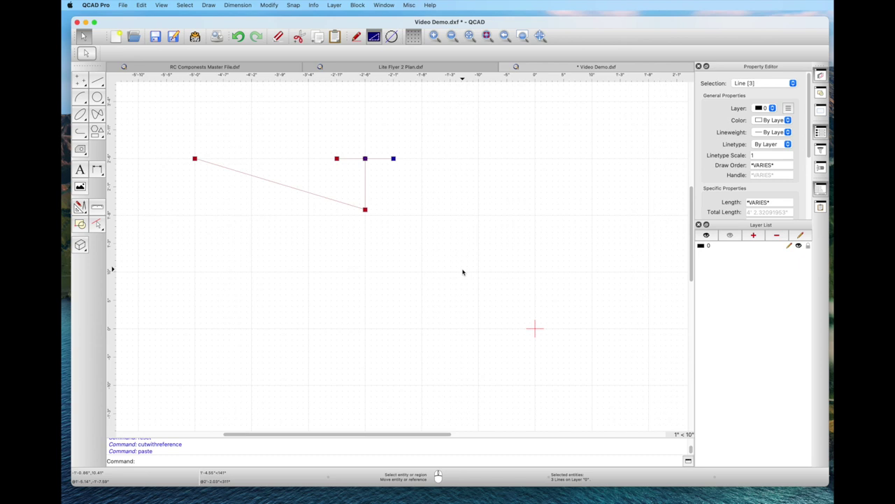
key(Delete)
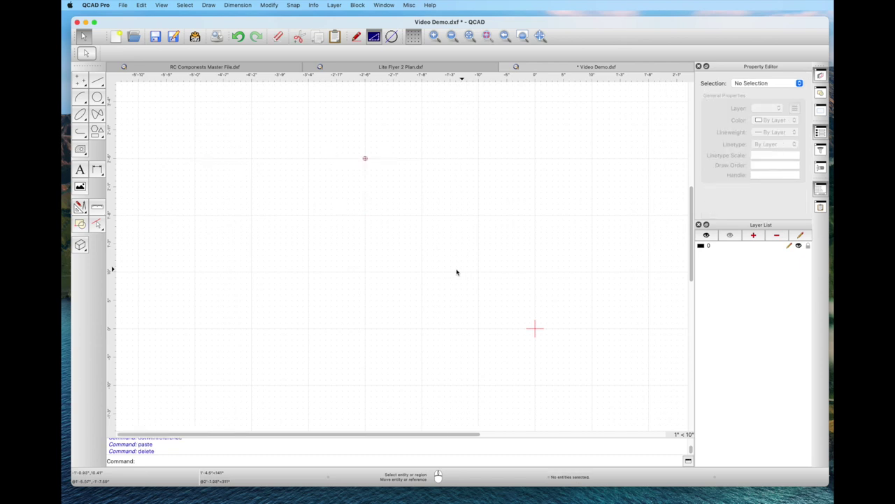
Draw a circle of about 7.6 in radius by center and point, centered on the grid at -2'-6", 1'-8"
click(97, 98)
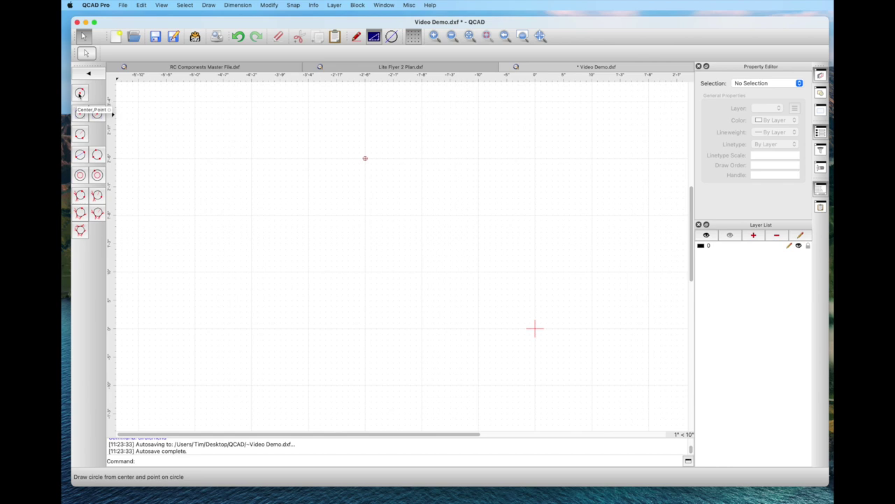
click(80, 92)
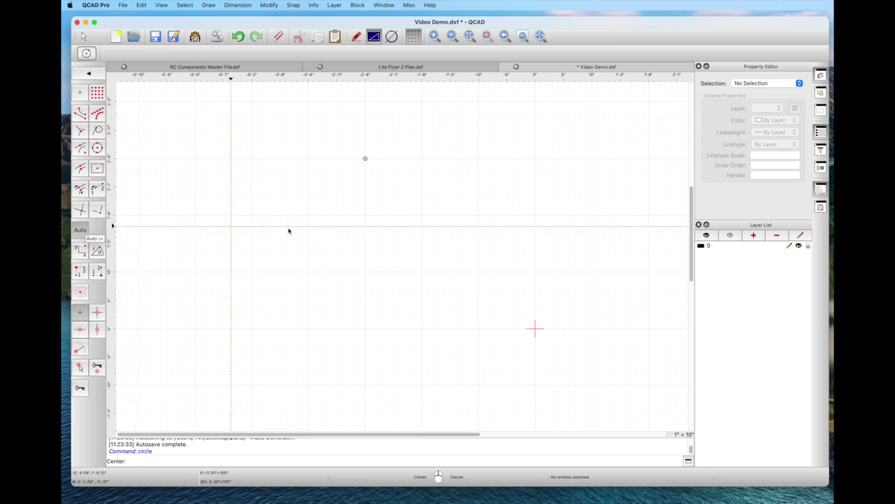
click(365, 215)
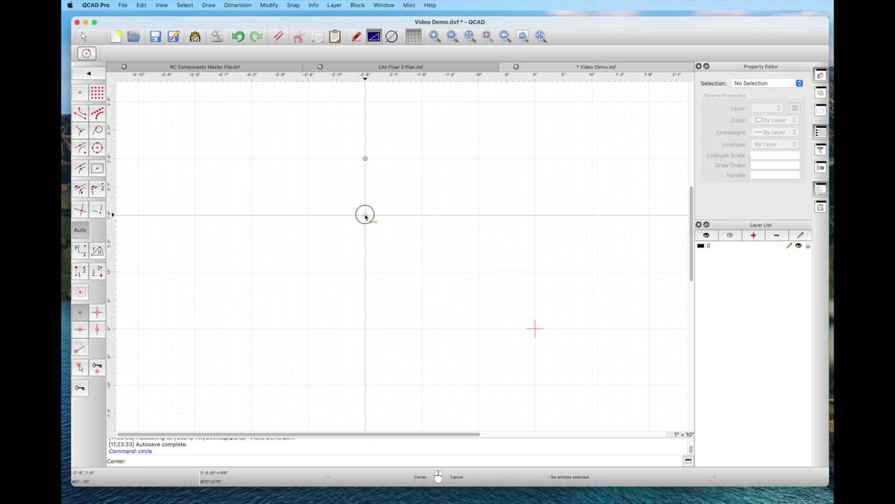
click(405, 234)
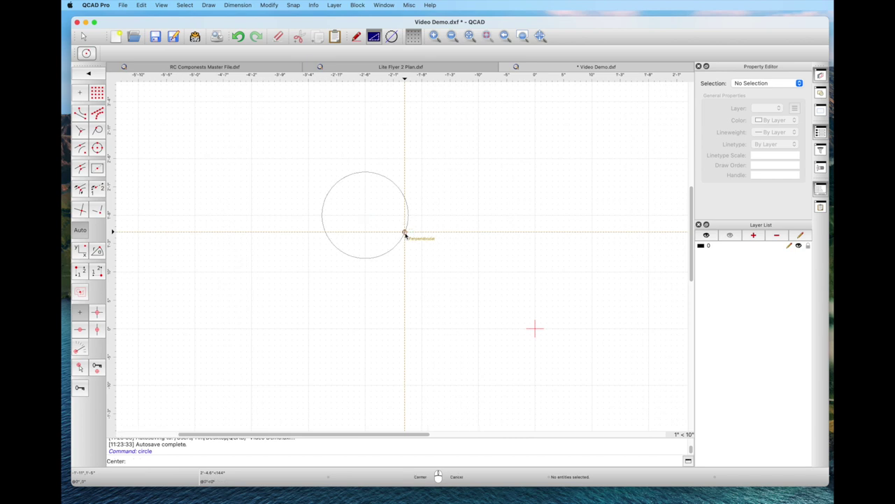
right_click(405, 234)
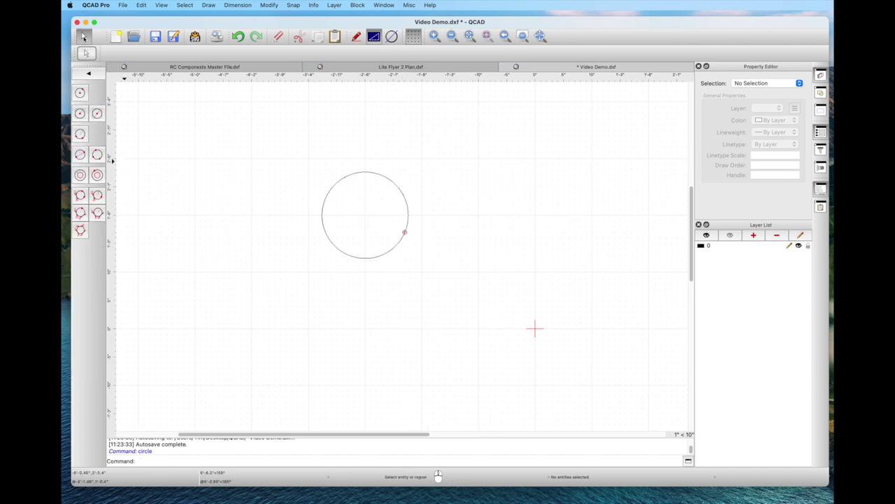
click(84, 36)
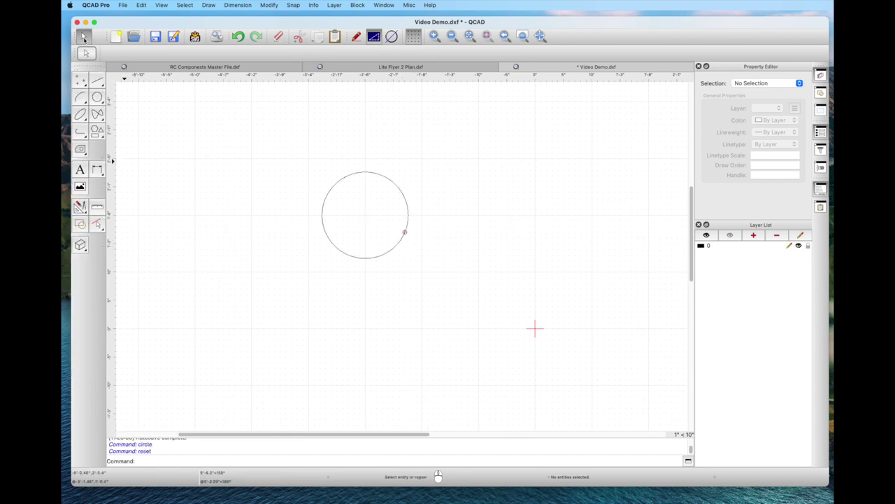
Set the circle's radius to 5 inches in its properties and deselect it
click(361, 173)
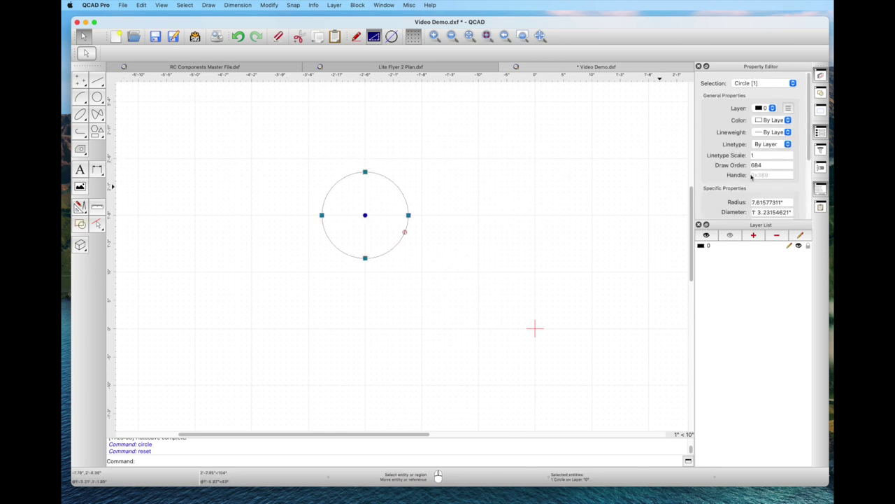
scroll(774, 158, down, 3)
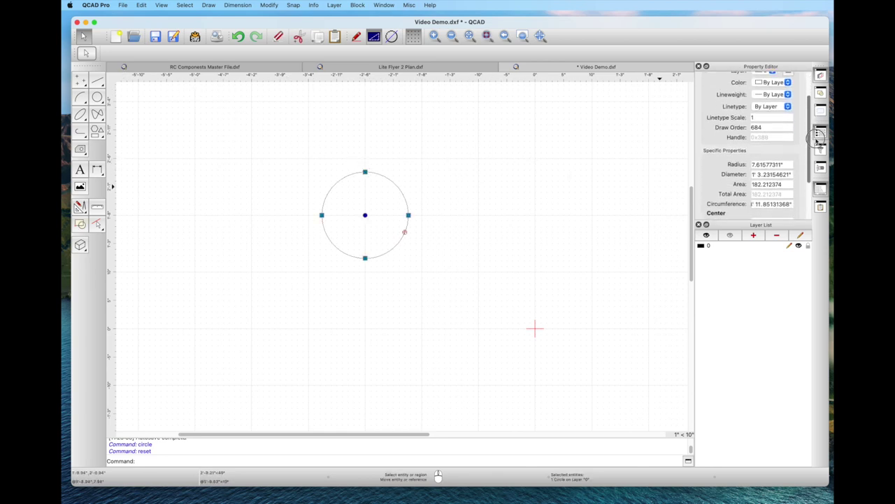
drag(785, 161, 735, 159)
text(5)
key(Return)
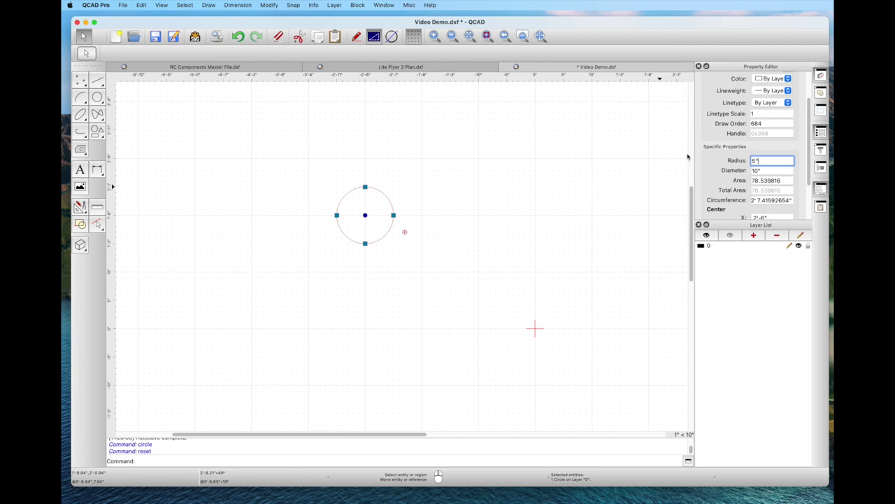
click(328, 166)
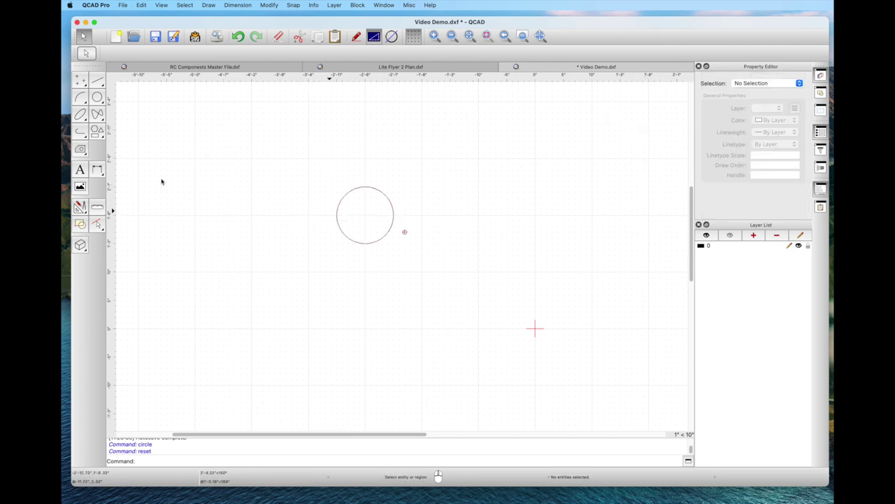
Draw a smaller concentric circle inside the first by center and point, using free snap for the point on the circle
click(96, 98)
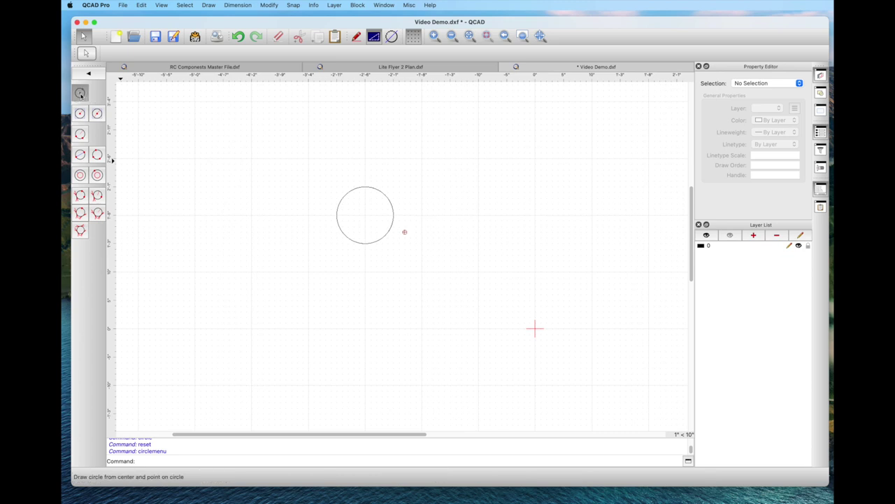
click(80, 92)
click(365, 215)
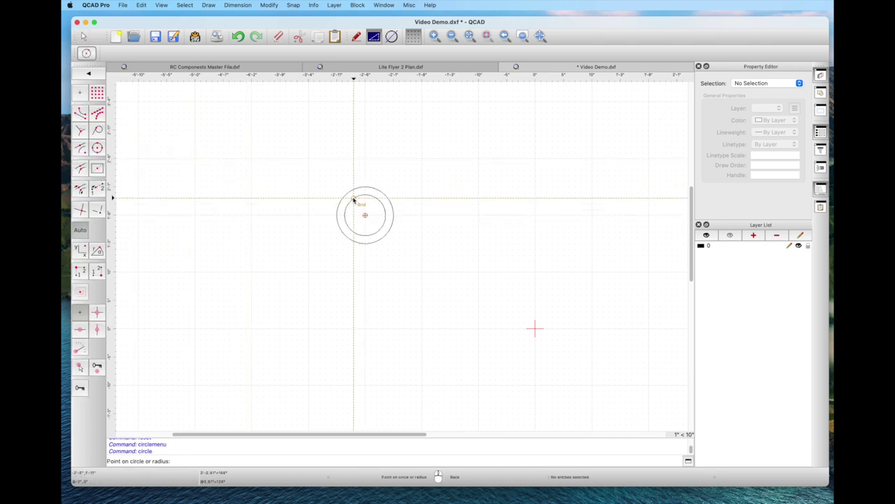
click(80, 92)
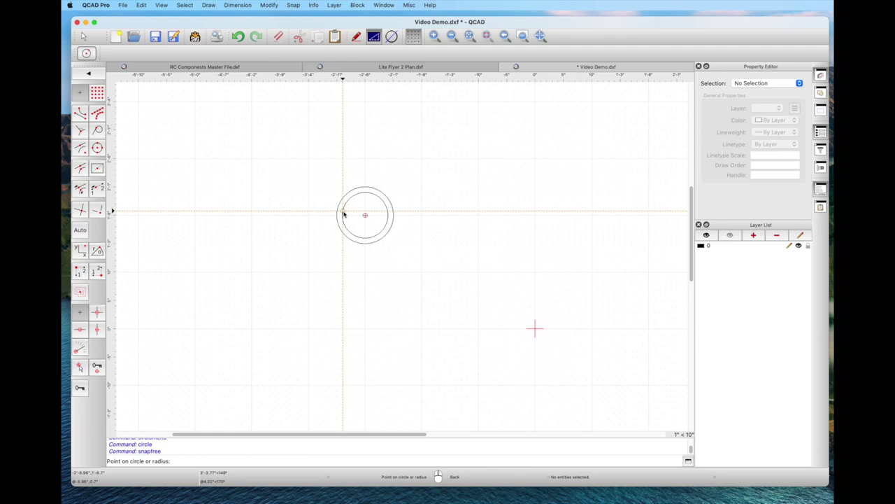
click(346, 214)
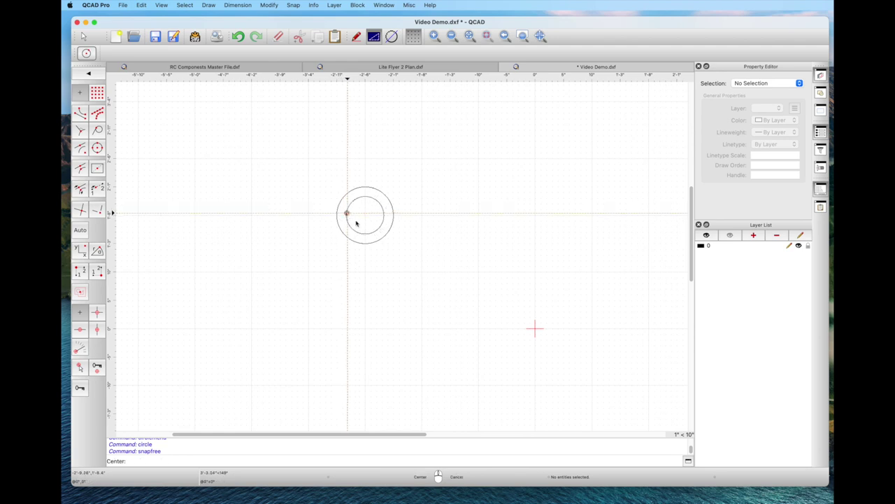
right_click(329, 256)
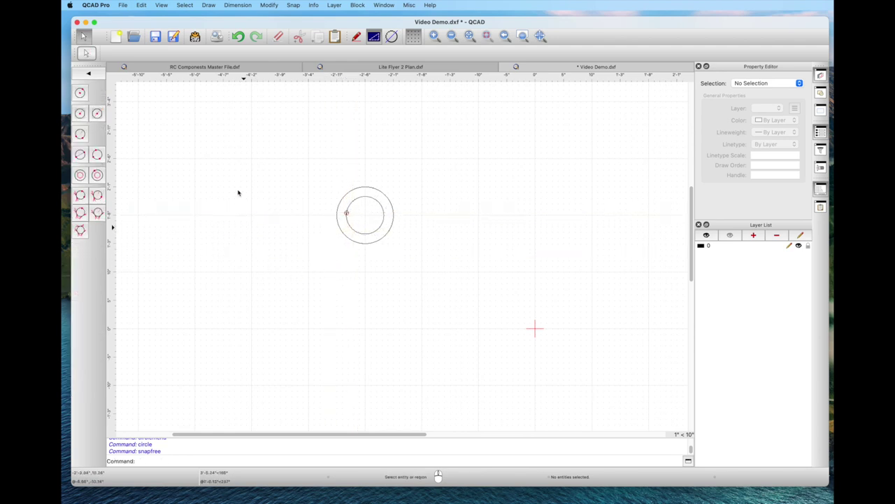
Move only the outer circle up and to the right by its center point, deselect it, and undo the move
click(350, 194)
drag(365, 216, 480, 181)
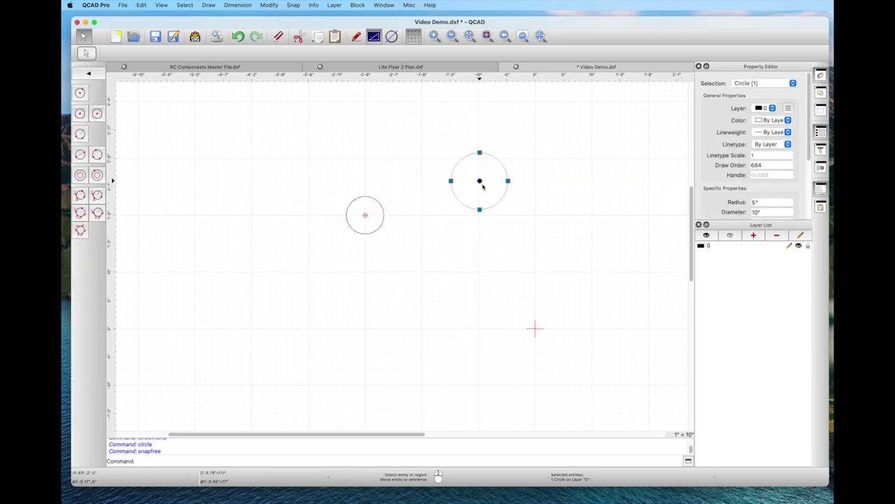
click(514, 260)
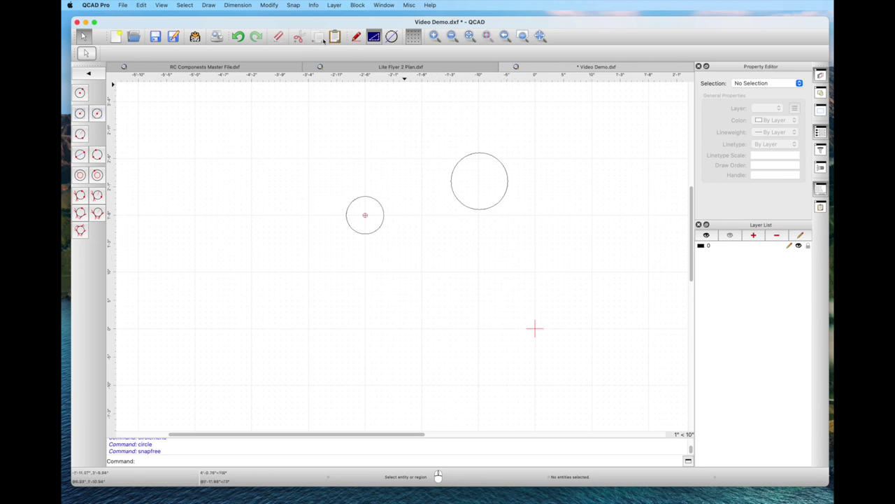
click(236, 36)
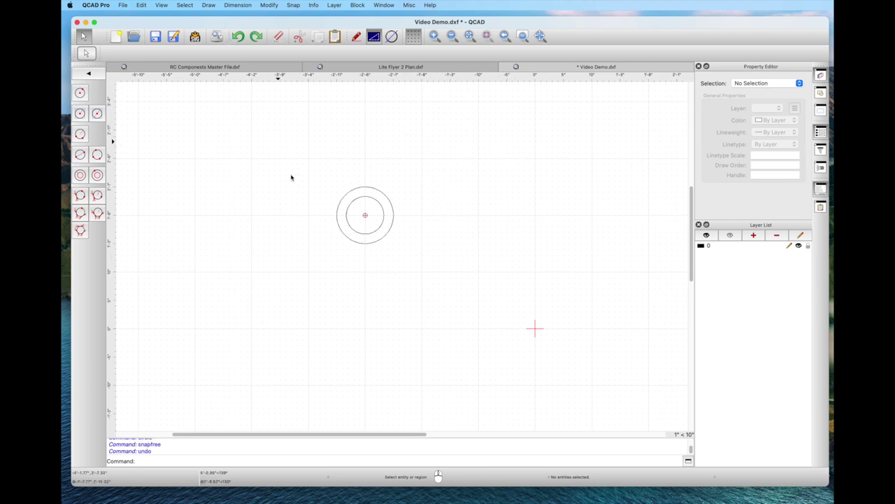
Select both concentric circles, move them together up and to the right, and deselect them
drag(293, 156, 439, 281)
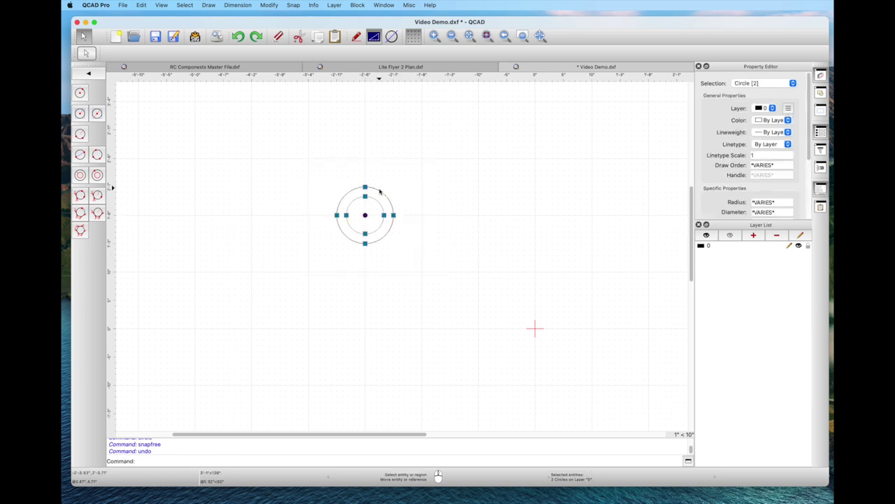
drag(379, 190, 502, 148)
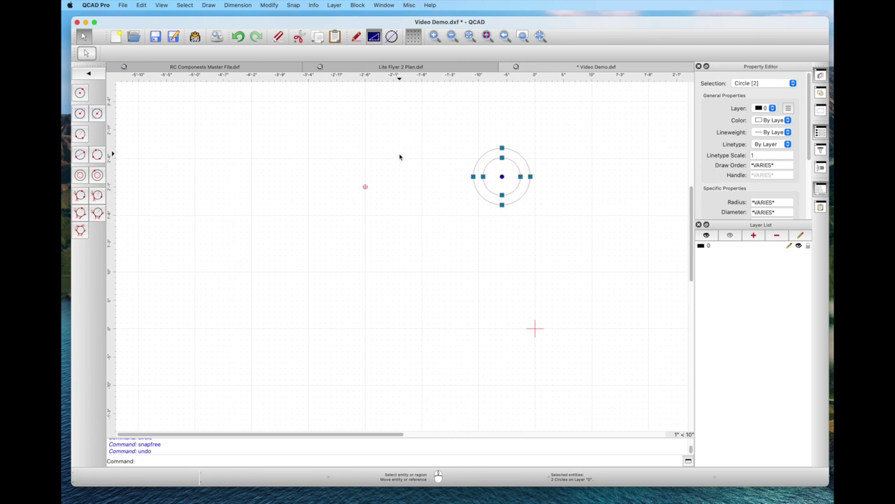
key(Escape)
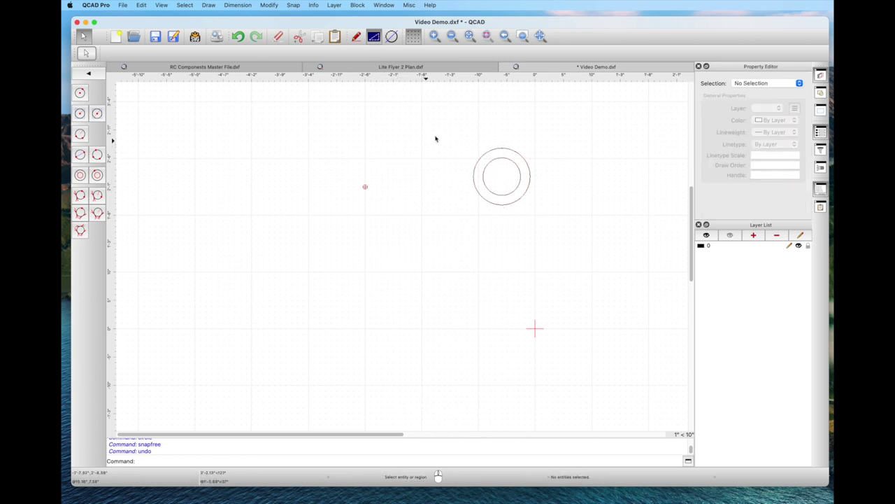
Select both concentric circles and delete them
mouse_move(439, 134)
middle_down()
mouse_move(408, 158)
mouse_move(331, 151)
mouse_move(330, 177)
middle_up()
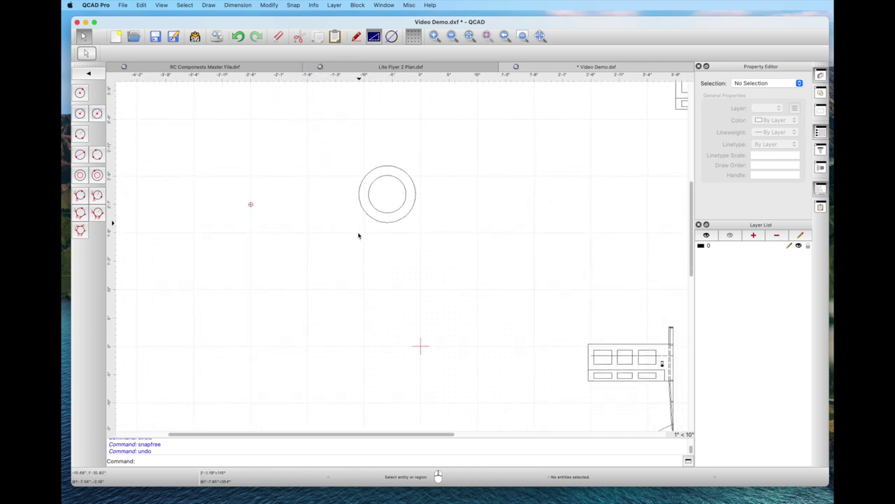
scroll(358, 235, up, 3)
click(358, 242)
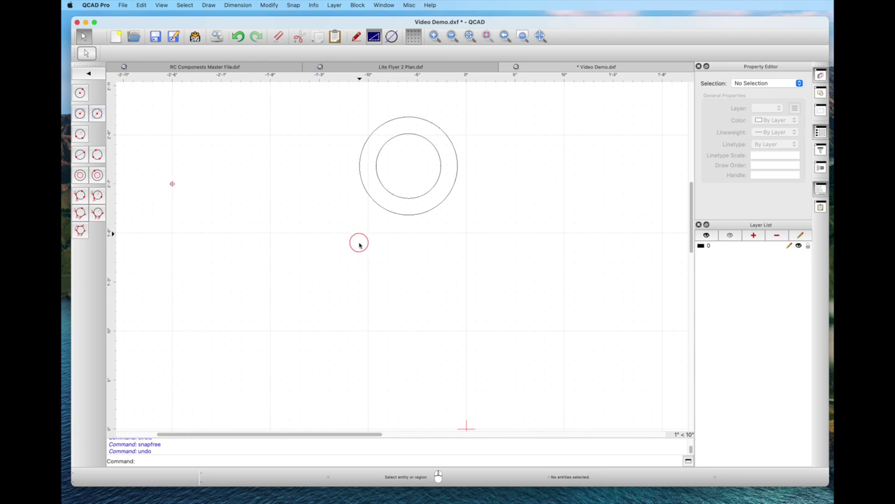
middle_drag(359, 256, 341, 347)
drag(297, 193, 491, 352)
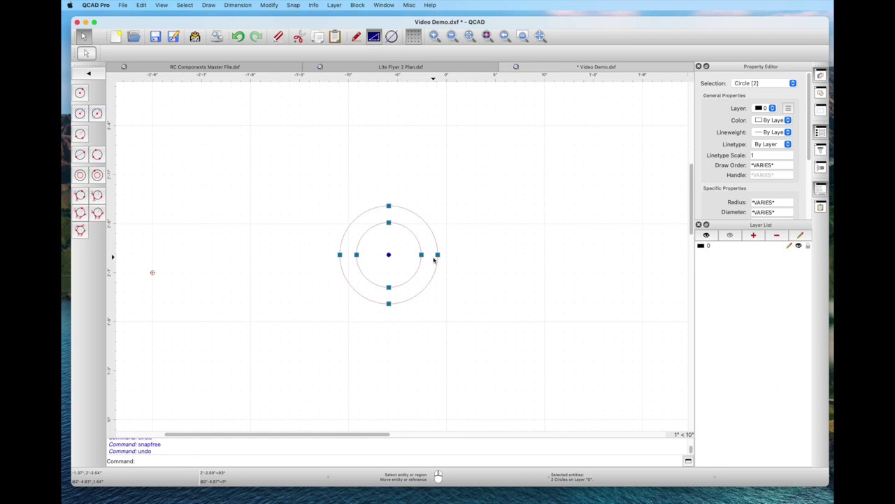
key(Delete)
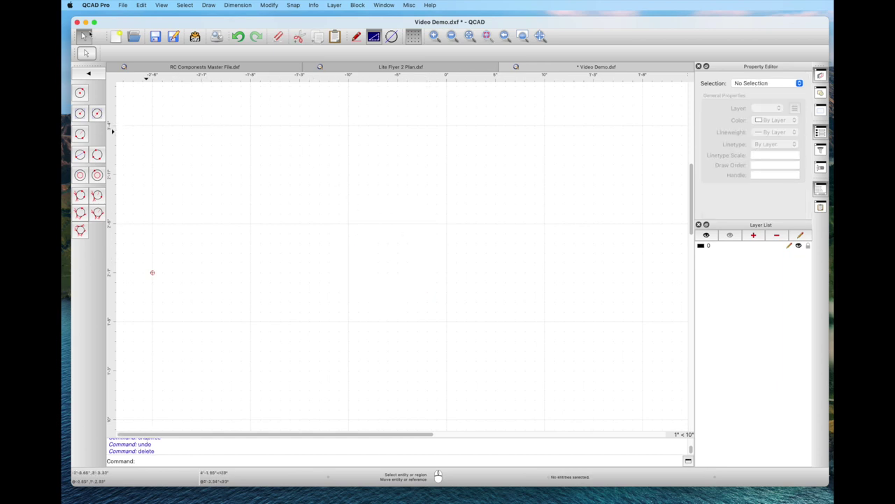
click(84, 36)
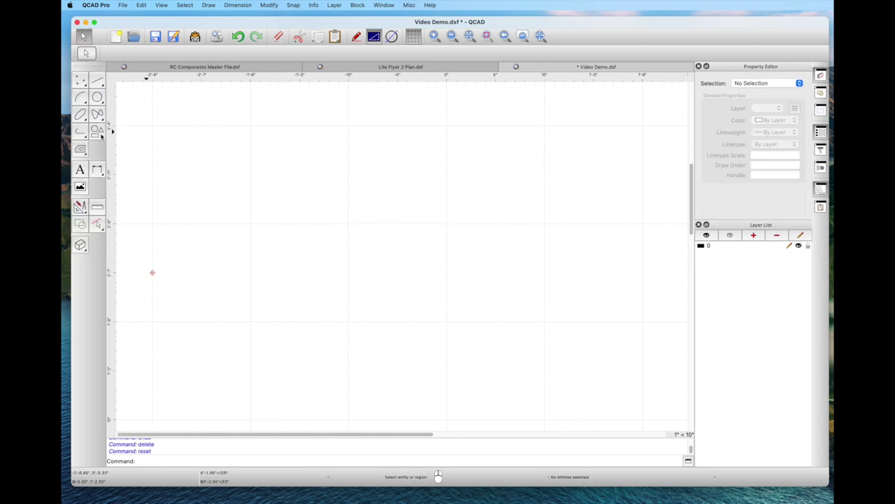
Draw an open degree 3 spline from control points as a wavy curve rising to the right, then dropping at its end
click(96, 114)
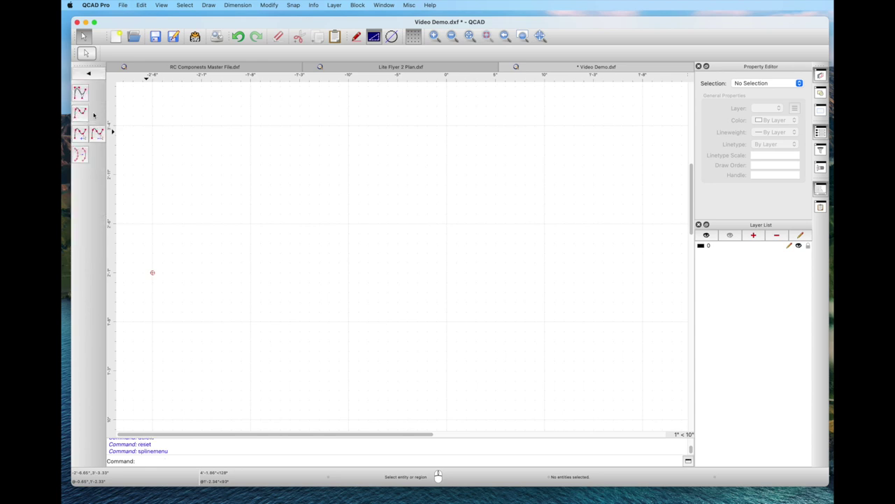
click(80, 93)
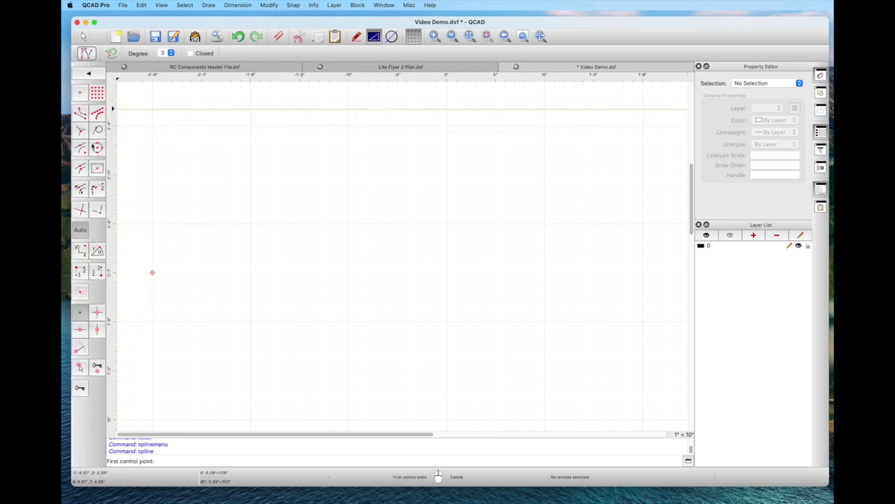
click(250, 323)
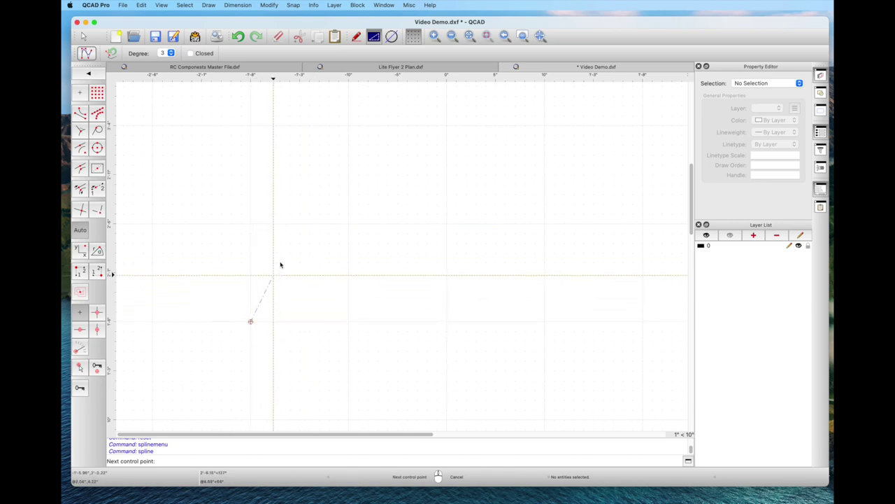
click(333, 267)
click(384, 286)
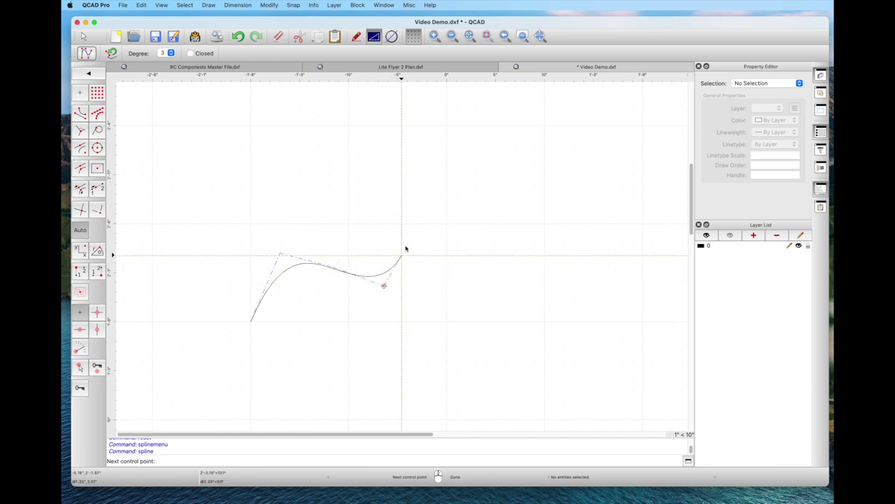
click(387, 203)
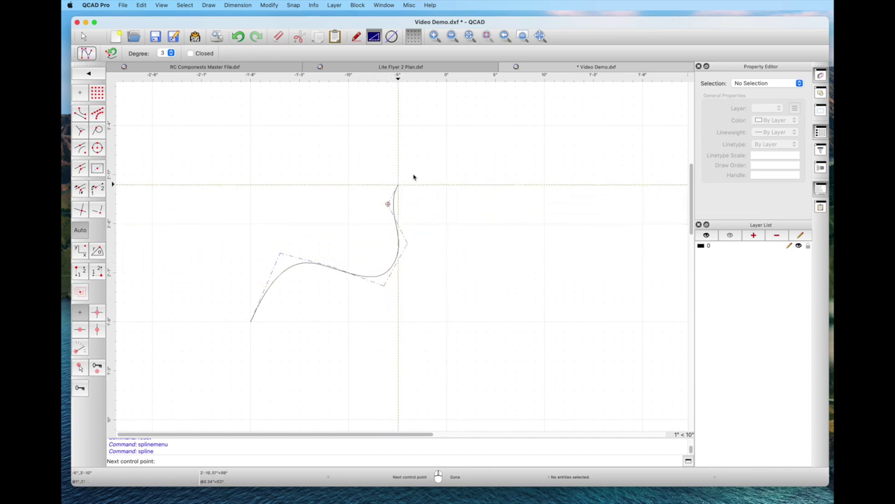
click(466, 166)
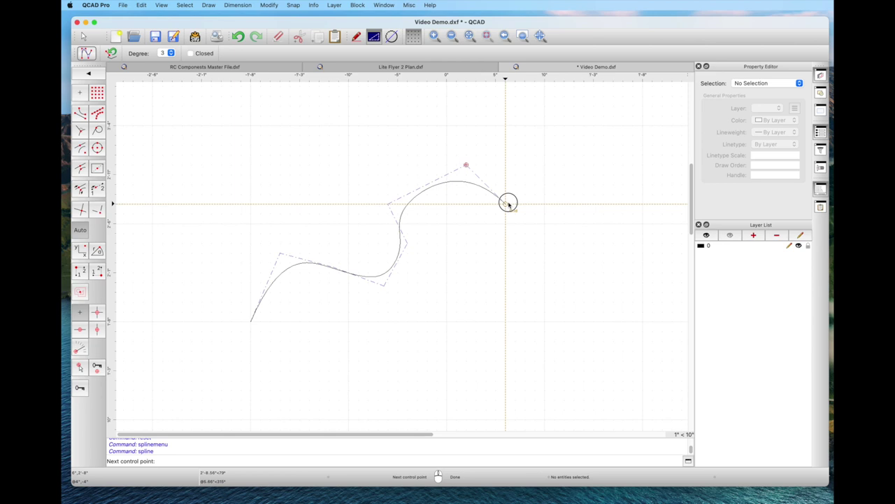
click(521, 258)
right_click(520, 257)
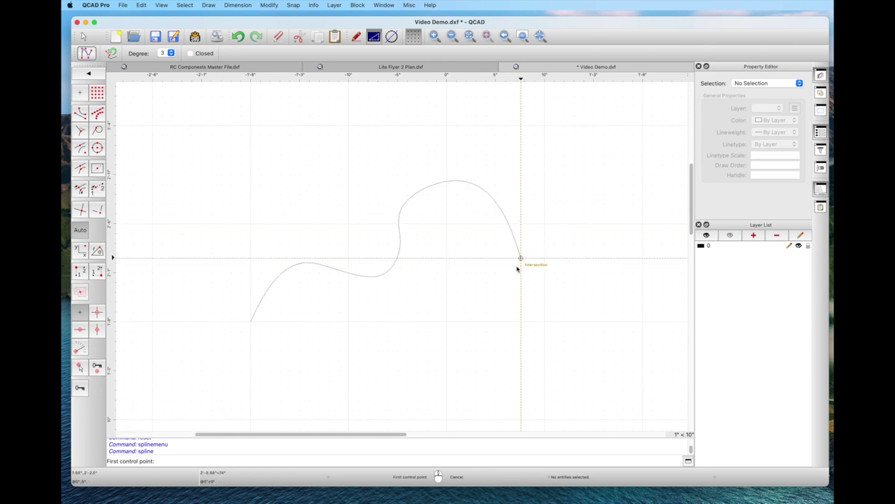
Leave the spline command and select the spline to display its control points
click(161, 6)
click(161, 6)
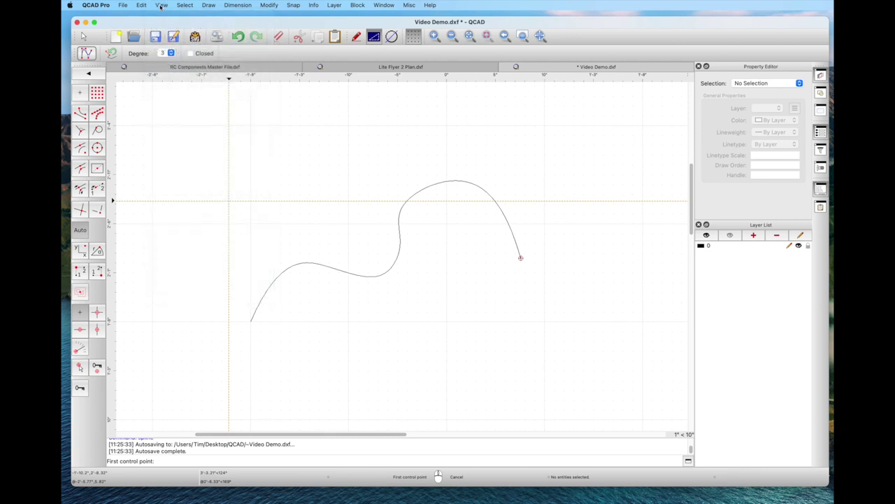
click(84, 35)
drag(398, 223, 404, 206)
click(405, 208)
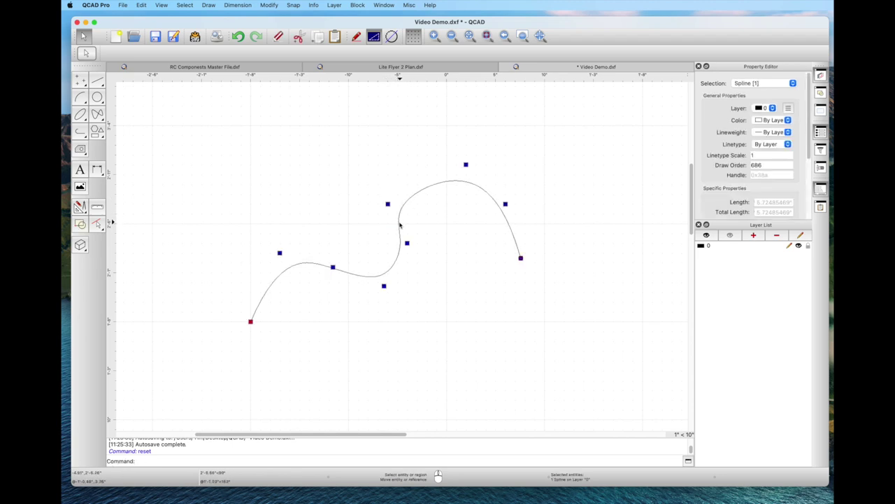
Move the selected control-point spline up and to the left, and delete it
drag(400, 224, 331, 182)
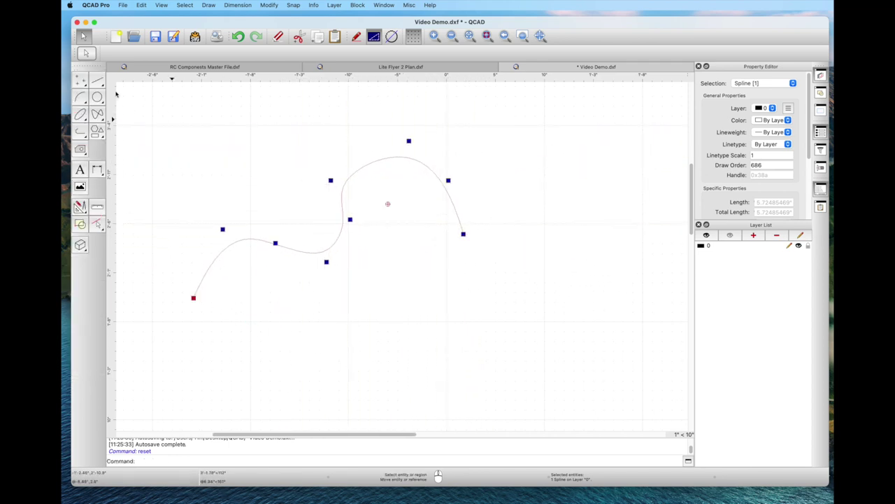
click(96, 116)
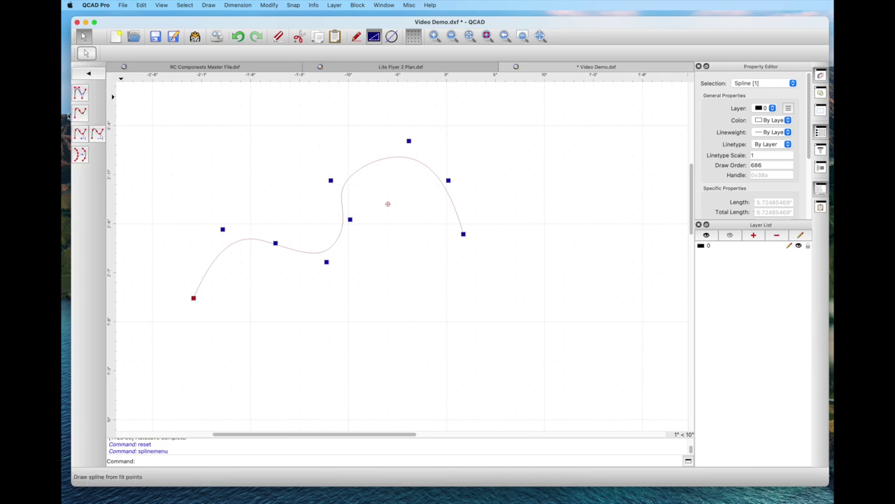
drag(144, 107, 573, 342)
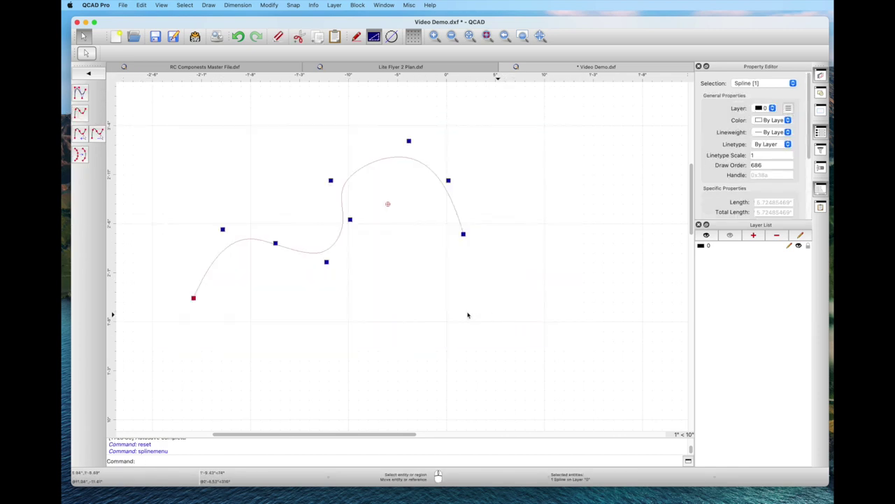
key(Delete)
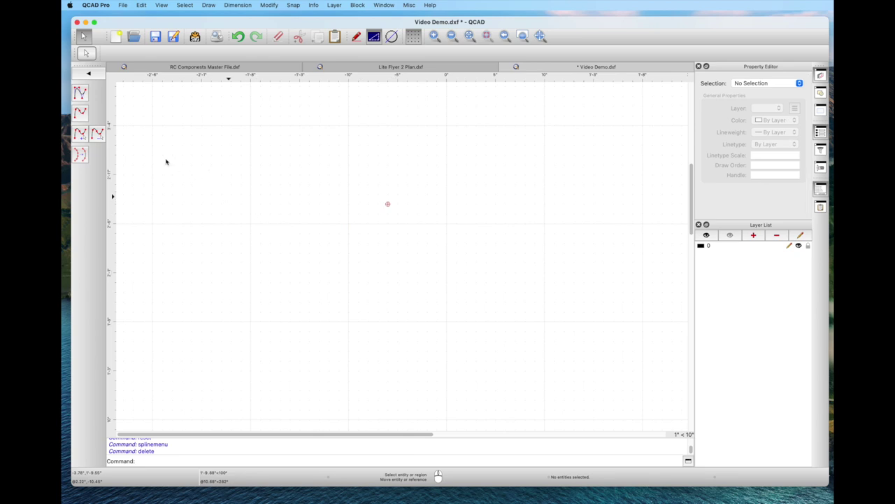
Draw an open spline from nine fit points as an S-like wave running from lower left to upper right
click(81, 114)
click(251, 321)
click(289, 264)
click(349, 262)
click(417, 302)
click(505, 329)
click(515, 262)
click(456, 224)
click(456, 154)
click(525, 174)
right_click(525, 175)
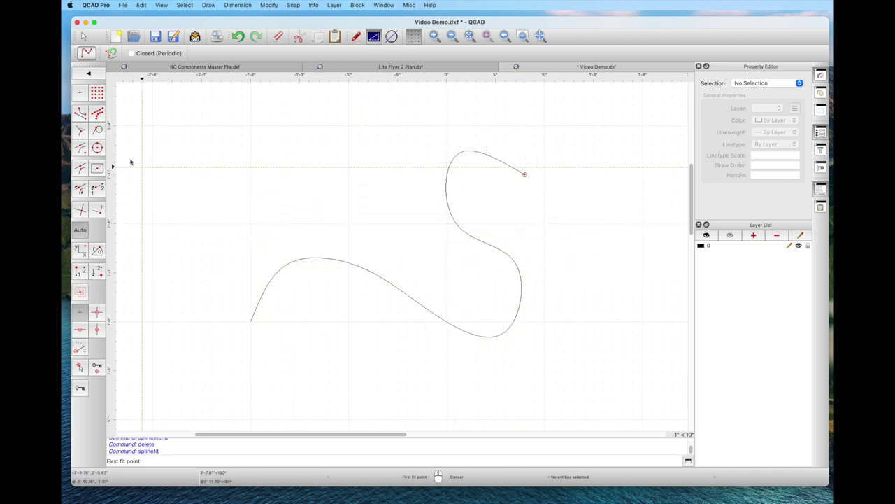
click(315, 258)
right_click(336, 342)
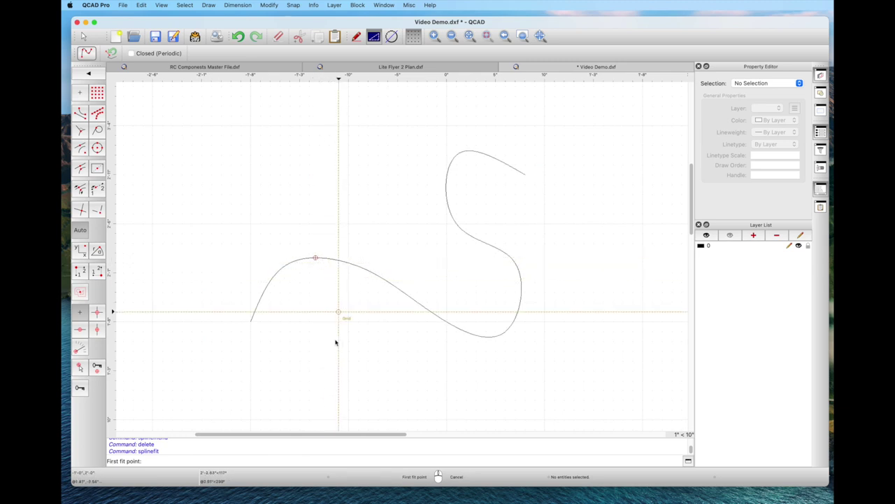
Select the fit-point spline and reshape it by moving its third point straight up and its fourth point up and slightly right
click(82, 33)
click(394, 288)
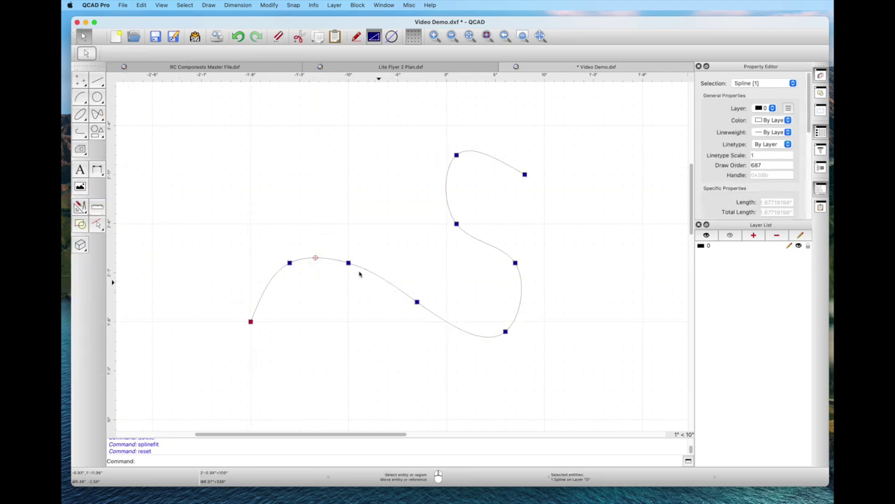
click(348, 263)
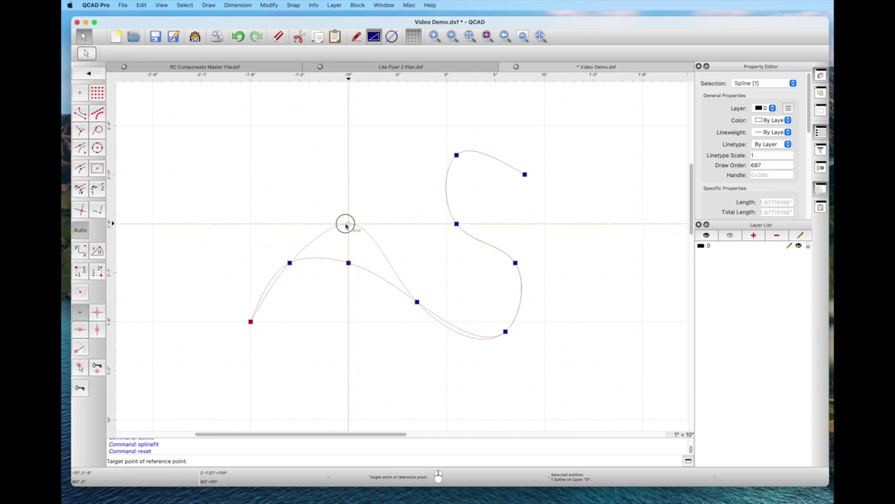
click(346, 223)
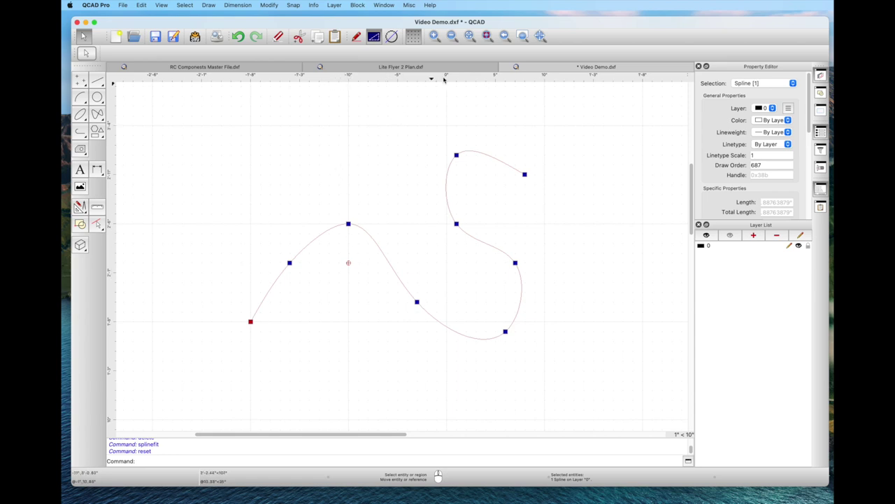
click(472, 236)
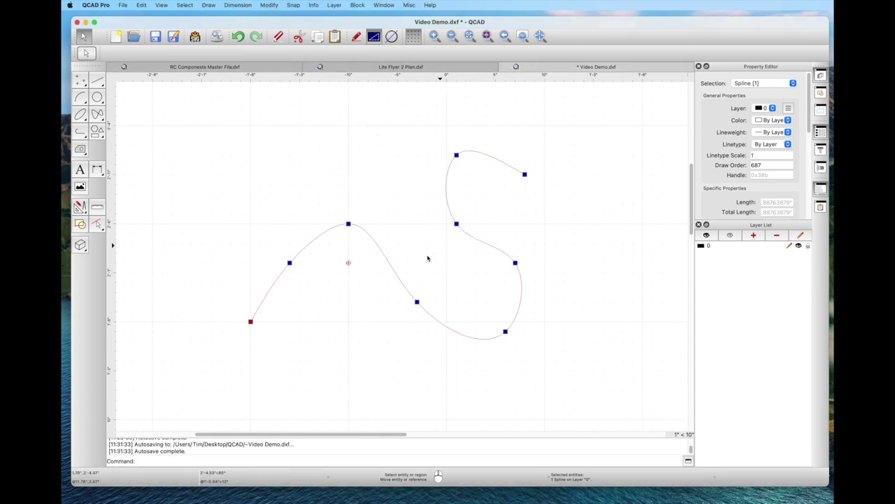
click(418, 301)
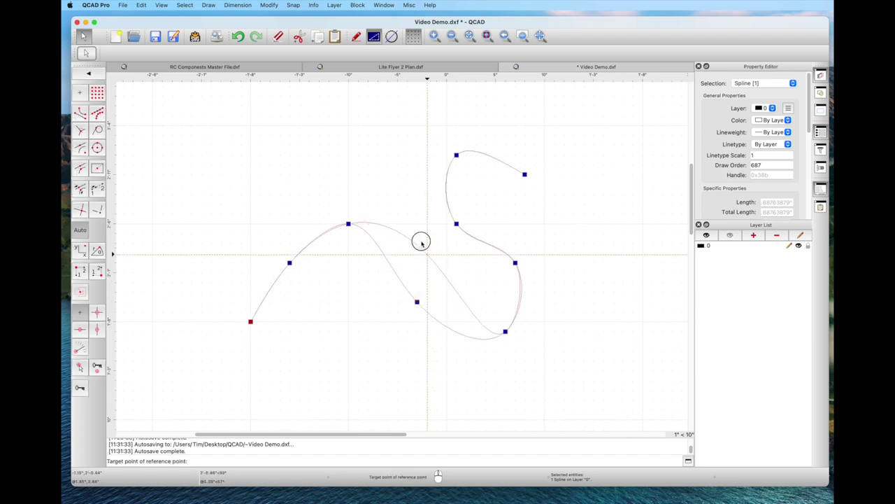
click(427, 265)
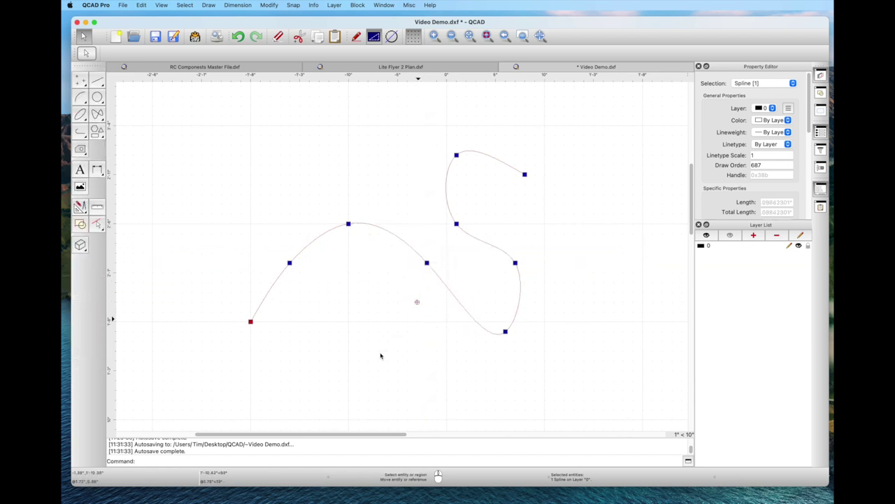
Select the whole fit-point spline and delete it
click(380, 353)
click(329, 147)
drag(208, 121, 583, 385)
key(Delete)
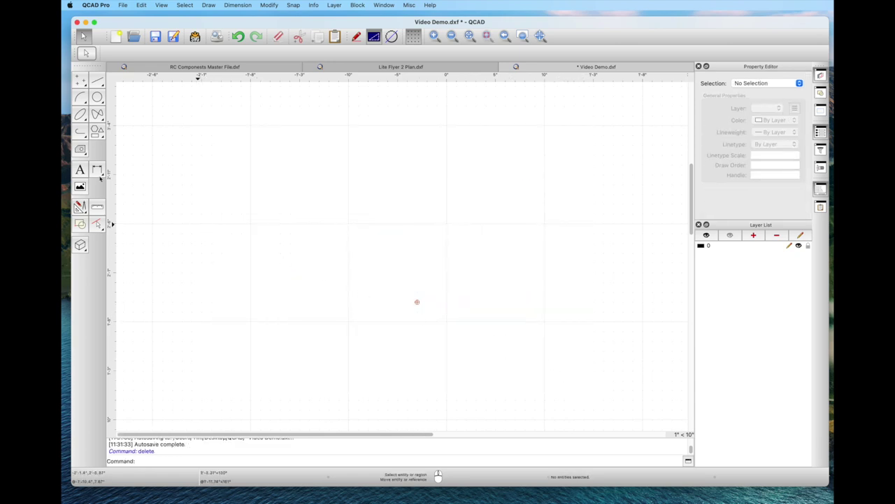
Draw a polyline rectangle from two corners, 1' 8" wide and 10" high, in the upper part of the drawing
click(97, 133)
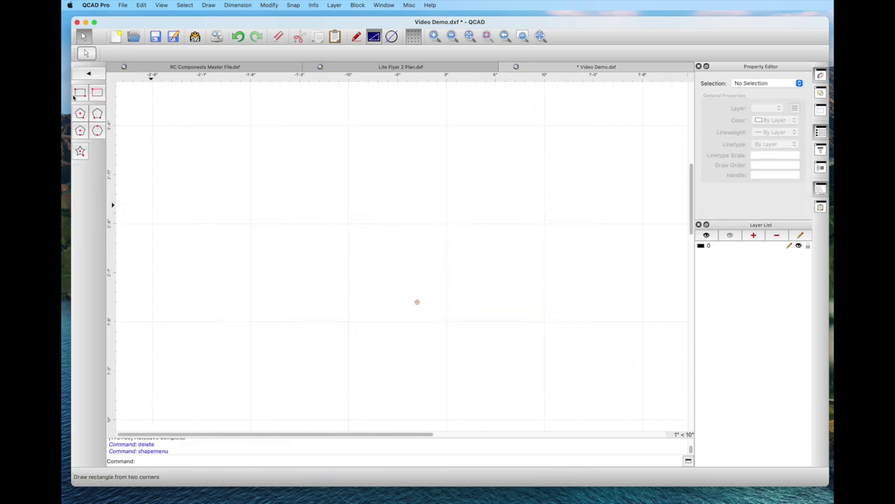
click(78, 96)
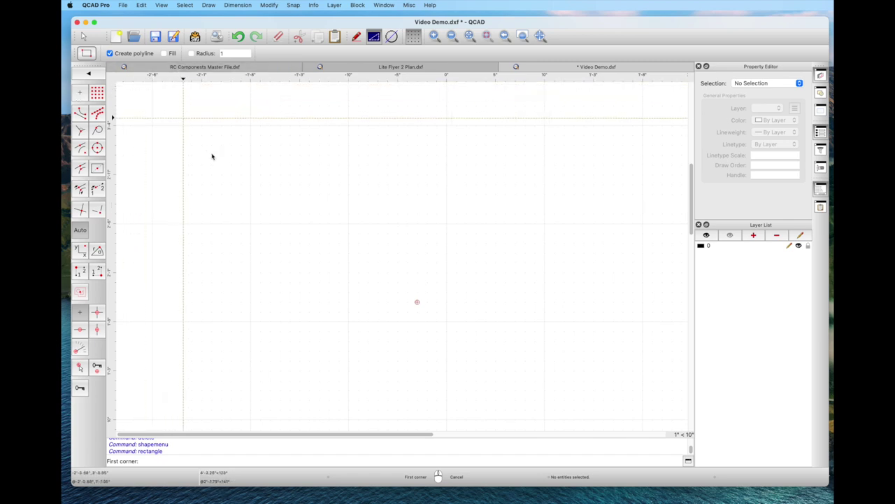
click(251, 125)
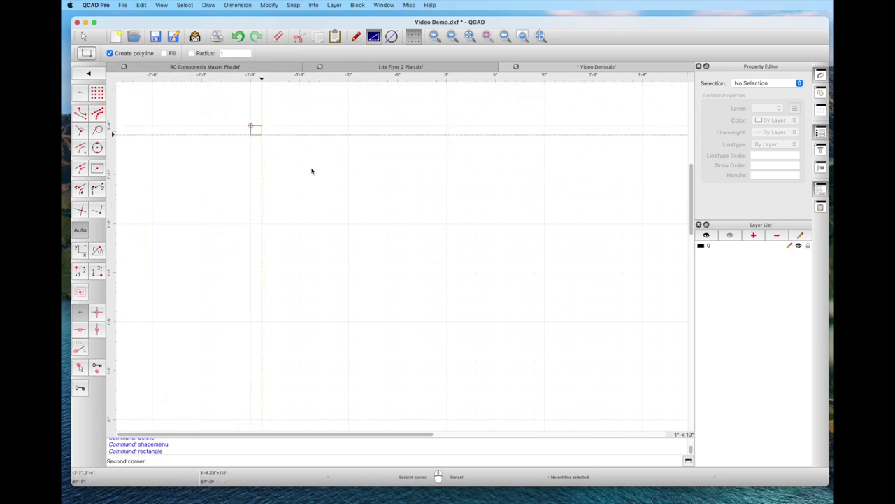
click(447, 224)
right_click(445, 226)
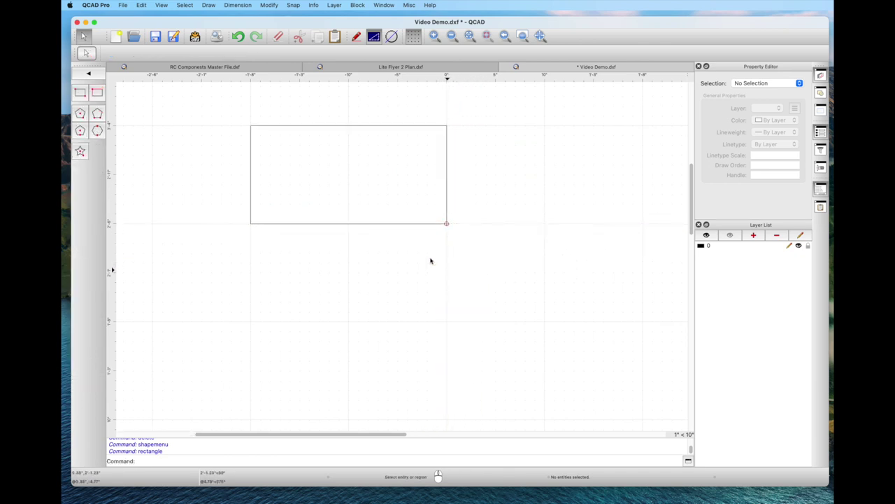
Select the rectangle, set its Size 1 property to 12, and deselect it
click(446, 184)
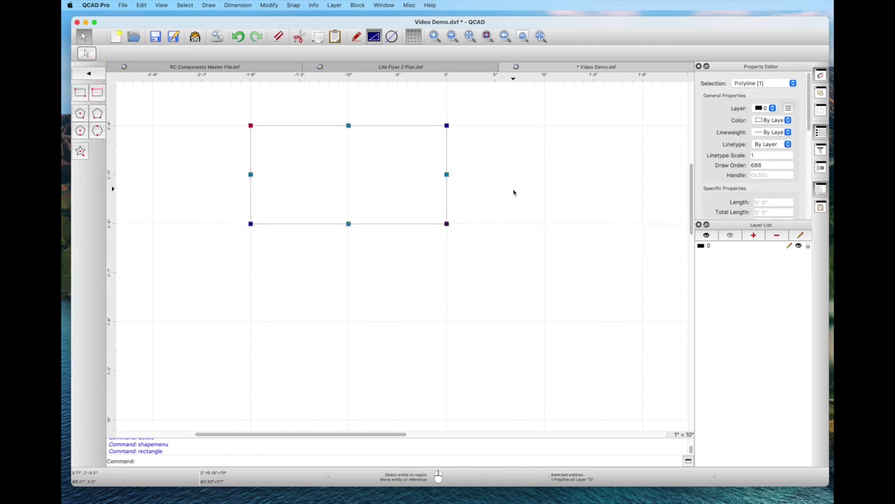
scroll(769, 175, down, 5)
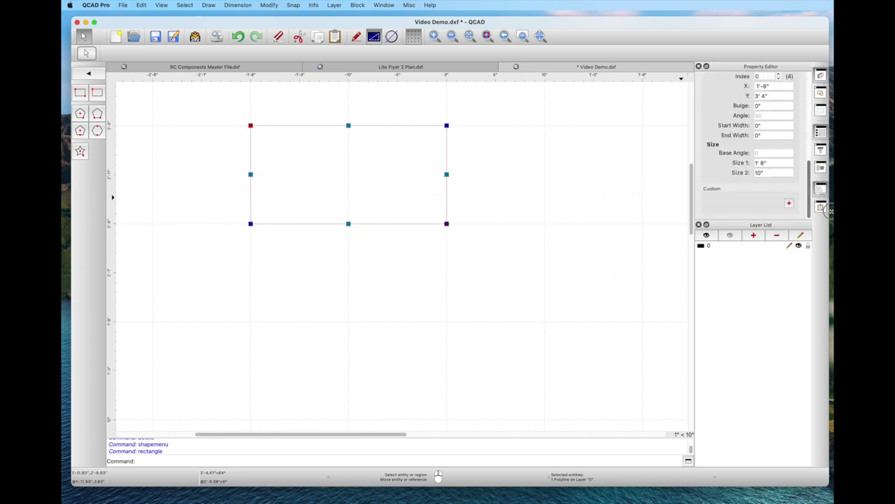
scroll(776, 191, up, 1)
click(771, 177)
key(BackSpace)
key(BackSpace)
key(BackSpace)
key(BackSpace)
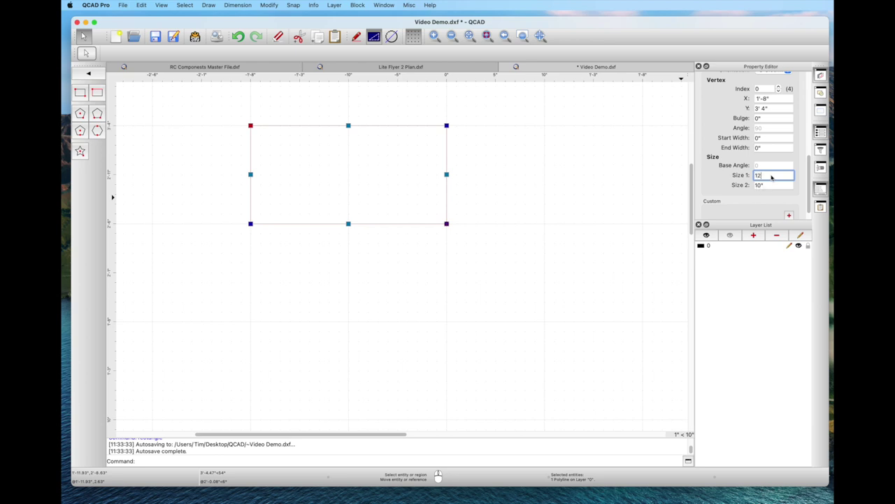
text(12)
key(Return)
click(334, 311)
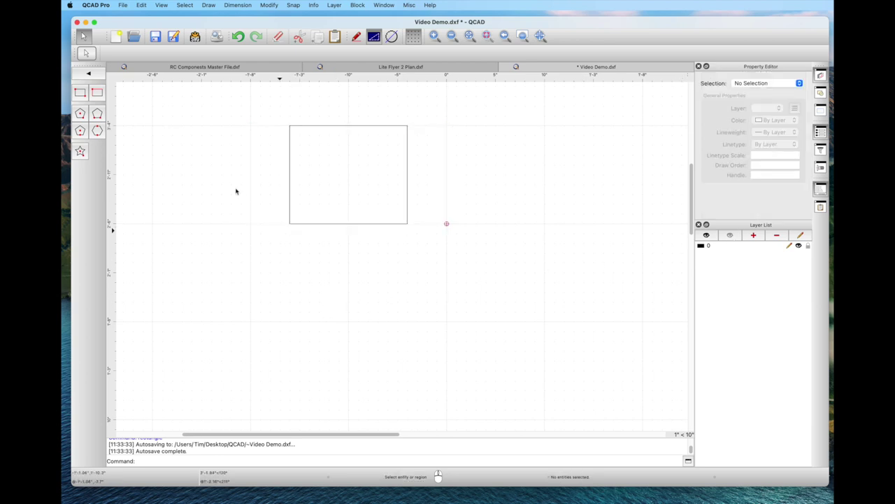
Select the resized rectangle and delete it
scroll(234, 188, up, 3)
scroll(235, 187, down, 3)
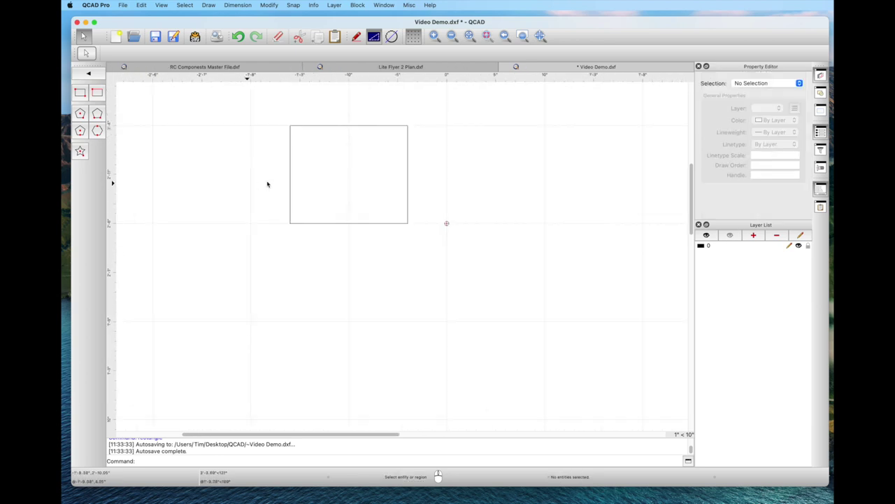
click(290, 177)
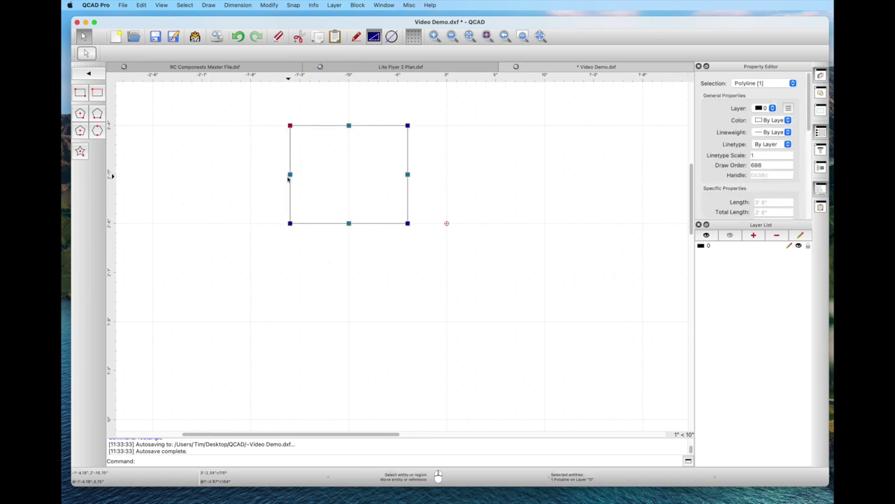
key(Delete)
Place a rectangle by size with width 8 and height 4, not created as a polyline, using its top-left reference point
click(97, 92)
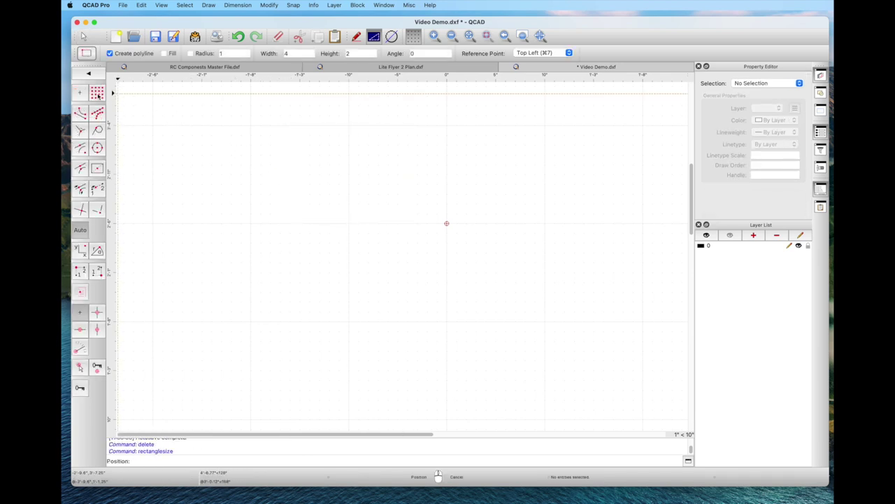
click(110, 54)
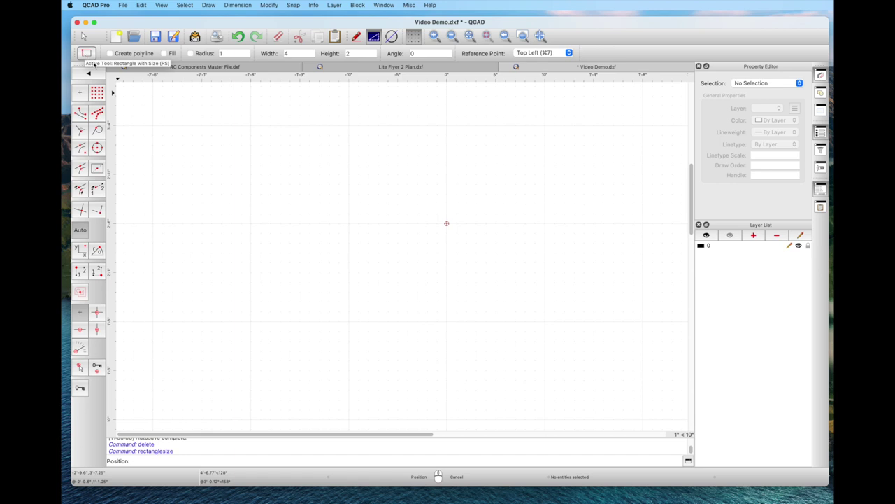
click(291, 53)
key(BackSpace)
click(351, 53)
key(BackSpace)
text(4)
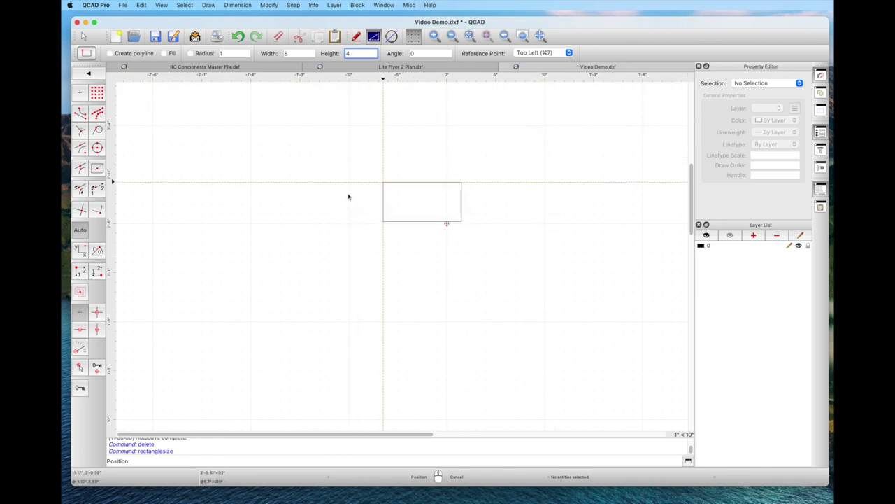
click(349, 185)
key(Escape)
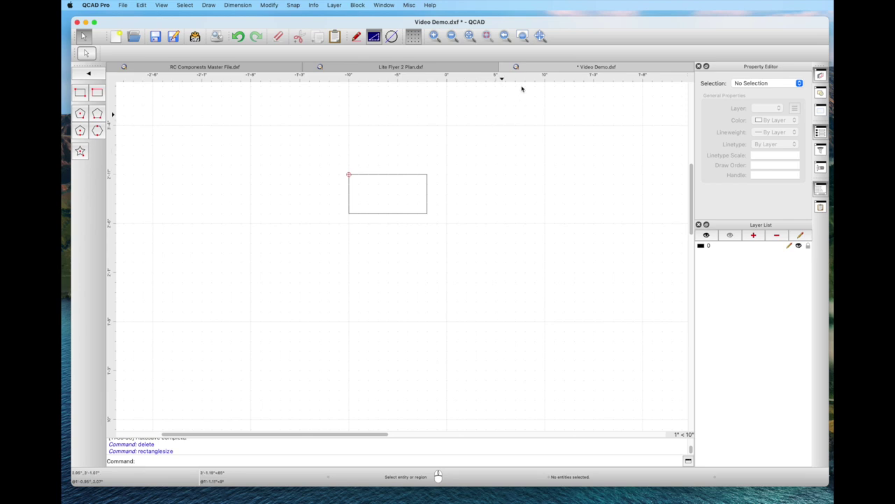
Place a second rectangle of width 8 and height 4 to the lower right of the first, using the Right reference point
click(97, 92)
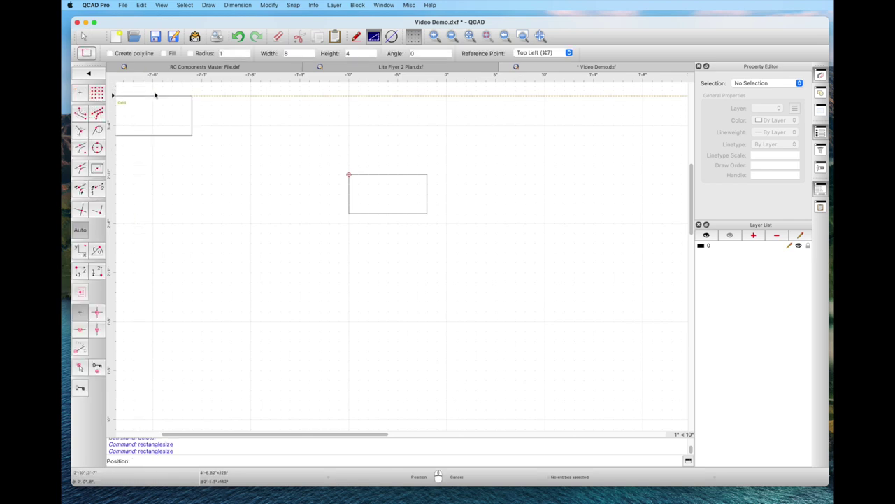
click(570, 54)
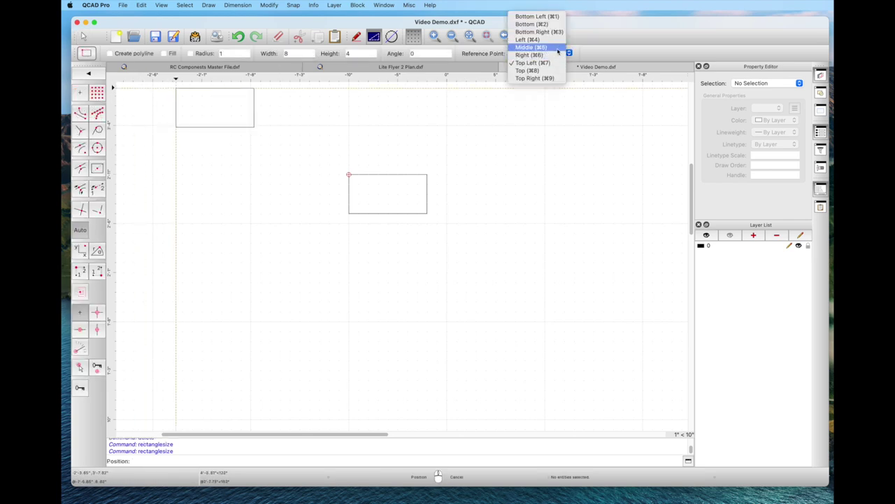
click(557, 54)
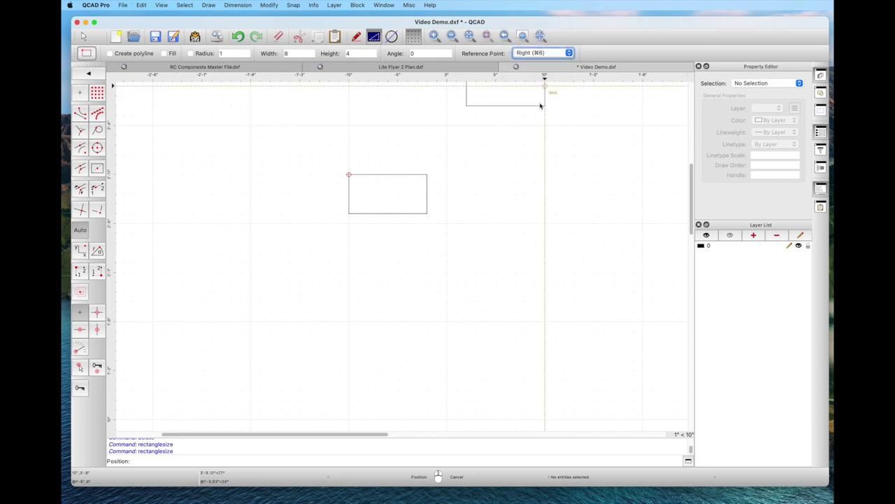
click(545, 227)
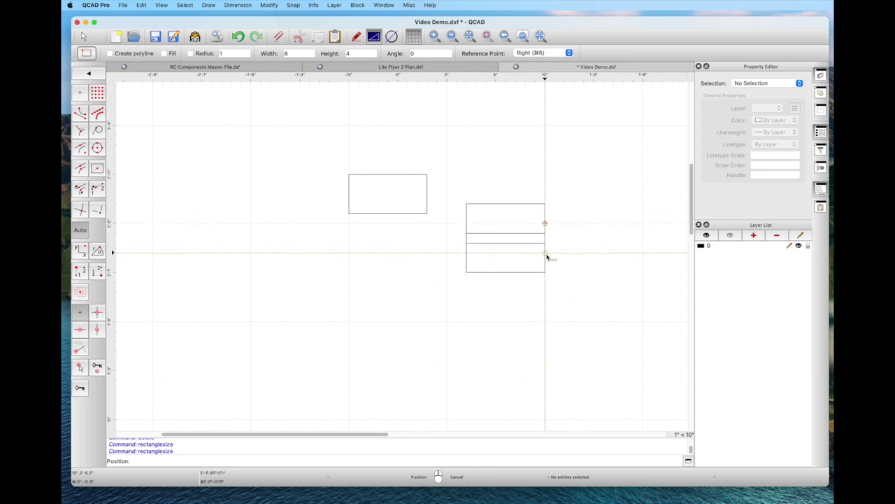
right_click(458, 310)
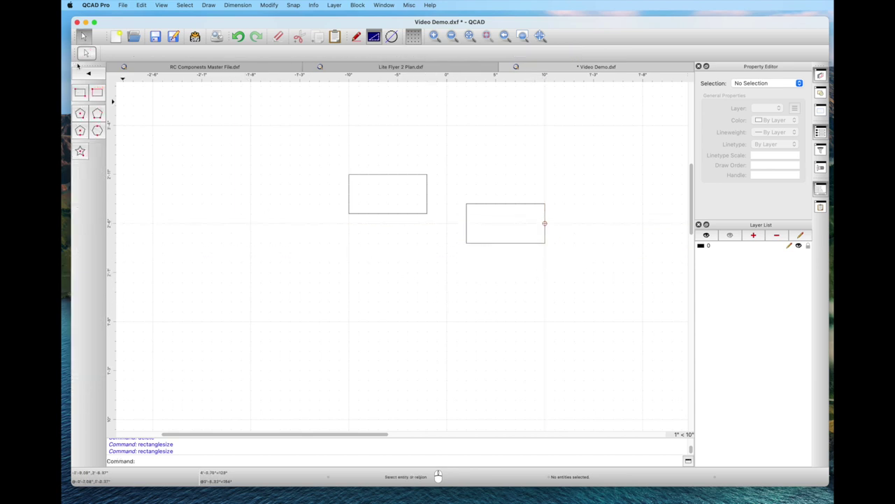
Select individual sides of both rectangles and examine each line's length, angle and start and end points
click(83, 36)
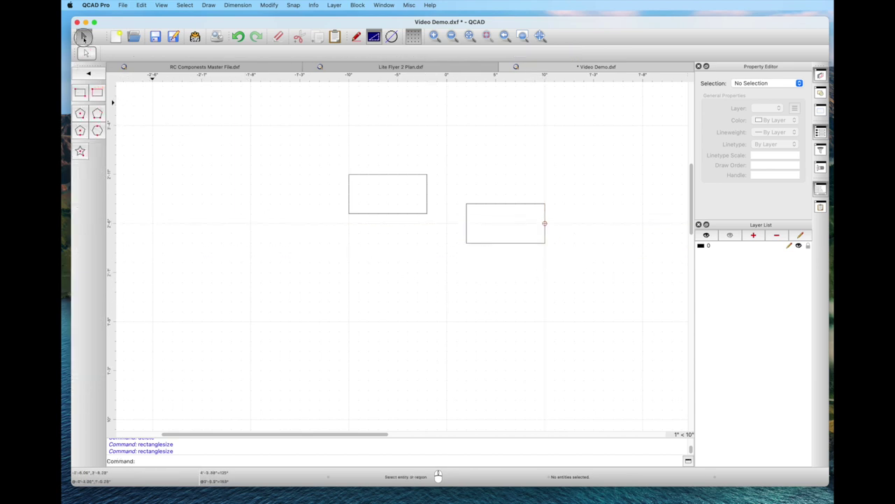
click(384, 175)
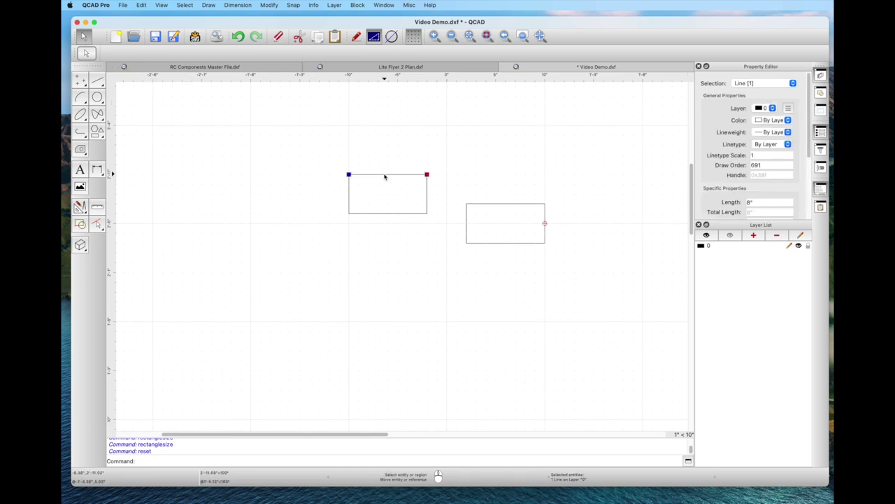
click(426, 196)
click(405, 213)
click(427, 194)
drag(808, 140, 813, 186)
click(509, 204)
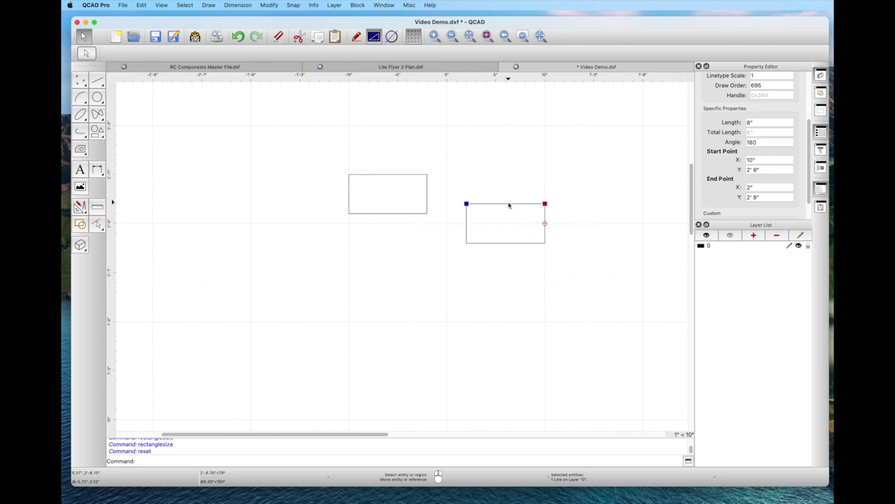
Detach the upper side of the left rectangle by moving it up and left, clear of the other sides
click(386, 175)
click(491, 204)
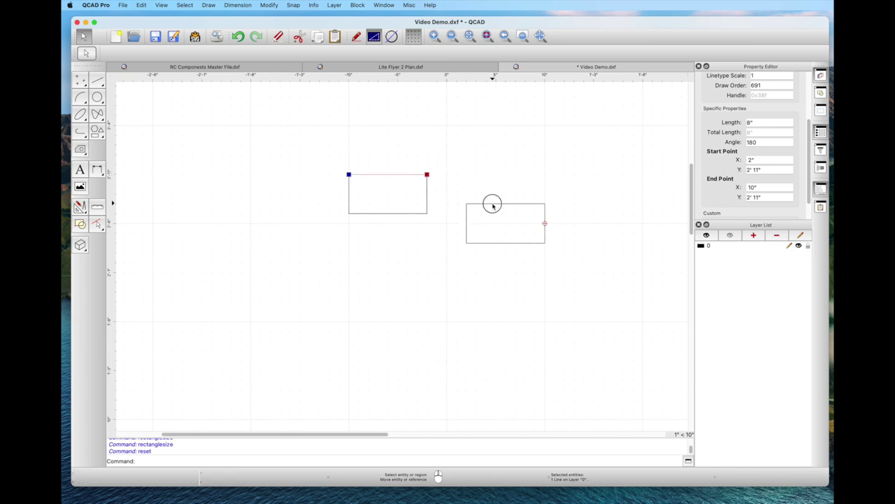
click(389, 176)
drag(390, 175, 404, 143)
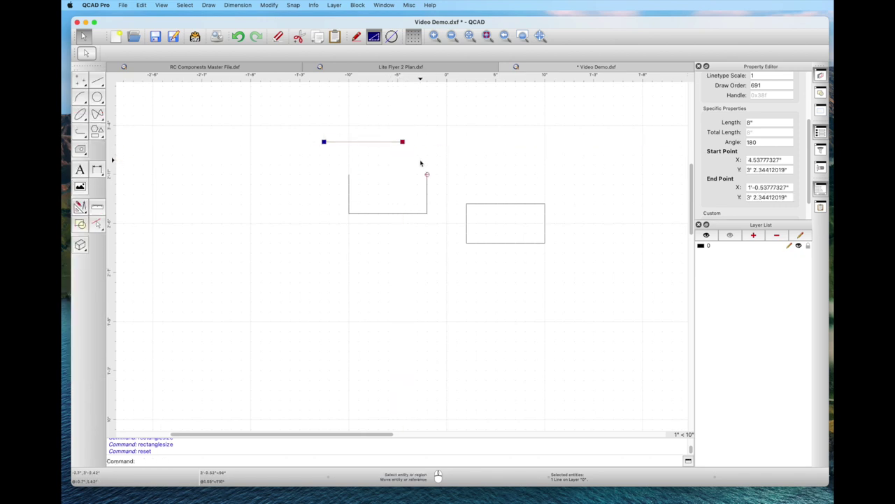
key(Escape)
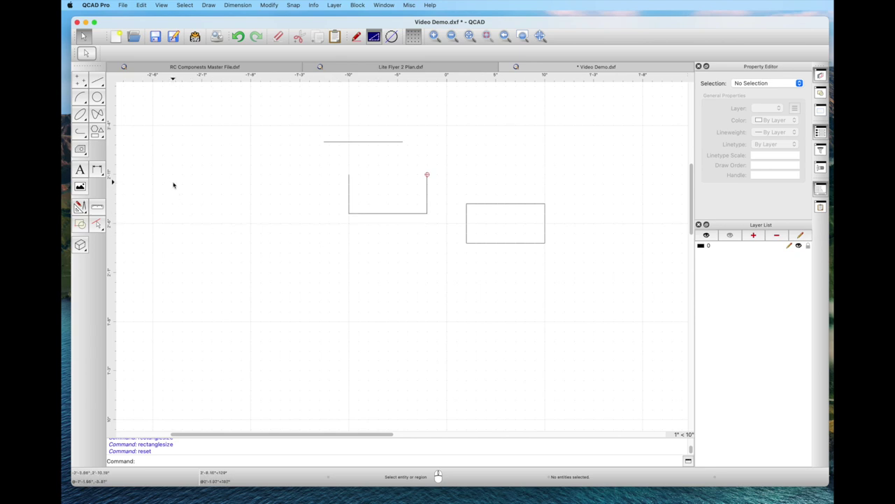
Move the detached line's right end onto the upper end of the rectangle's left side, and move it back above the open rectangle
click(356, 143)
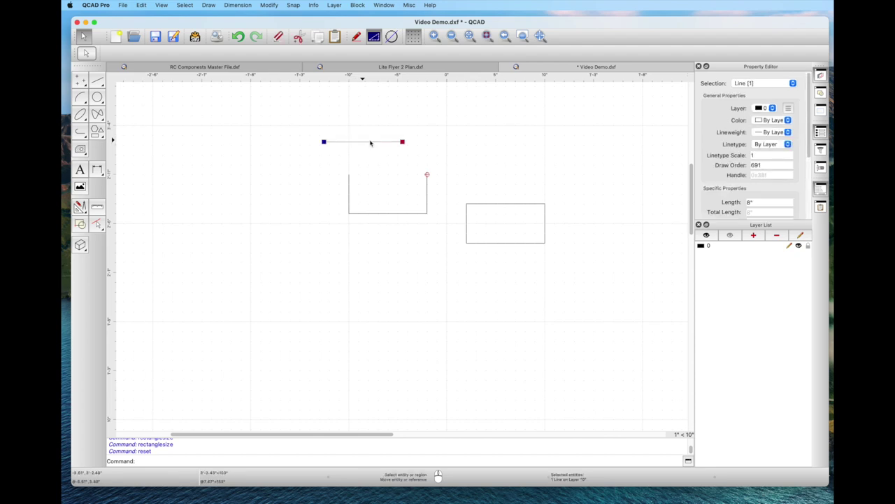
mouse_move(367, 143)
mouse_down()
mouse_move(350, 142)
mouse_move(336, 168)
mouse_move(348, 174)
mouse_up()
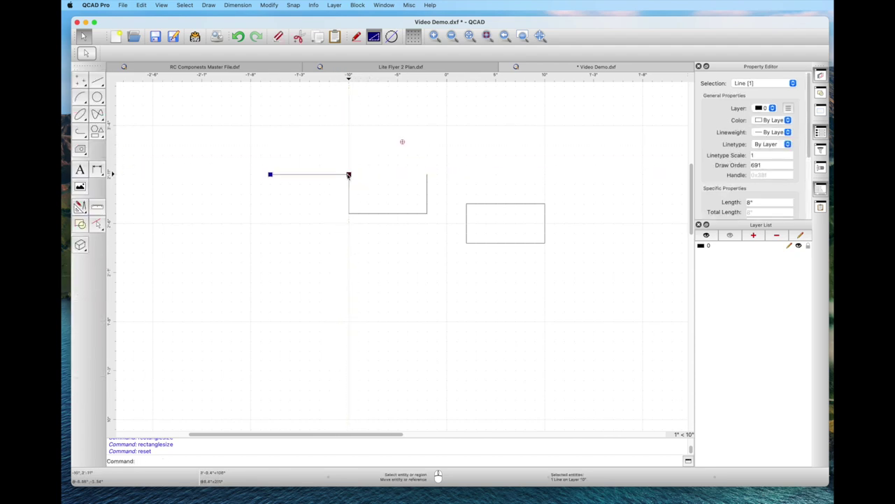
click(322, 254)
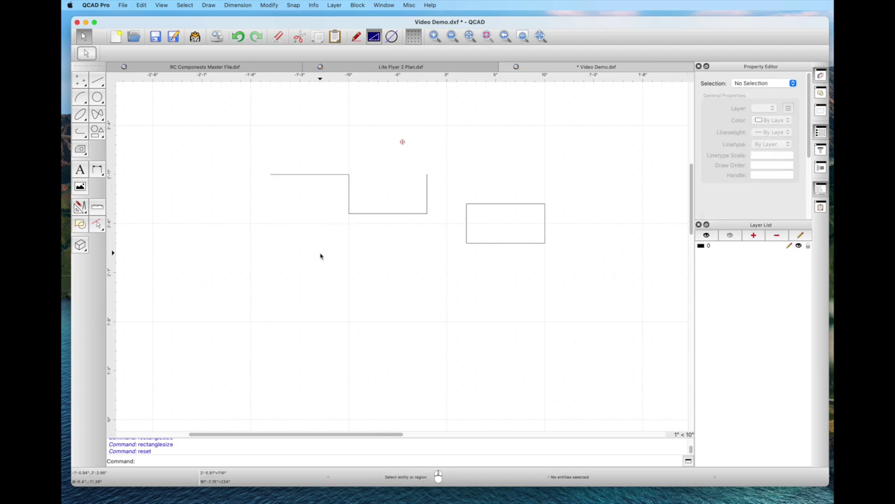
click(311, 174)
drag(321, 170, 392, 148)
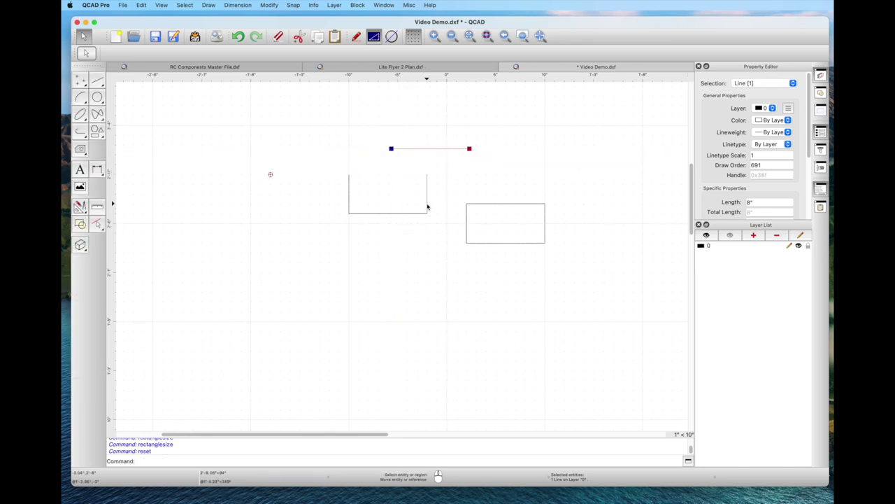
Select the whole lower-right rectangle and delete it
middle_drag(428, 207, 390, 249)
drag(414, 238, 557, 317)
key(Delete)
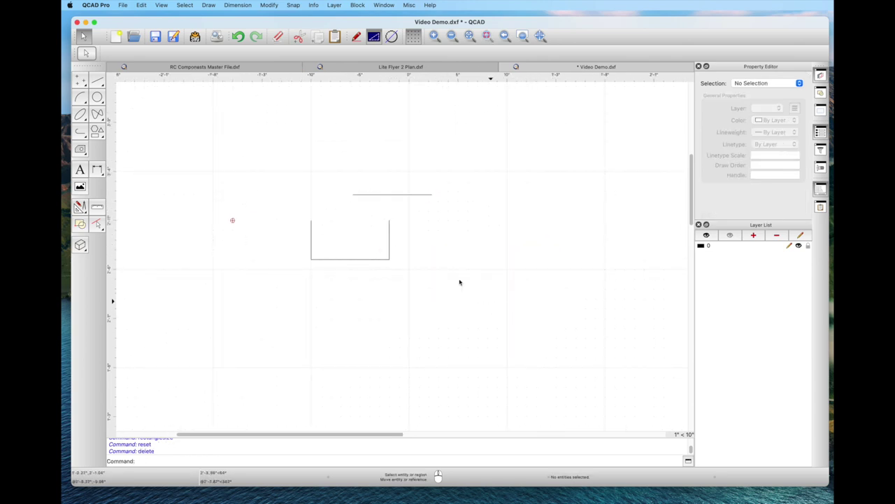
Cut the detached line with reference, using its midpoint as the reference point
scroll(282, 218, up, 2)
click(413, 186)
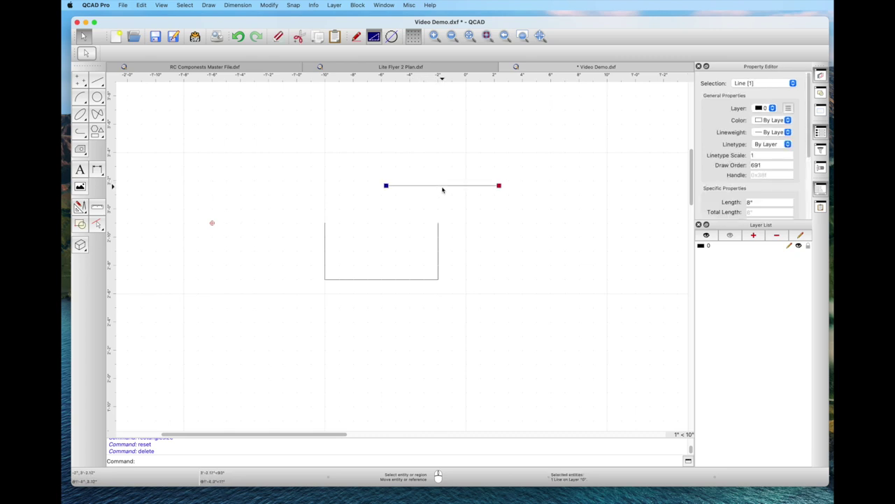
right_click(443, 188)
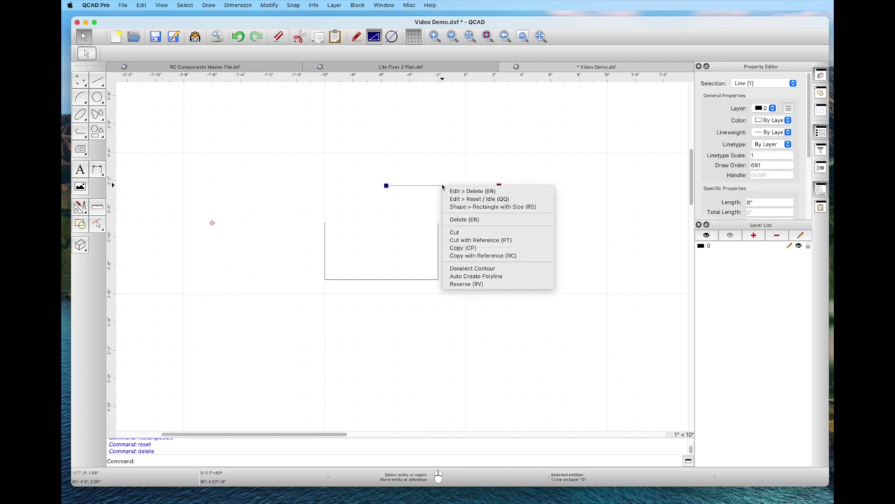
click(459, 241)
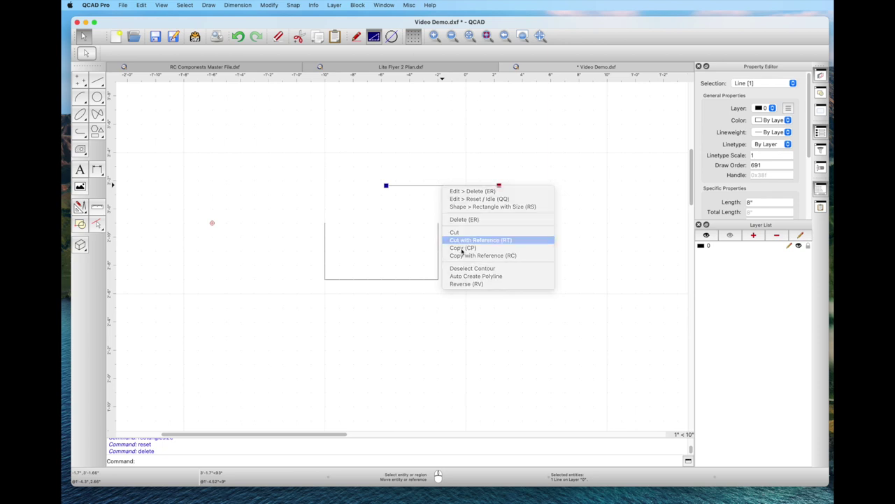
click(442, 186)
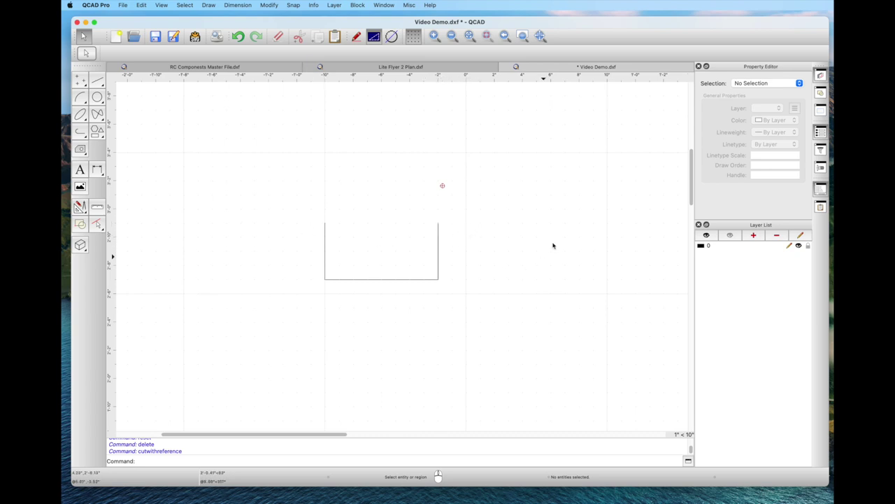
Paste the cut line with its reference point on the upper end of the open rectangle's right side
right_click(553, 244)
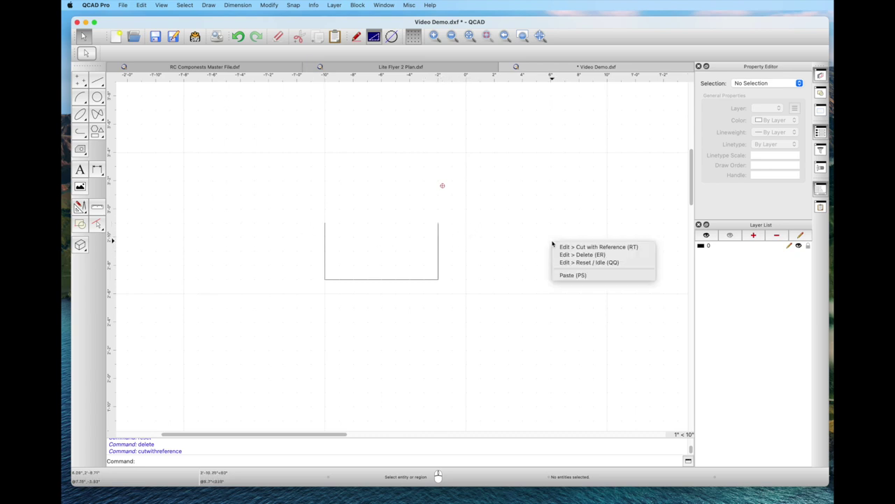
click(565, 276)
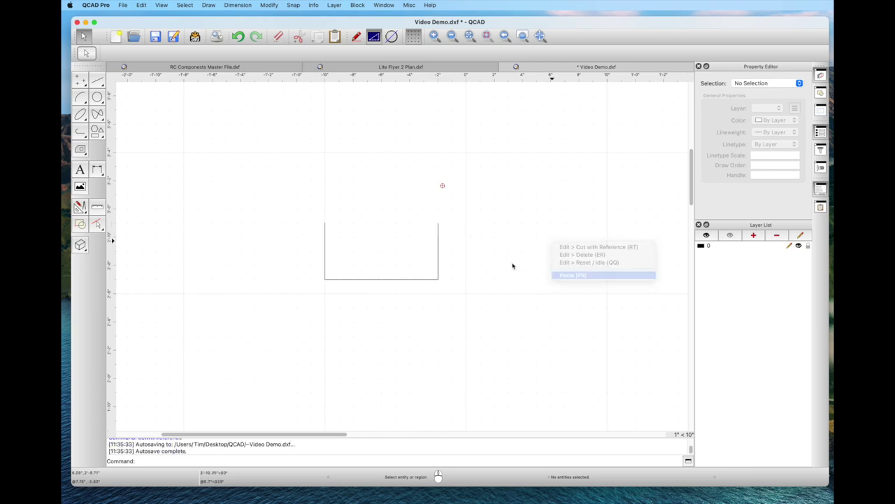
click(438, 224)
key(Escape)
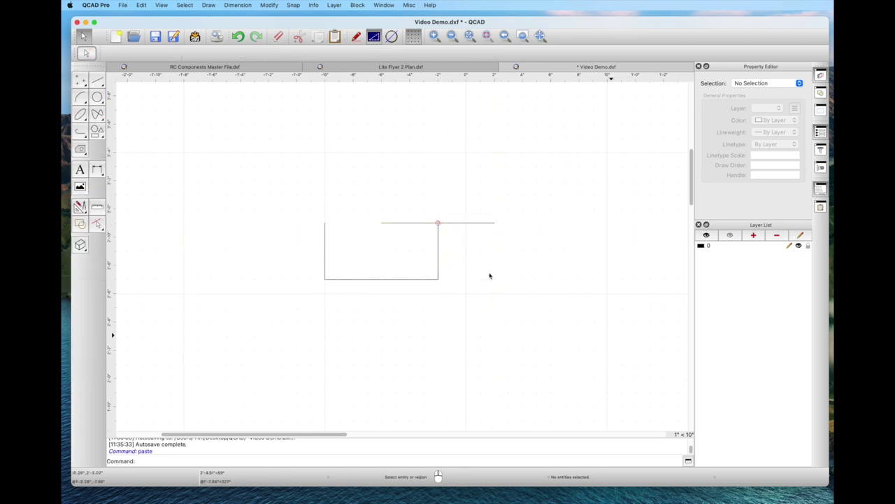
Select the pasted line together with the open rectangle's sides and delete them all
drag(279, 177, 573, 344)
key(Delete)
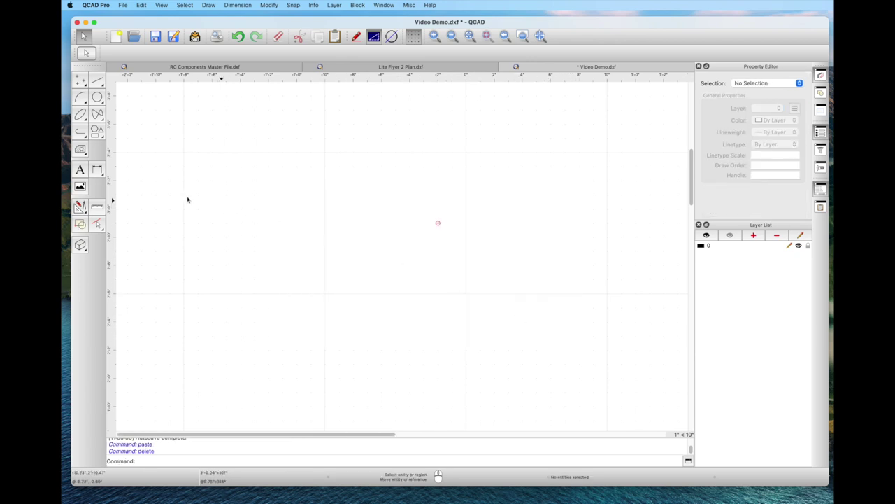
click(80, 148)
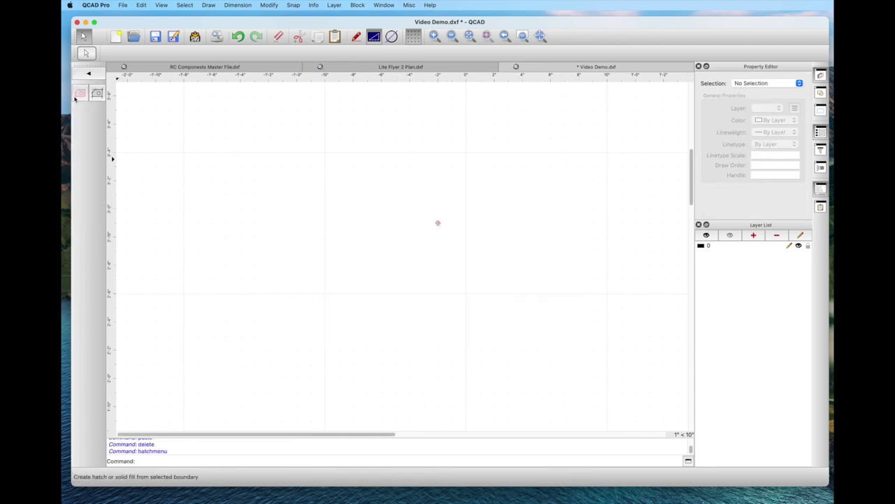
click(87, 74)
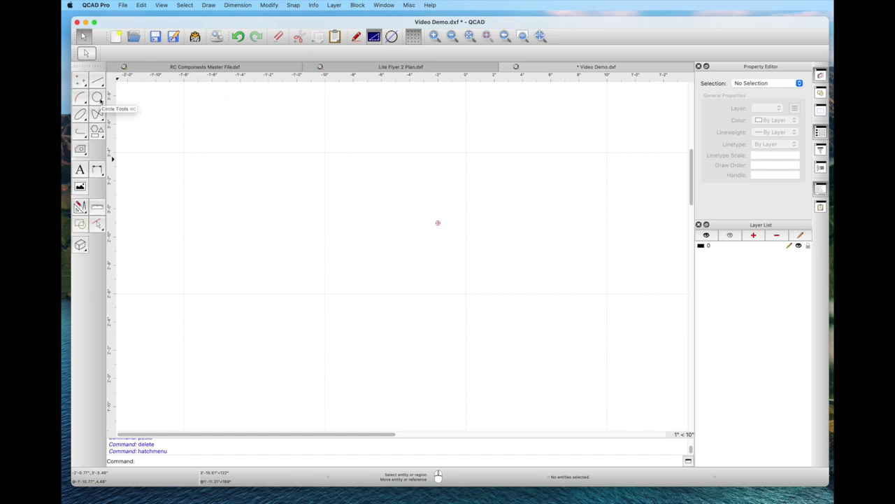
click(80, 207)
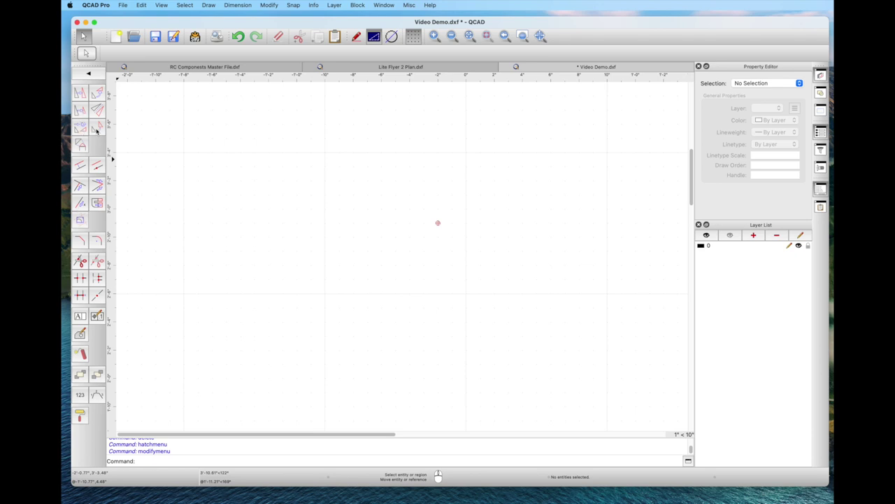
click(91, 73)
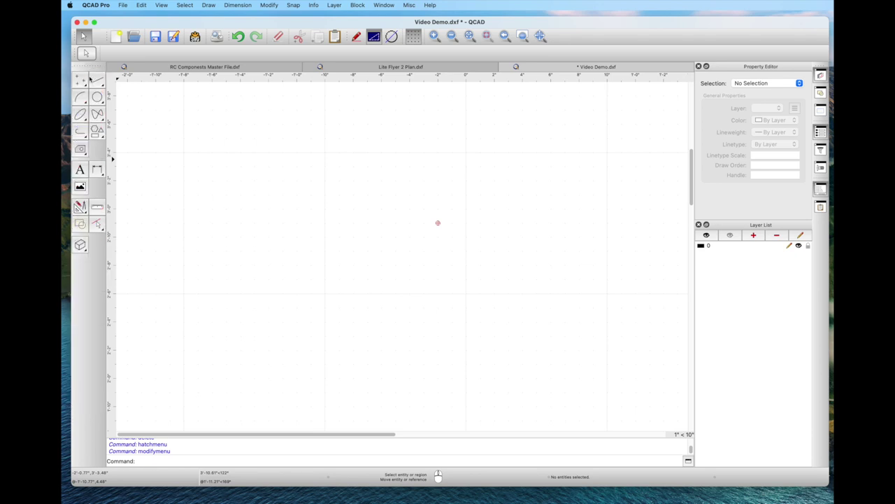
Draw two concentric circles by centre and point, the outer with a radius of about 4.24" and a smaller one inside it
click(98, 97)
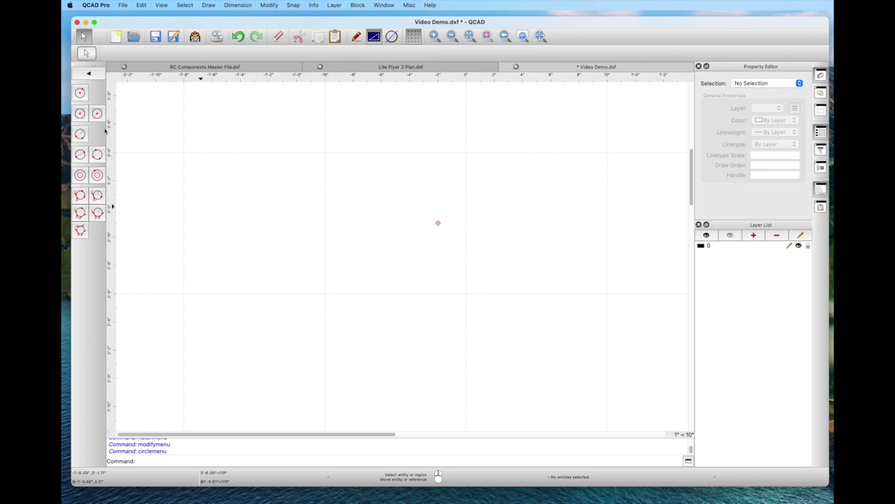
click(80, 93)
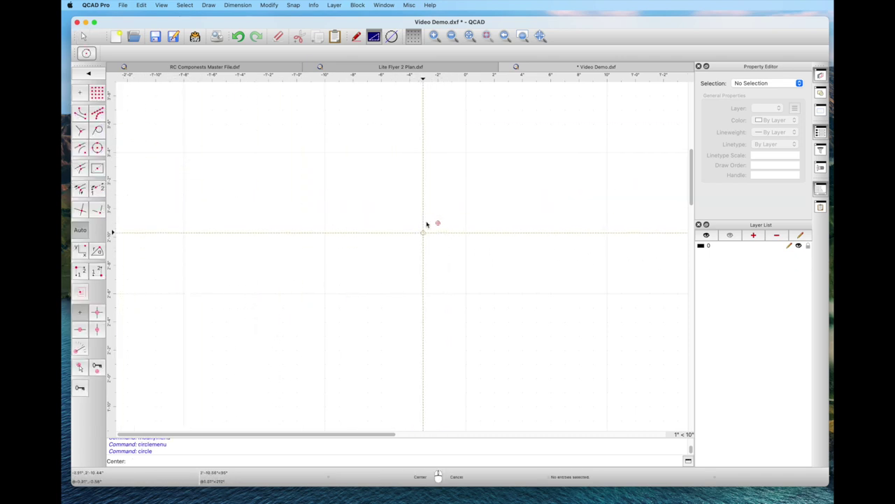
click(467, 153)
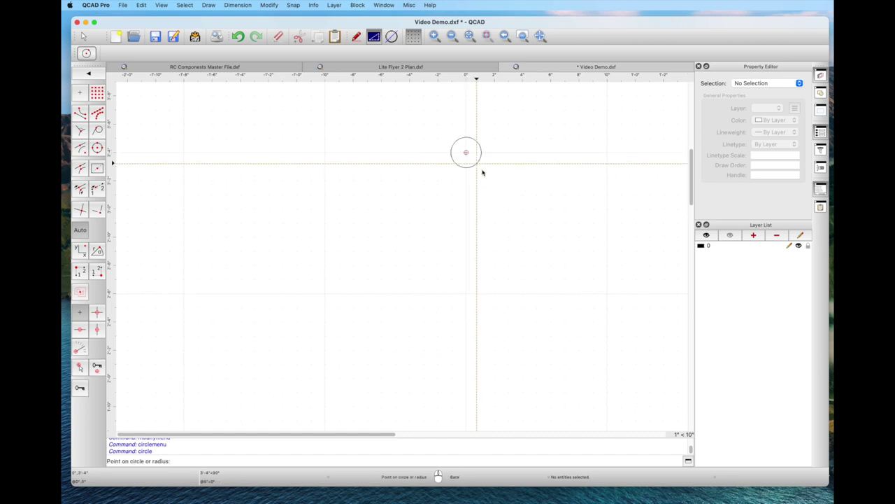
click(505, 194)
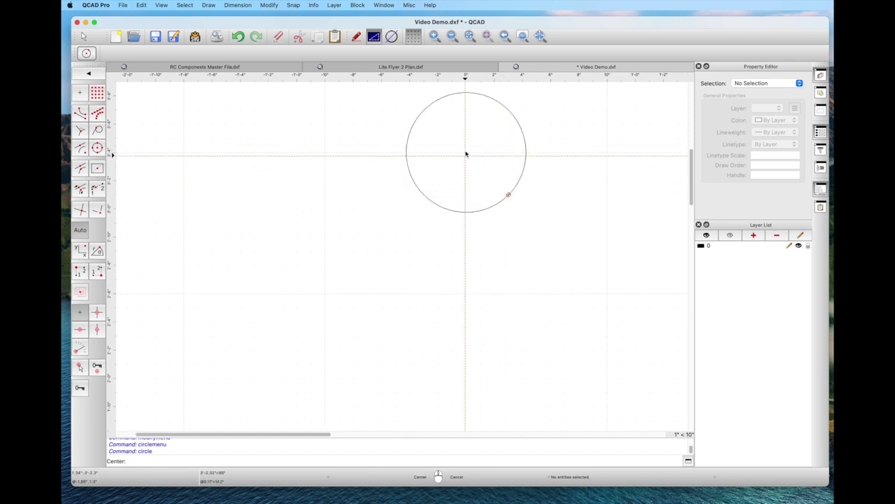
click(466, 152)
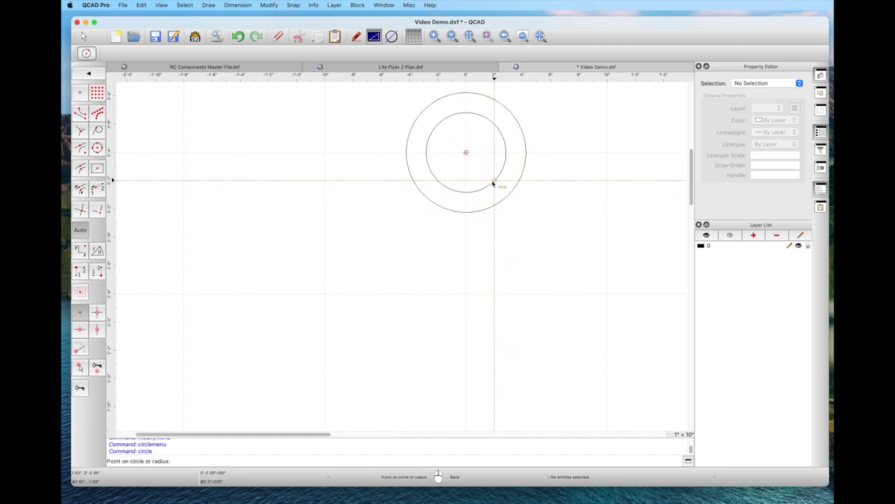
click(494, 181)
right_click(498, 204)
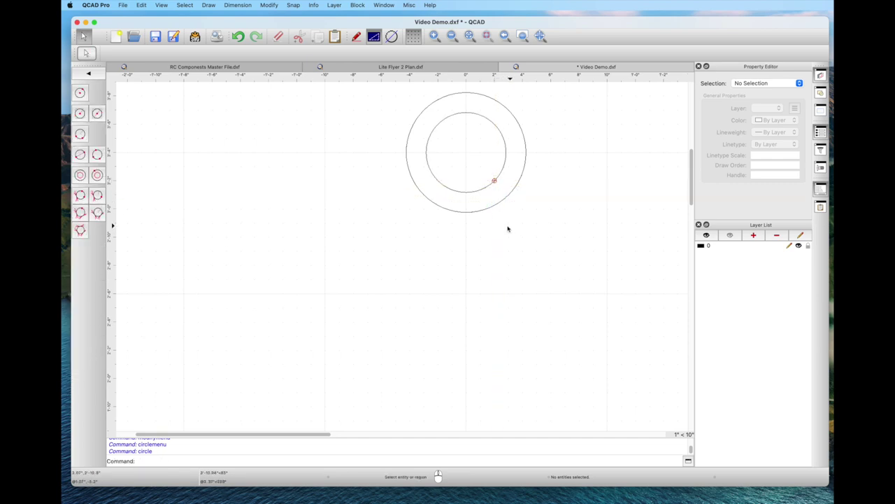
Hatch only the outer circle with a solid fill and undo the fill
scroll(330, 164, up, 4)
scroll(260, 235, right, 5)
scroll(235, 243, up, 2)
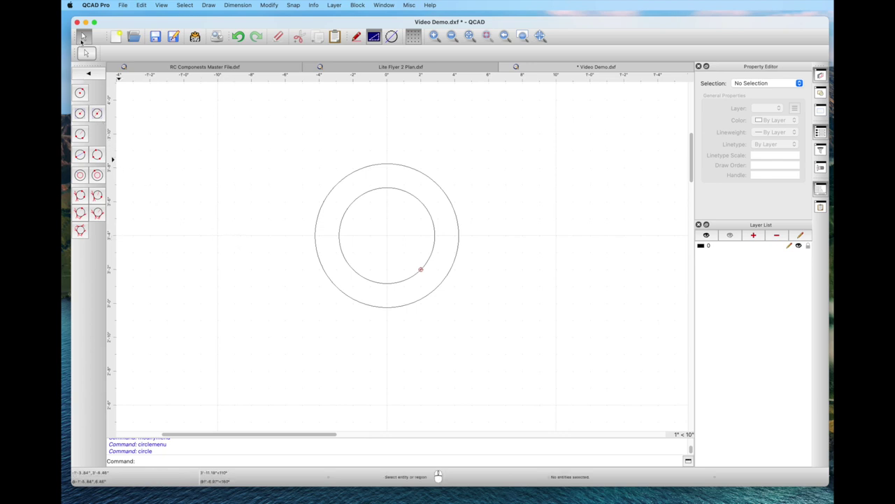
click(88, 74)
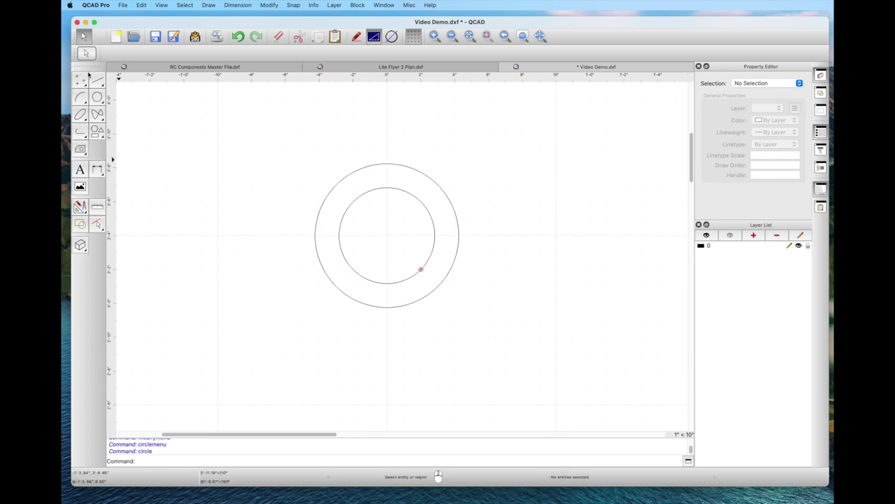
click(80, 151)
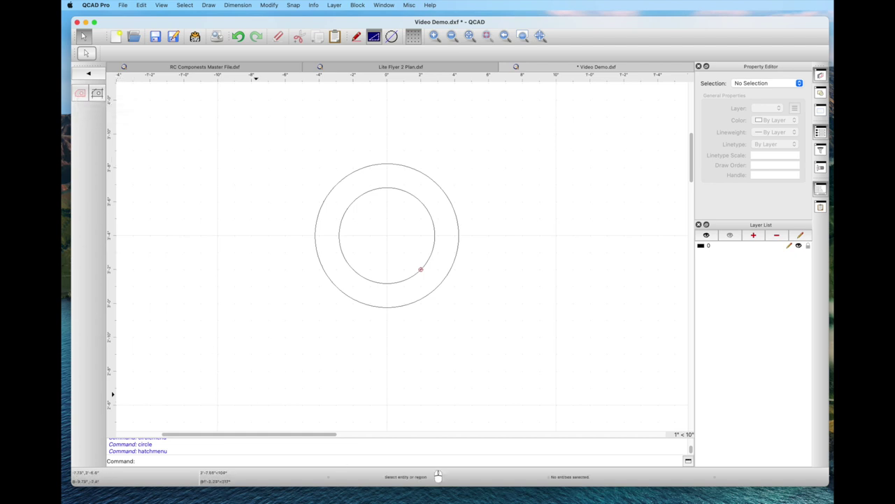
click(315, 234)
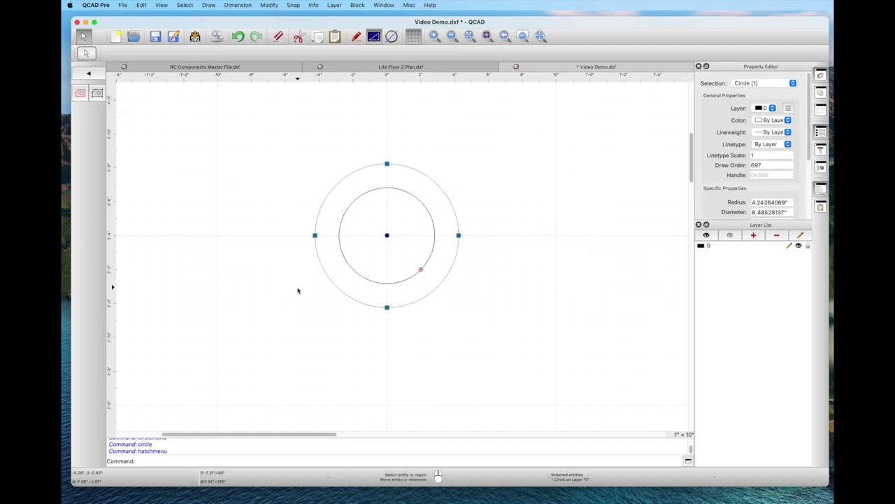
click(80, 96)
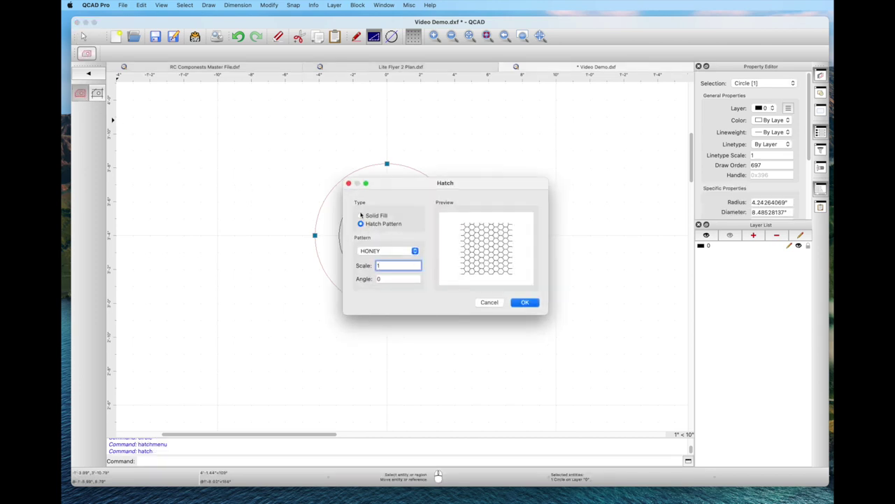
click(360, 216)
click(523, 303)
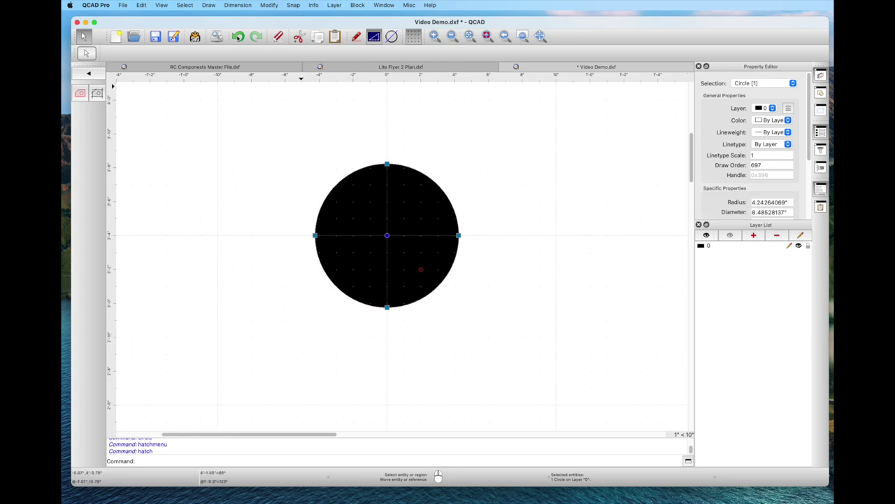
click(238, 37)
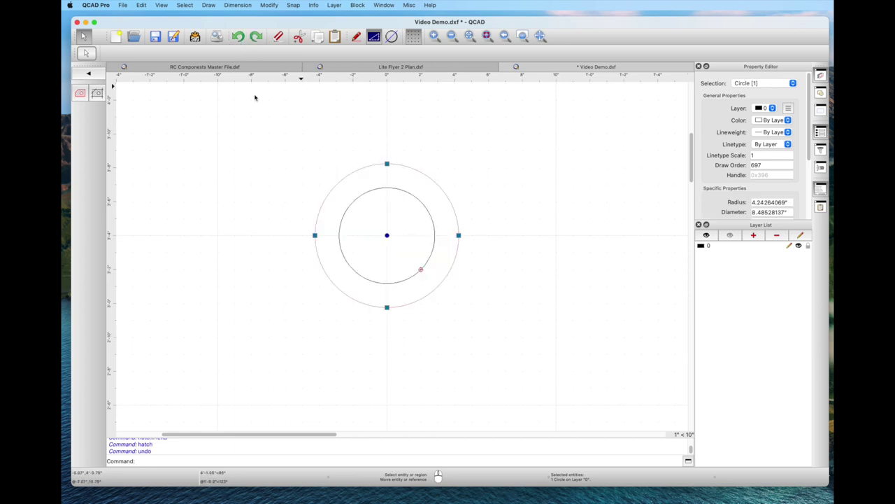
Hatch the ring between the outer and inner circles with a solid fill, then undo the fill
click(339, 235)
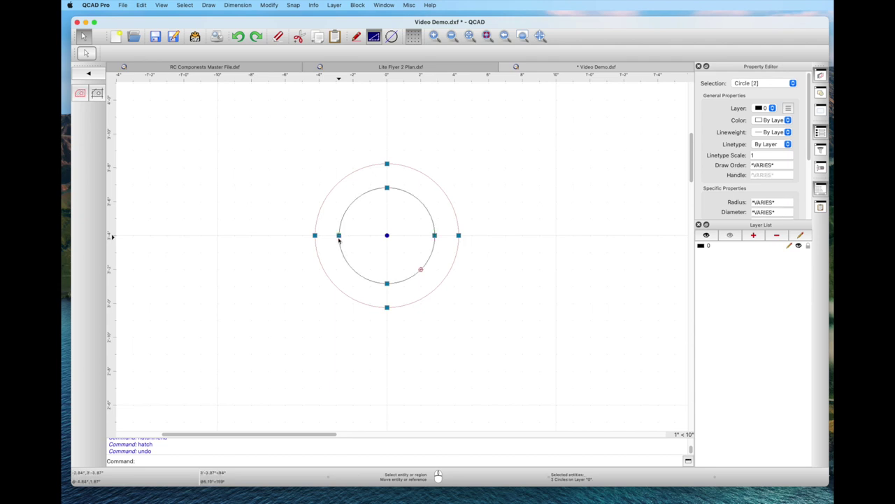
click(83, 97)
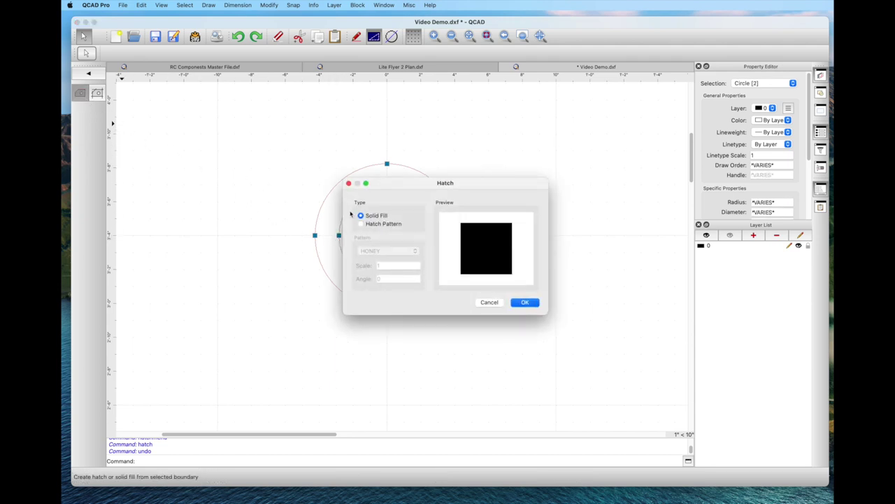
click(523, 304)
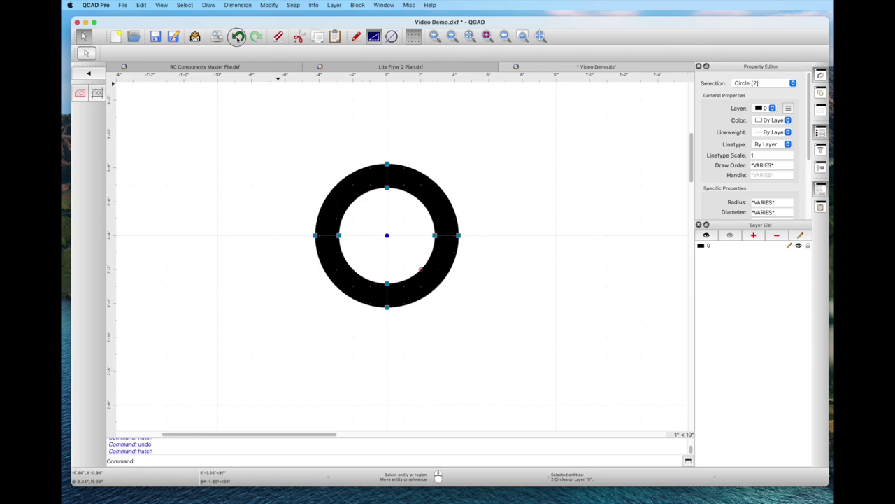
click(238, 36)
Hatch the ring between the two circles with the HONEY pattern at scale 1 and angle 0, then undo it
click(81, 94)
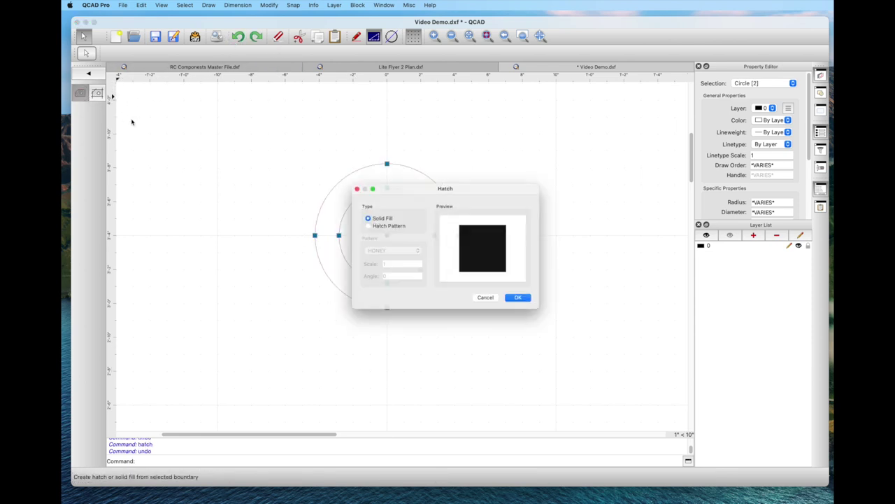
click(361, 224)
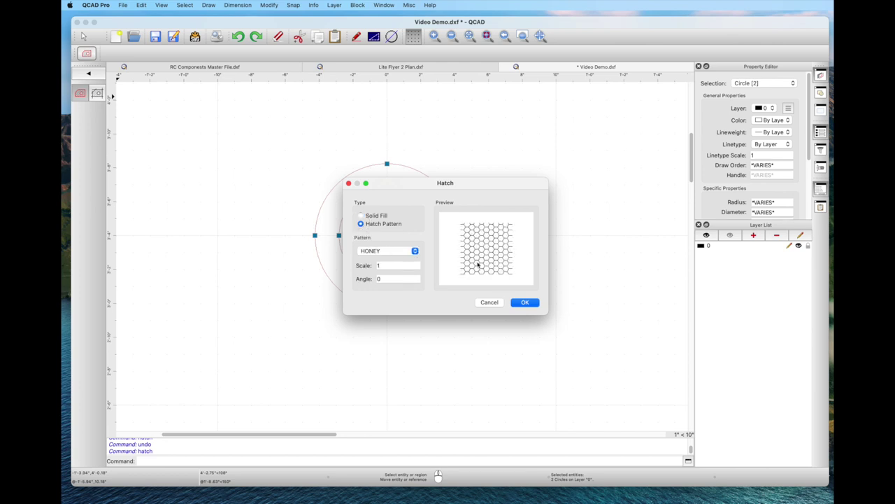
click(415, 251)
click(416, 253)
click(518, 307)
click(272, 315)
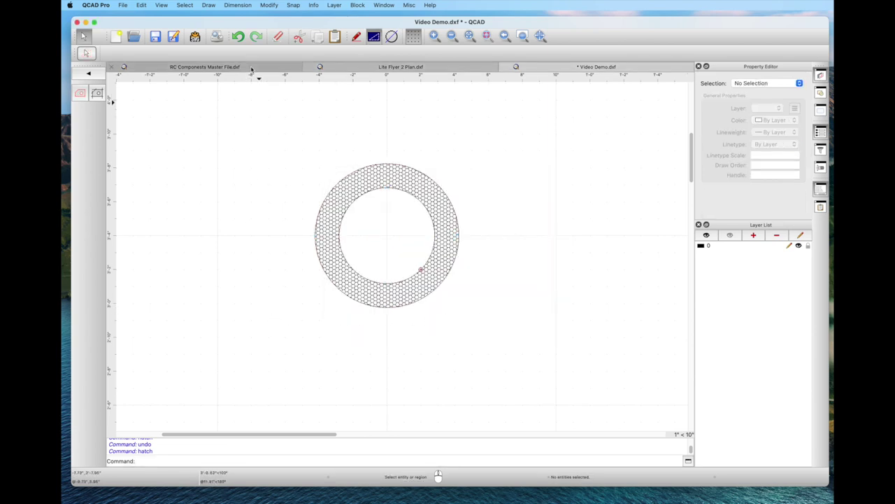
click(238, 36)
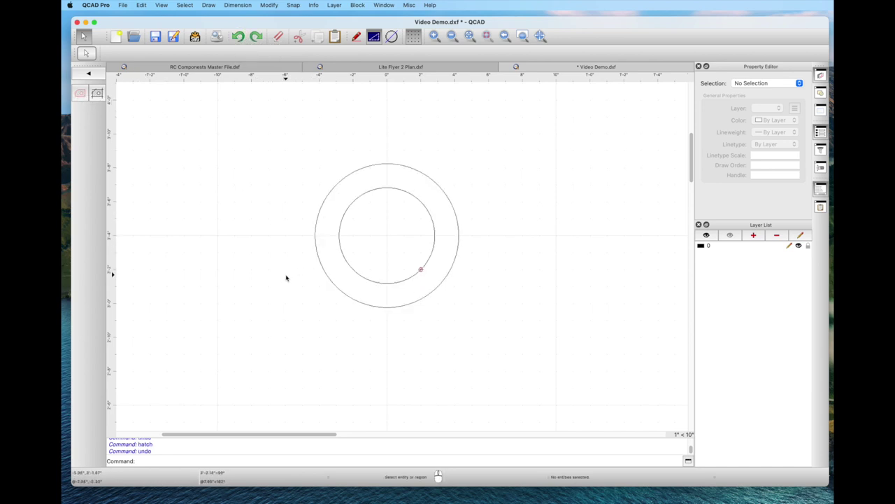
Select both concentric circles and hatch the ring between them with a solid fill
click(318, 253)
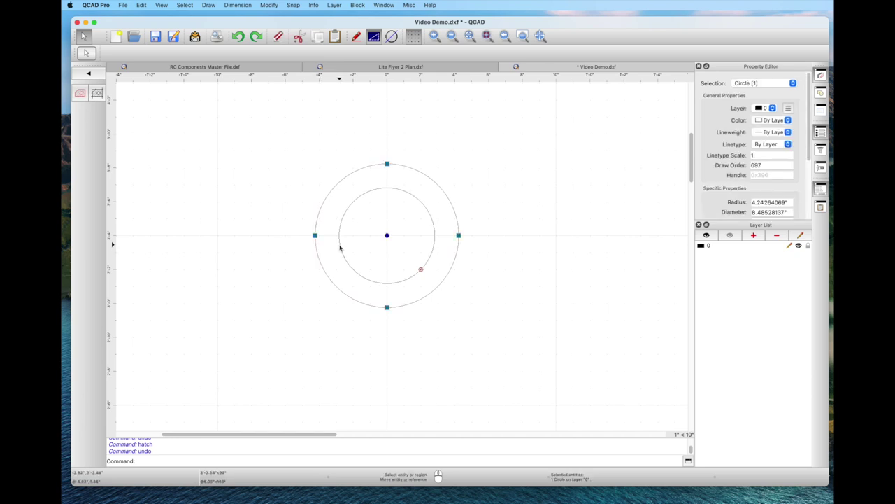
click(340, 247)
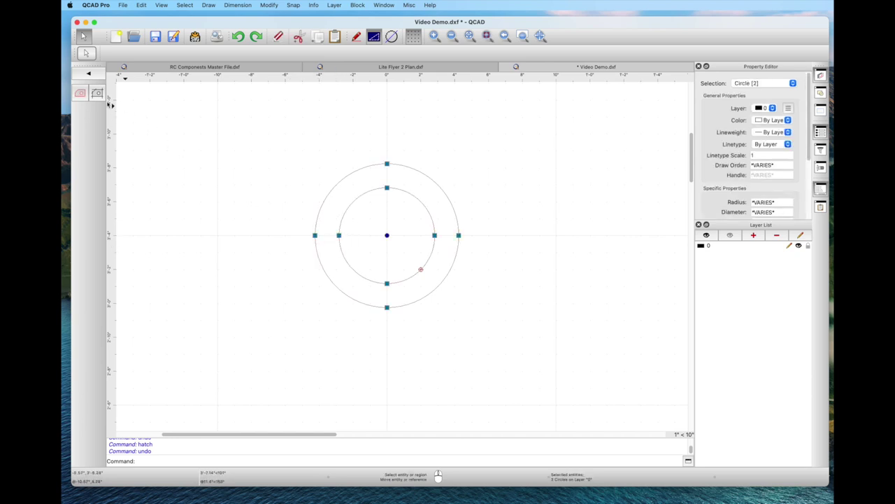
click(82, 94)
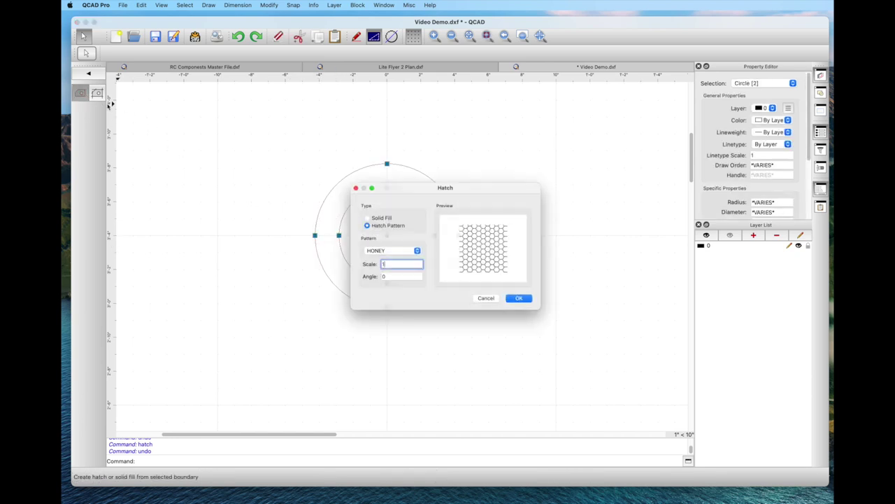
click(361, 216)
click(524, 303)
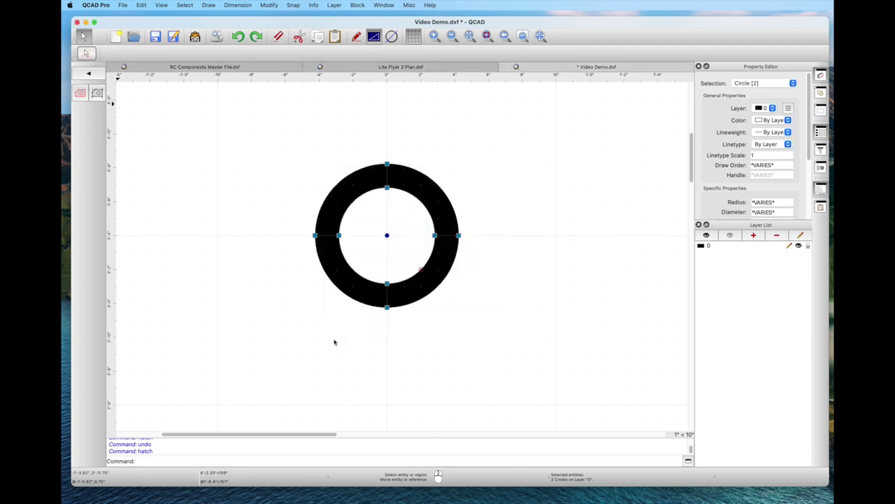
Draw a vertical line segment from the circles' centre up to the top of the inner circle
scroll(288, 271, up, 2)
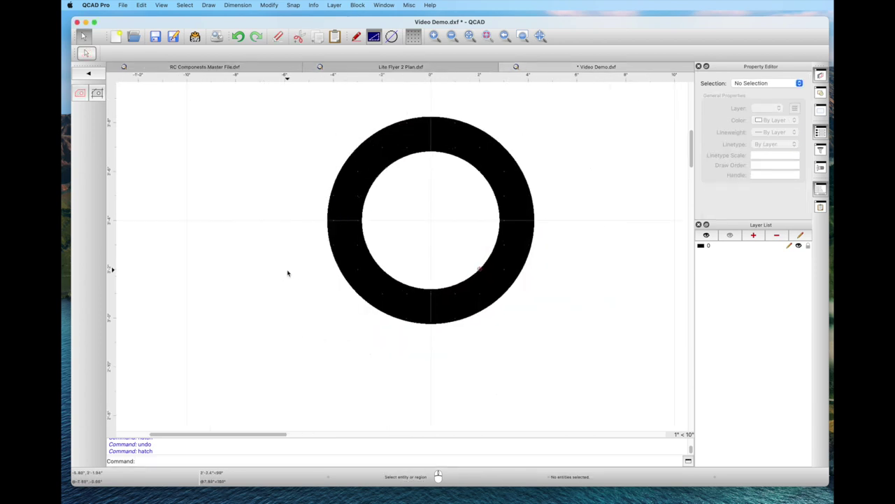
click(84, 36)
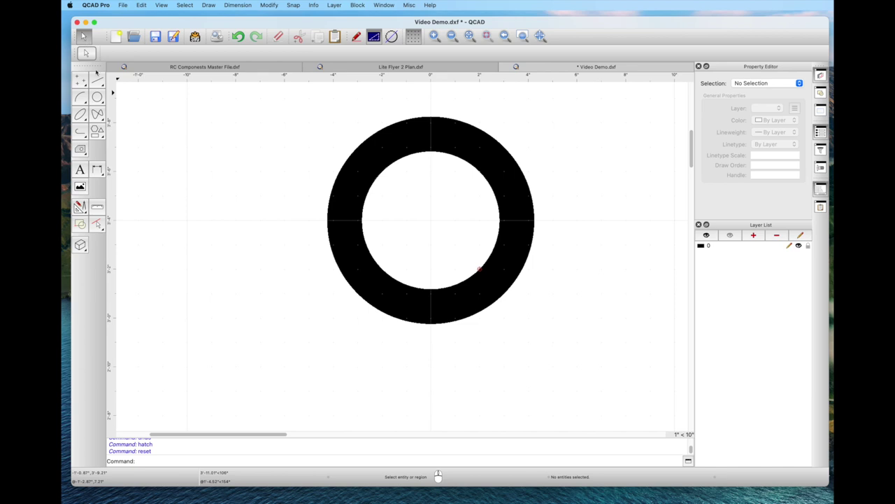
click(99, 82)
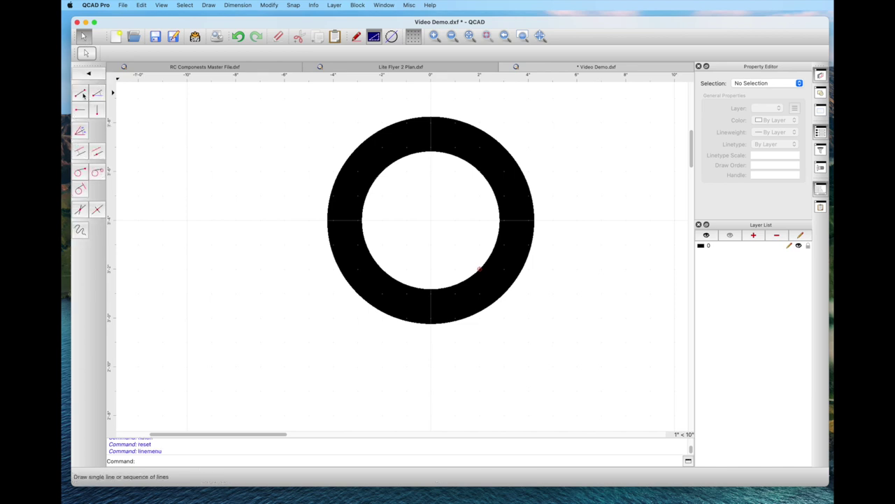
click(83, 95)
click(109, 54)
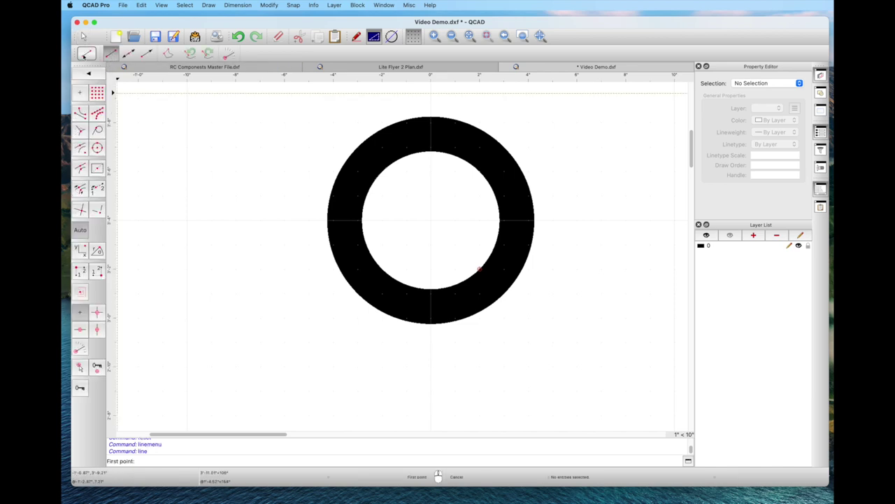
click(431, 221)
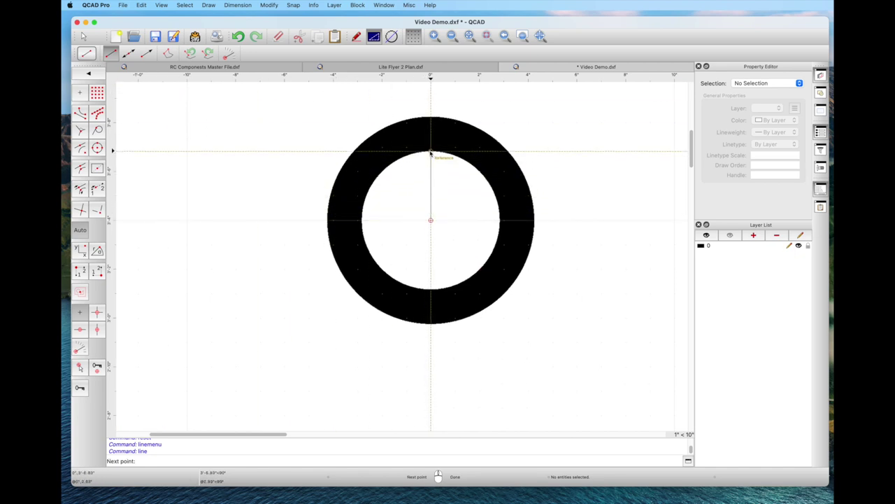
click(430, 151)
right_click(431, 150)
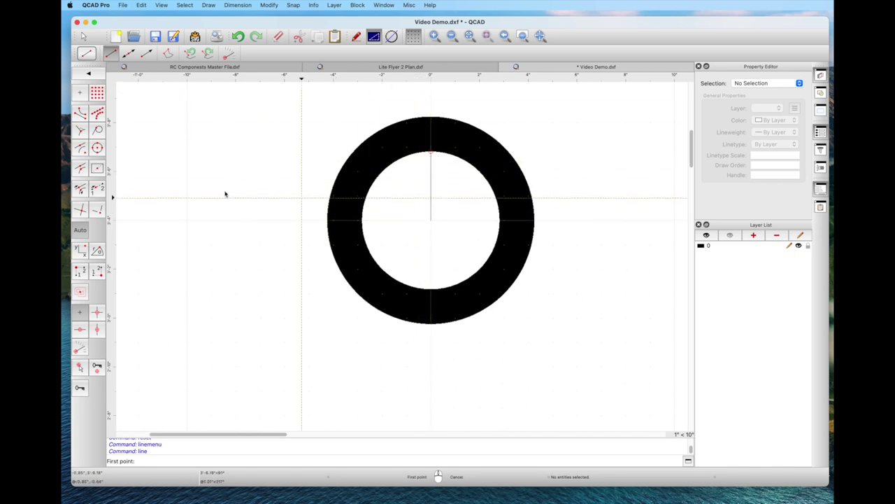
click(88, 74)
click(84, 36)
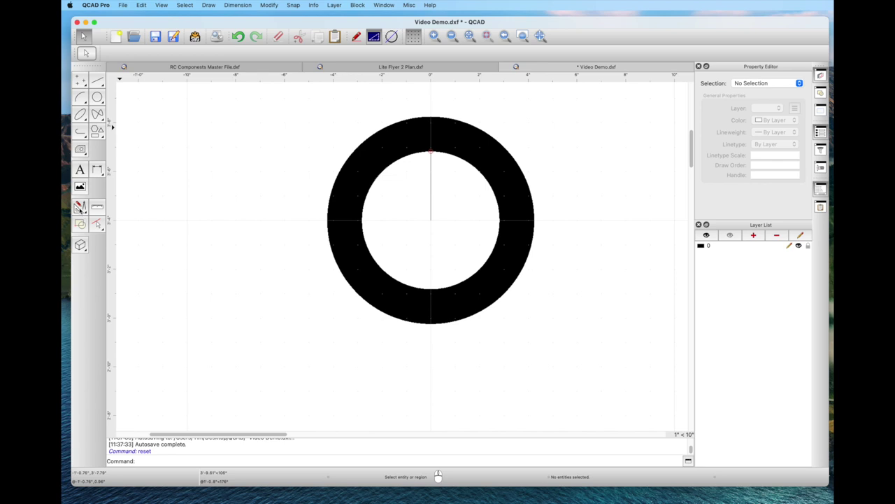
Rotate the vertical line about the circles' centre, making 12 multiple copies at an angle of 30 degrees
click(80, 206)
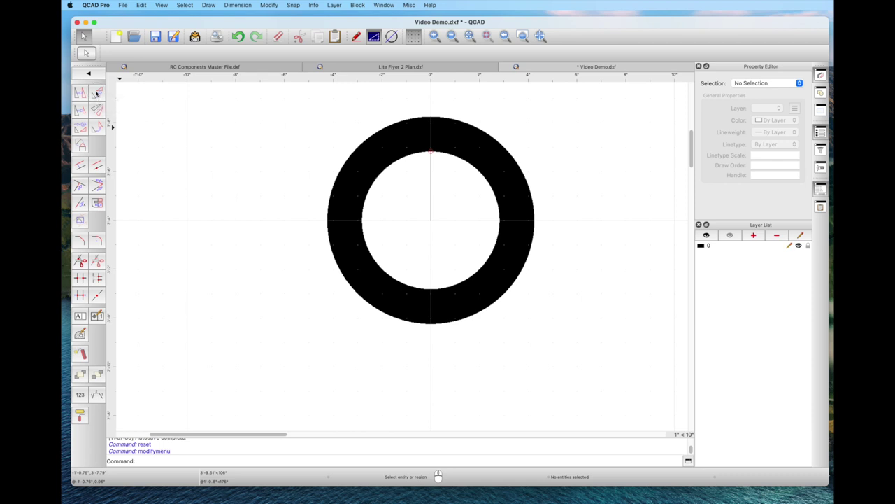
click(431, 186)
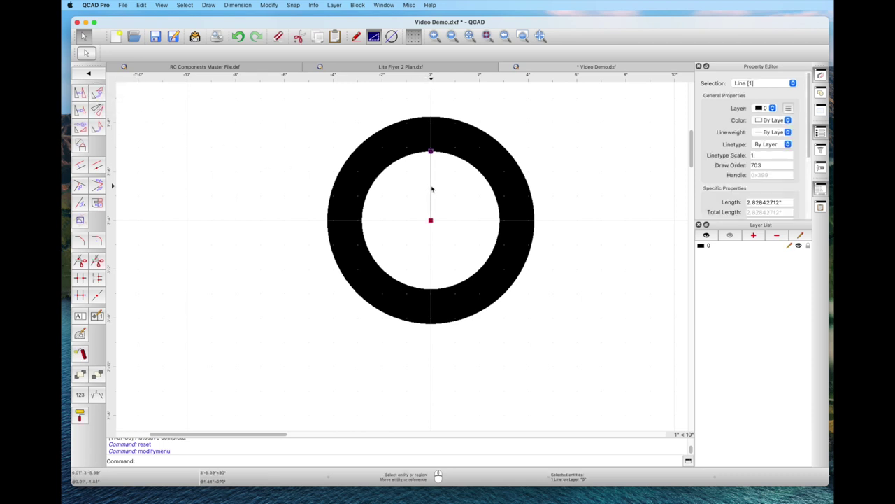
click(96, 93)
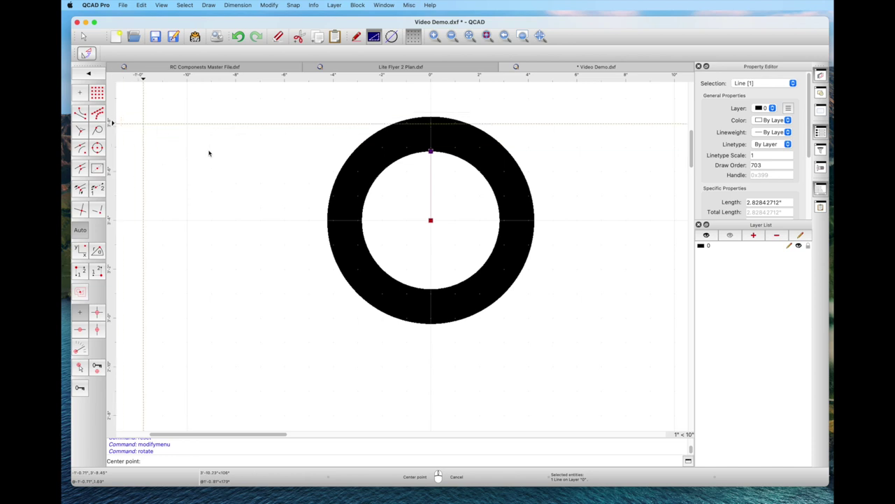
click(431, 222)
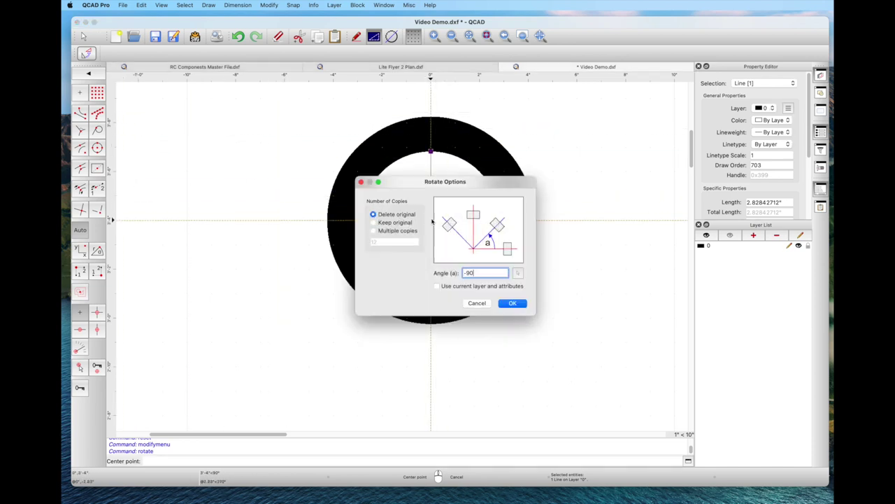
click(373, 230)
drag(481, 277, 445, 274)
text(30)
click(511, 303)
key(Escape)
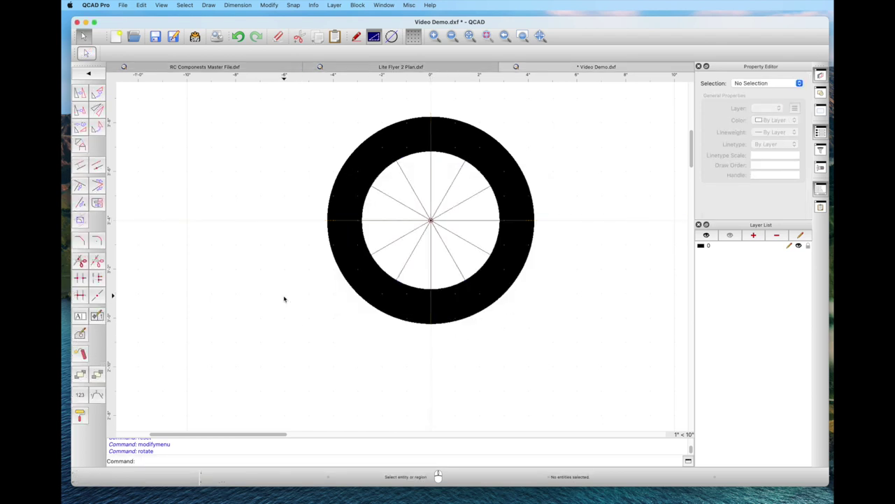
Draw a small hub circle with a radius of about 0.22" centred where the spoke lines meet
scroll(427, 255, up, 3)
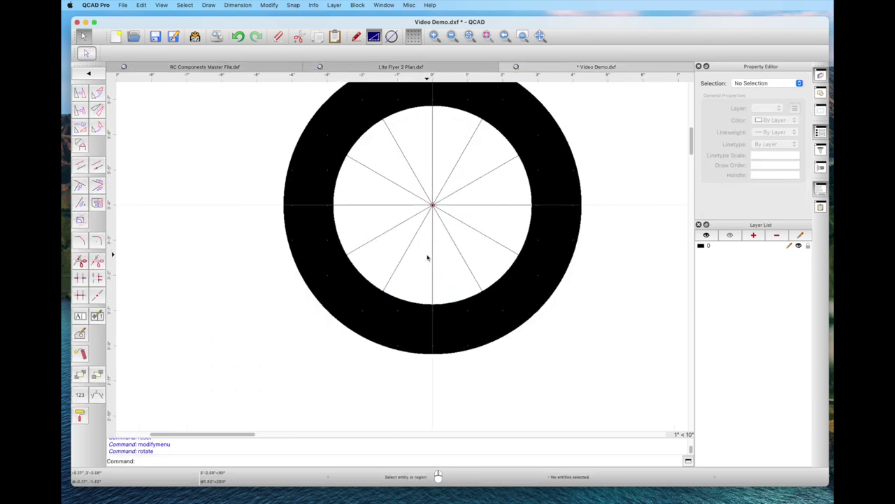
scroll(430, 203, up, 3)
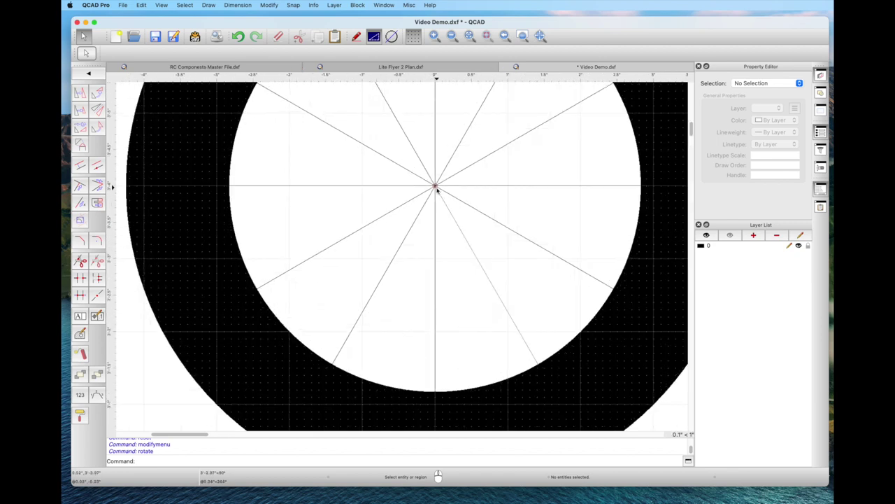
scroll(425, 230, up, 3)
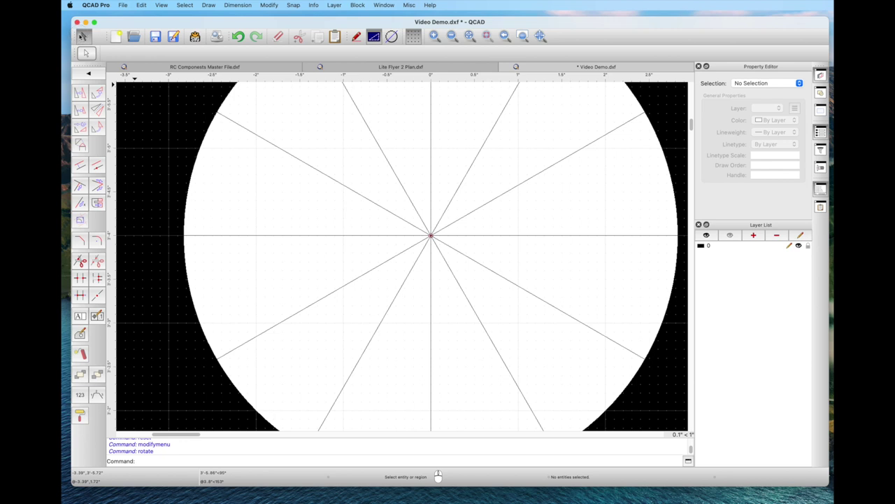
click(96, 93)
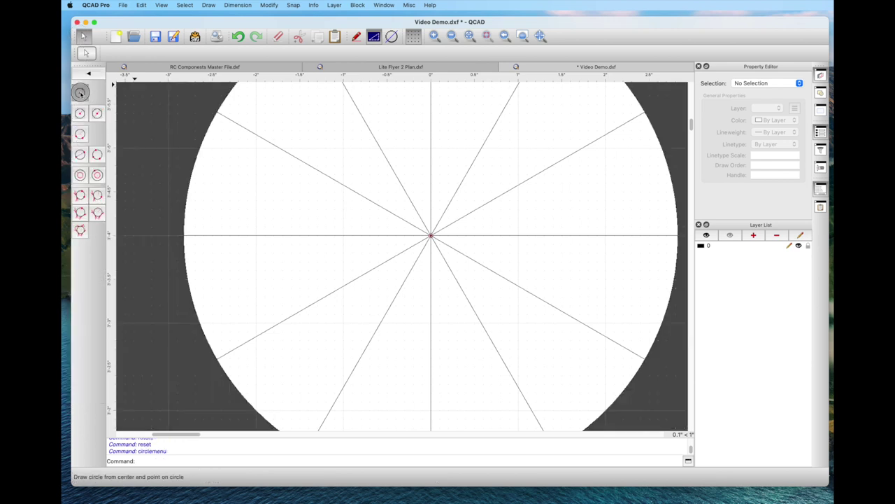
click(81, 93)
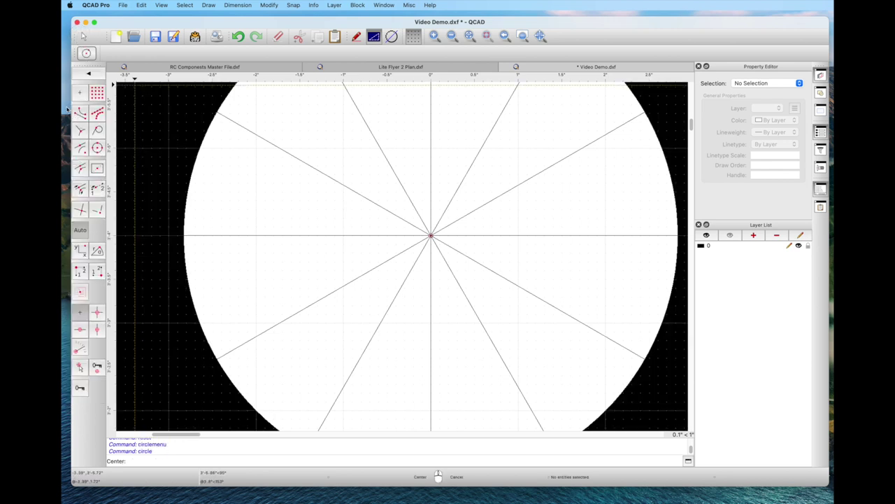
click(431, 236)
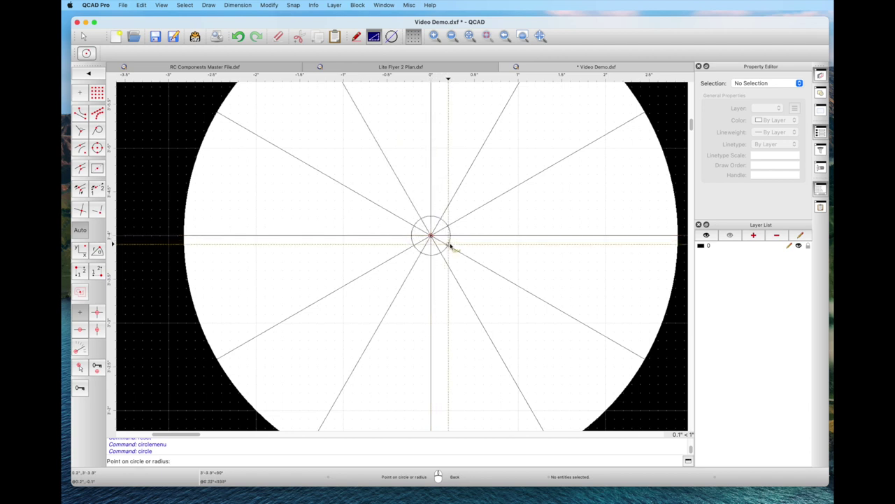
click(448, 244)
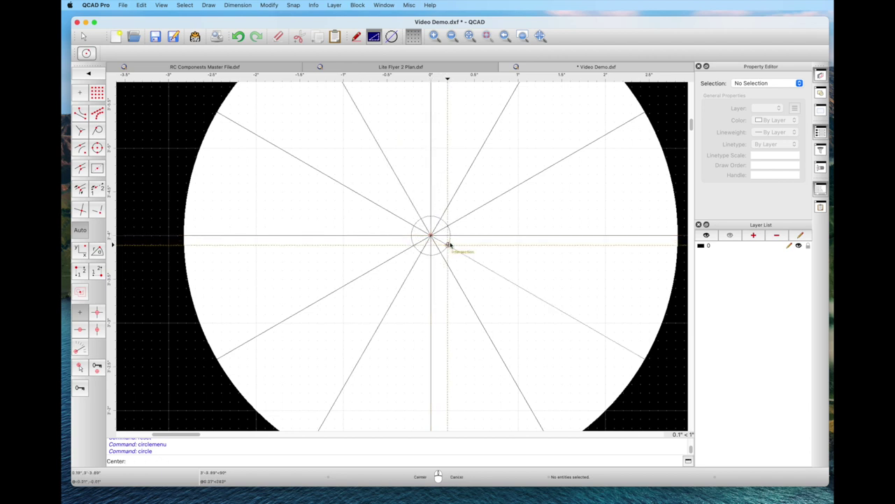
right_click(448, 244)
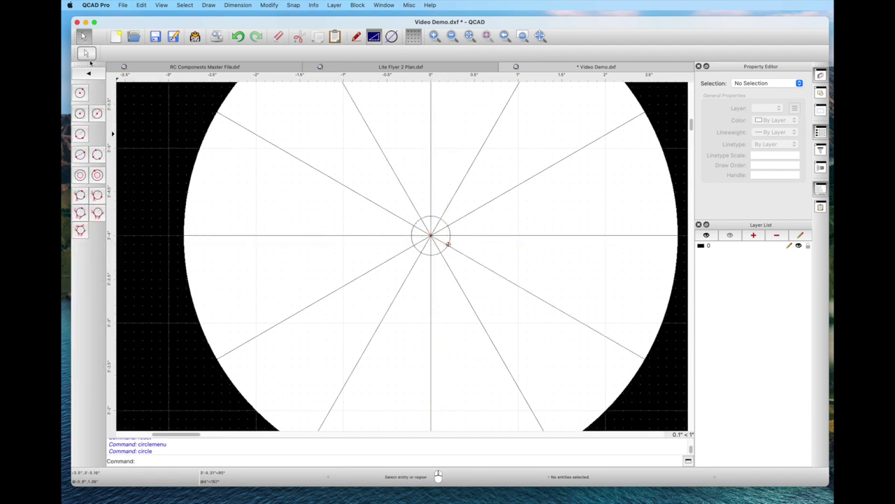
click(88, 74)
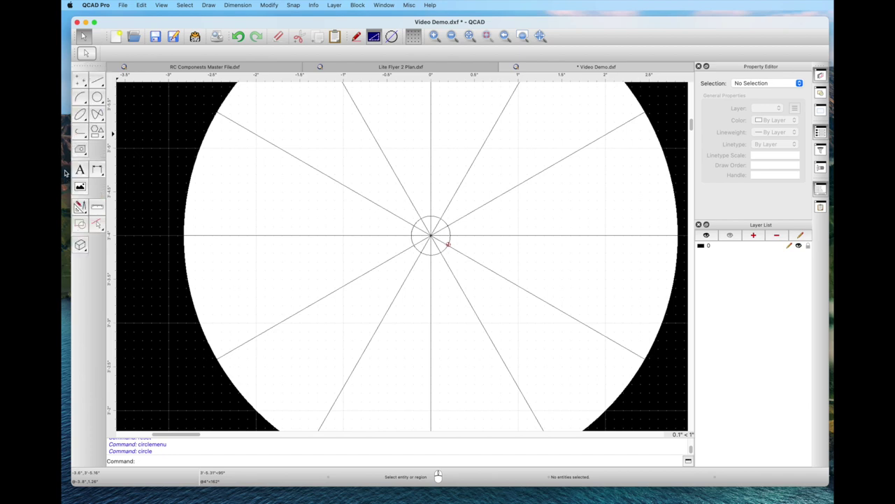
Break out and remove the segments of all twelve spokes that lie inside the small hub circle
scroll(306, 244, up, 1)
scroll(306, 245, down, 5)
scroll(304, 244, up, 5)
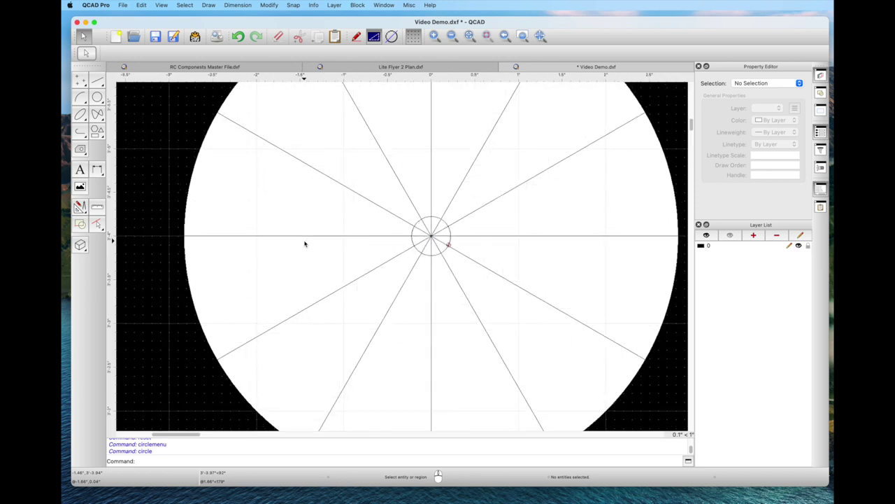
click(79, 205)
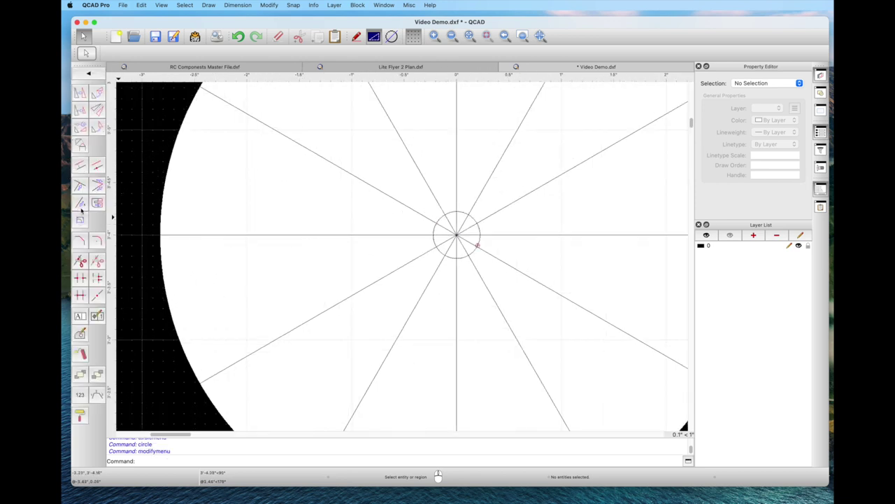
click(80, 279)
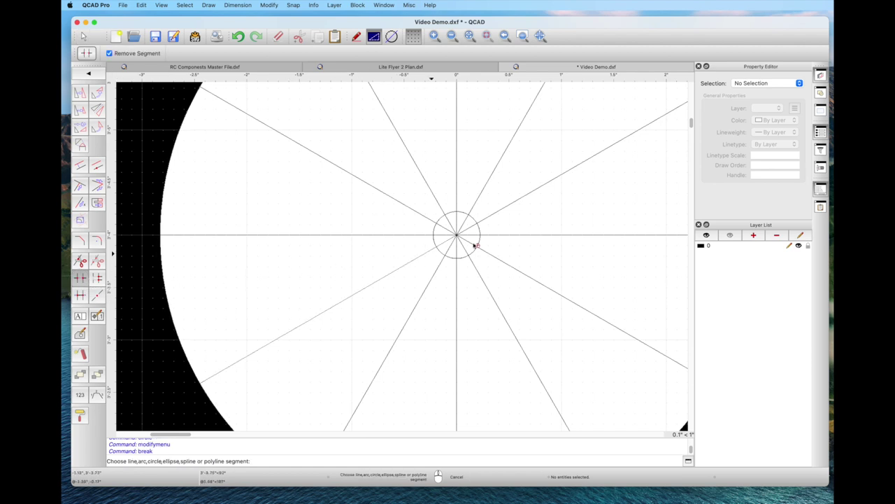
scroll(453, 243, up, 4)
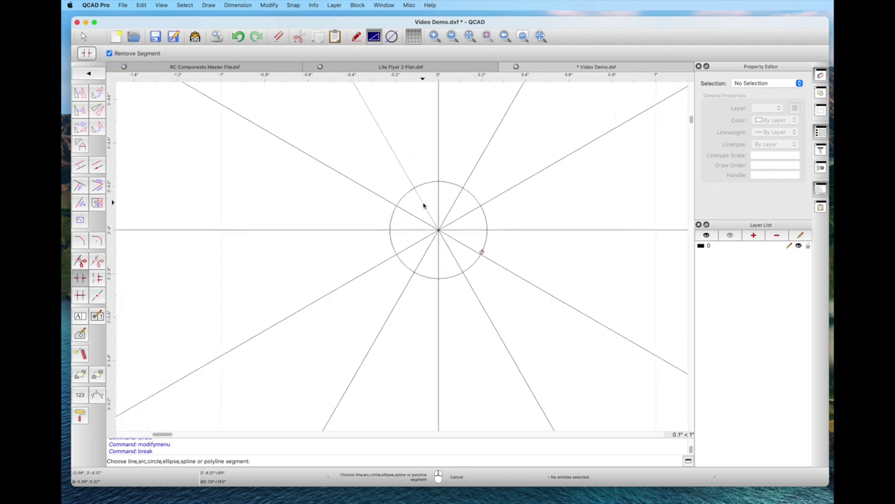
click(424, 205)
click(436, 201)
click(450, 209)
click(464, 216)
click(466, 230)
click(466, 245)
click(453, 259)
click(440, 259)
click(422, 259)
click(410, 246)
click(408, 231)
click(409, 221)
Select the complete spoked wheel with its hatched tyre and hub, and delete it from the drawing
scroll(365, 228, down, 2)
scroll(364, 228, down, 4)
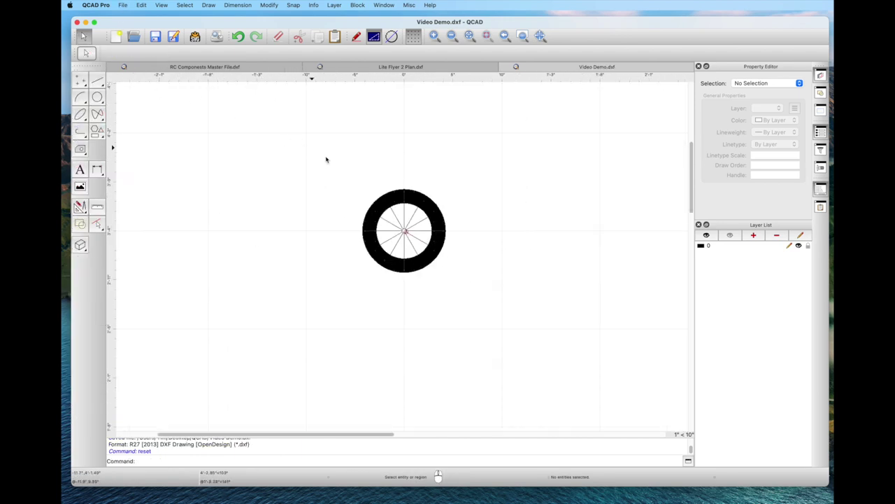
drag(326, 157, 480, 312)
key(Delete)
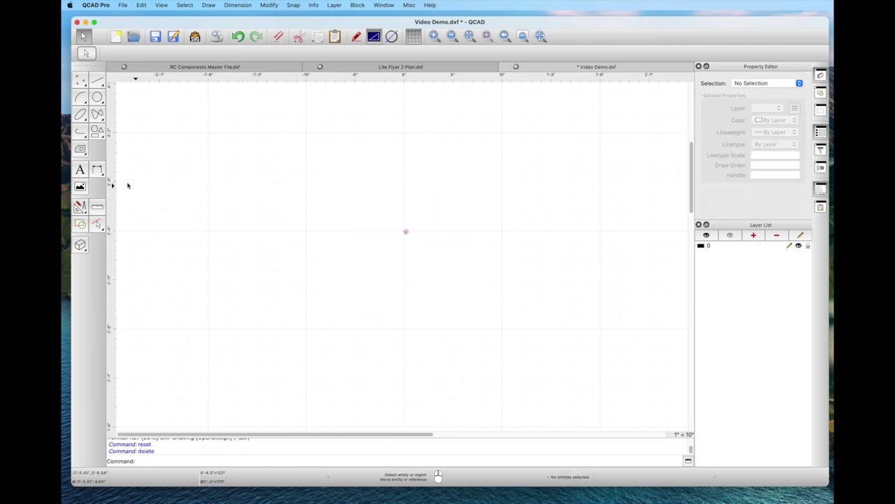
Start a new text entry, replace its old contents with "Test Text" and set the second word's height to 0.5
click(80, 170)
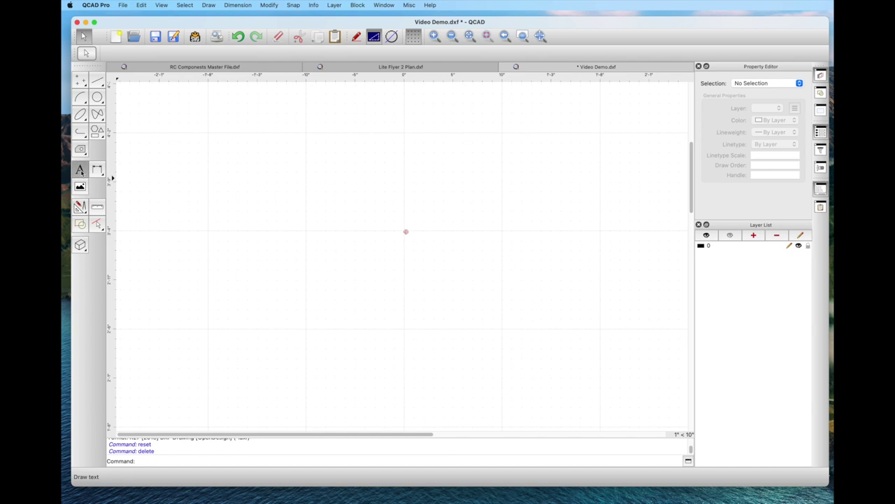
drag(478, 181, 364, 174)
key(BackSpace)
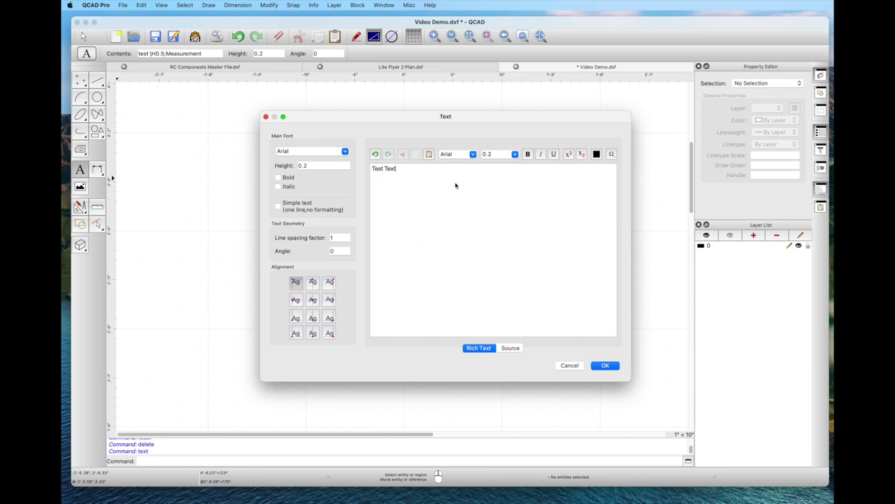
click(514, 154)
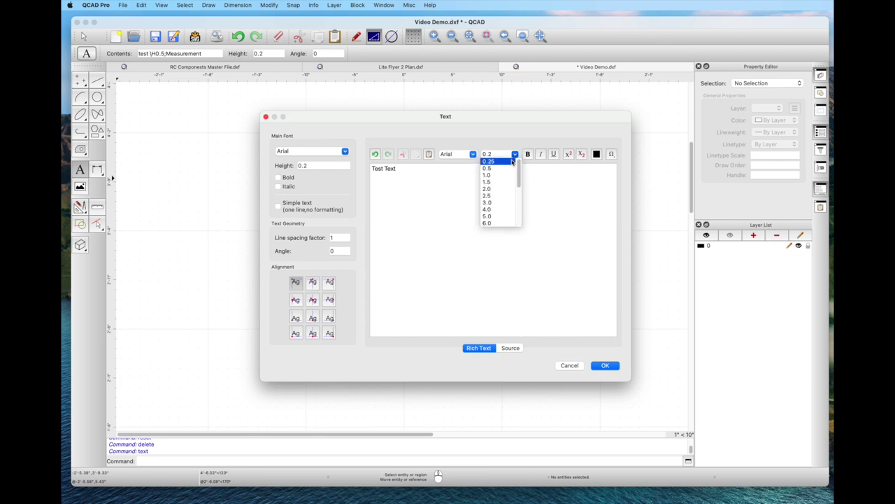
click(498, 168)
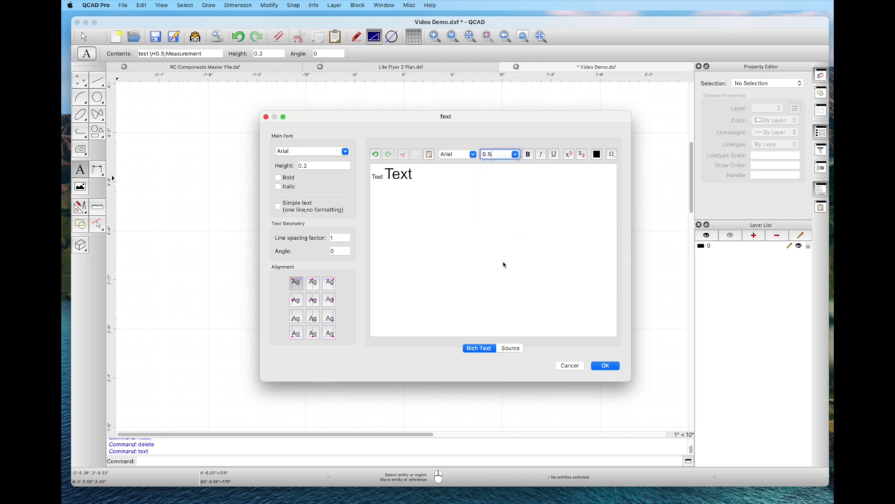
Replace the small first word by retyping "Test" at the same 0.5 height as the second word
click(372, 177)
key(Delete)
key(Delete)
key(Delete)
key(Delete)
text(Test)
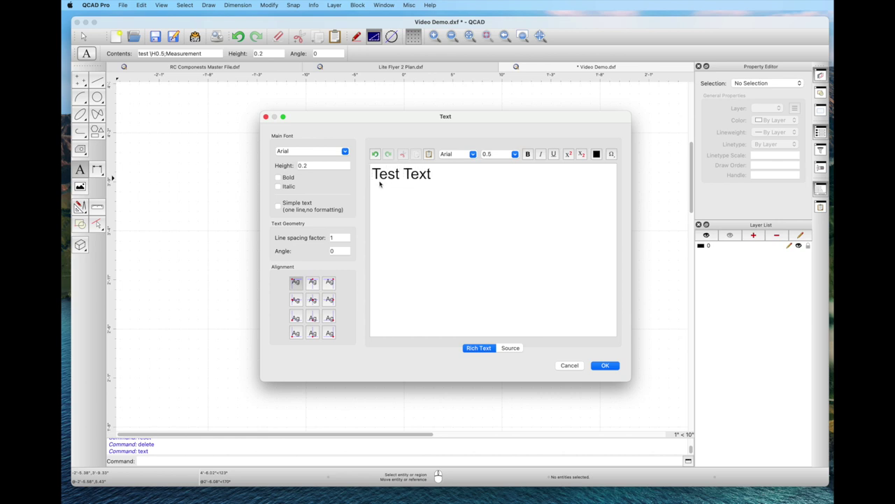
Accept the text and place one copy of it near where the wheel's centre was, ending the text command
click(605, 366)
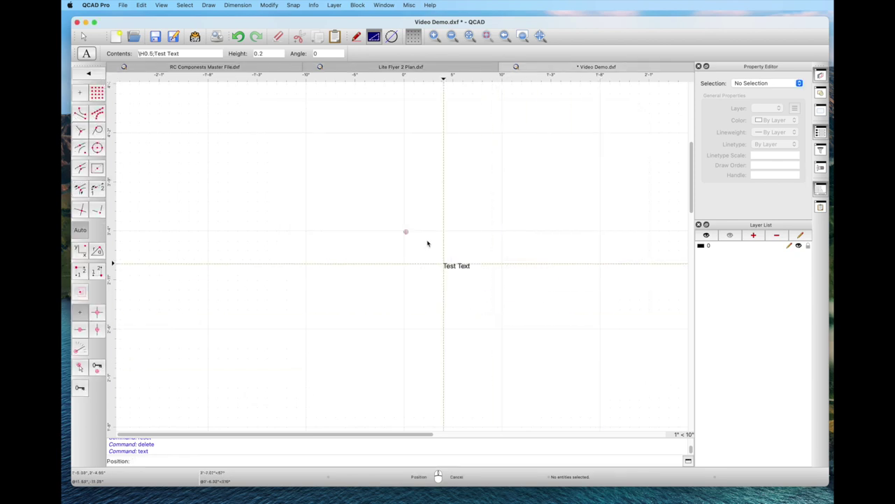
click(432, 232)
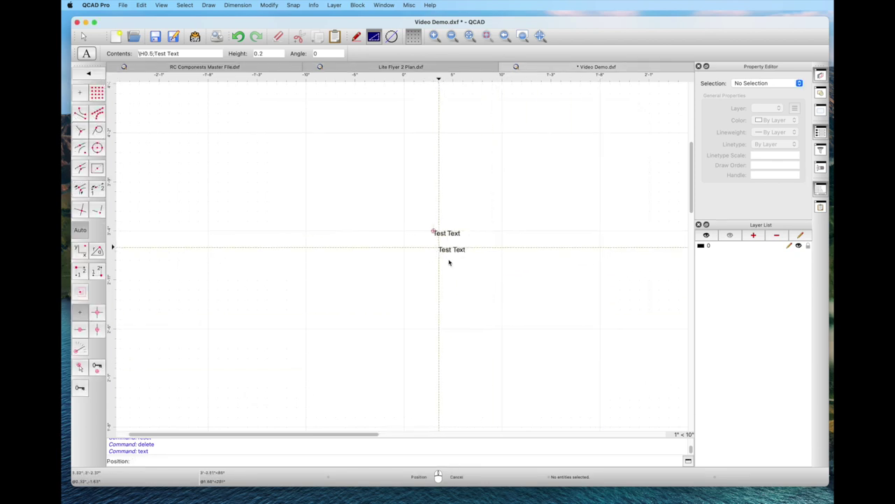
key(Escape)
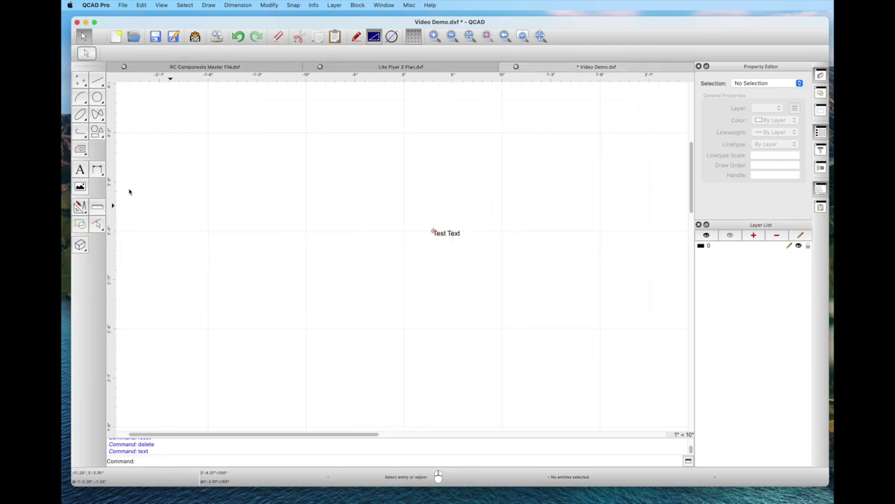
Delete the placed test text from the drawing
key(Delete)
key(z)
key(a)
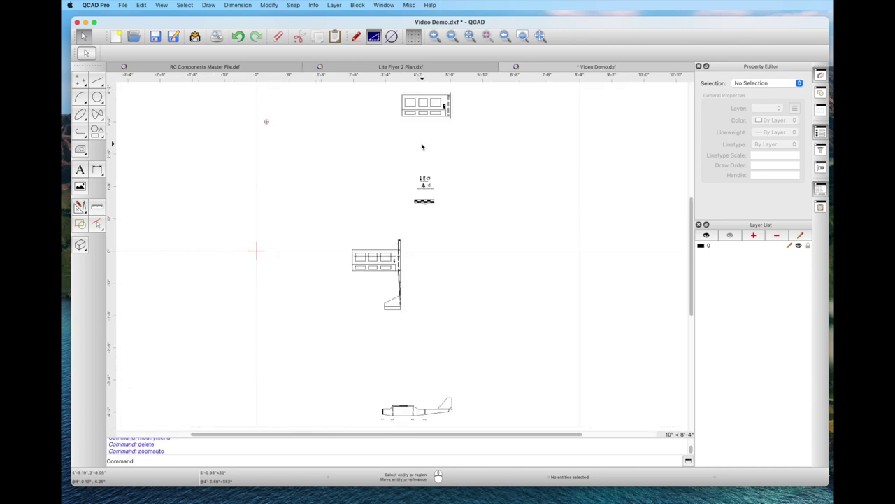
Select the upper edge line of the separate half-wing plan to check its properties, and deselect it
scroll(421, 144, up, 6)
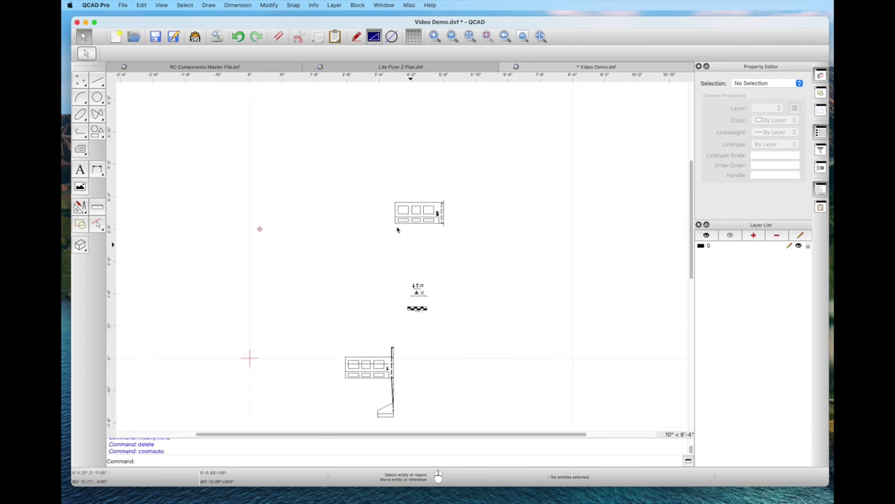
scroll(470, 252, up, 3)
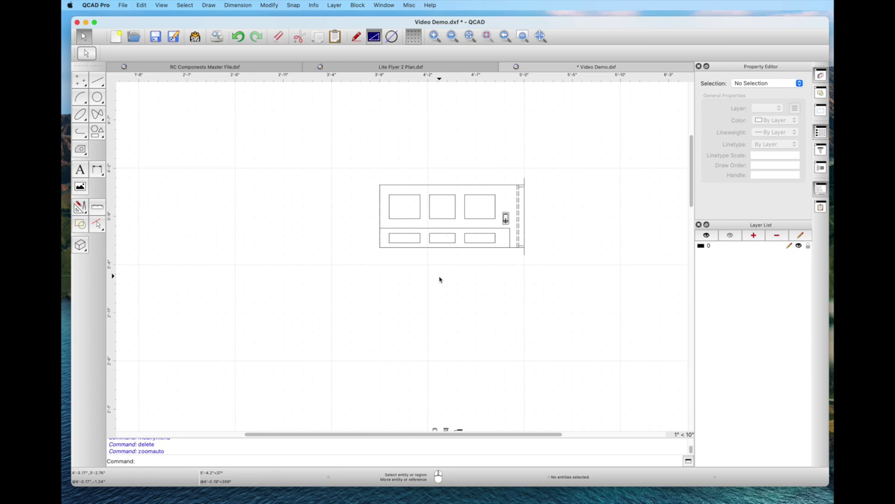
scroll(405, 282, up, 4)
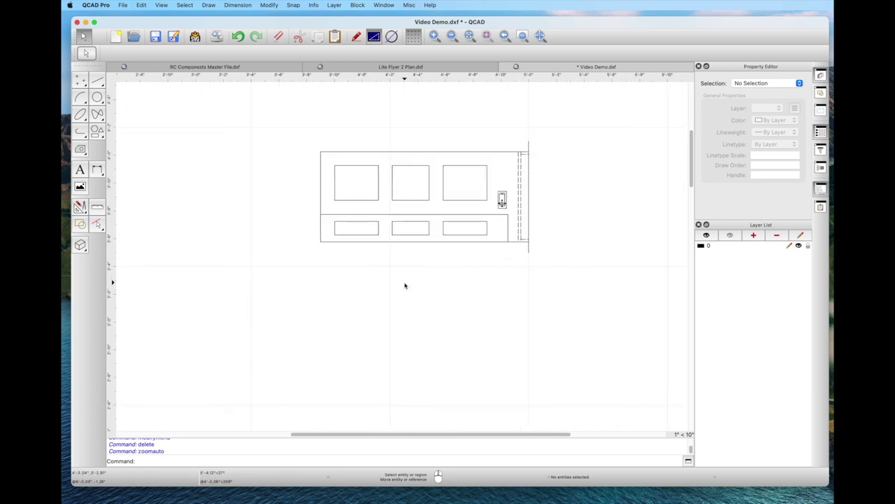
click(377, 152)
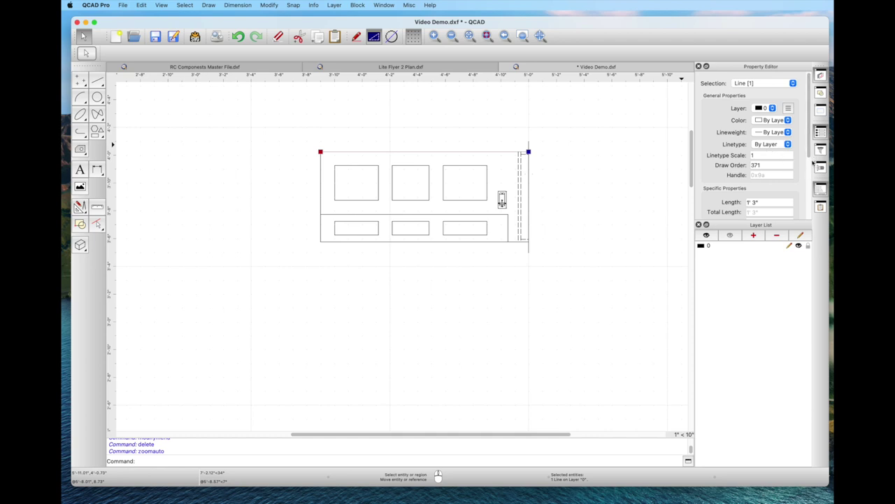
click(398, 315)
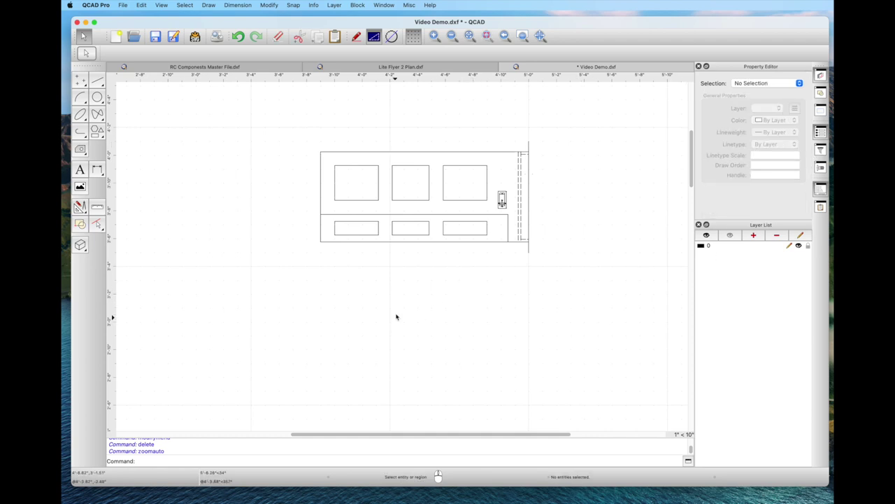
mouse_move(393, 321)
middle_down()
mouse_move(352, 328)
mouse_move(276, 319)
mouse_move(271, 329)
middle_up()
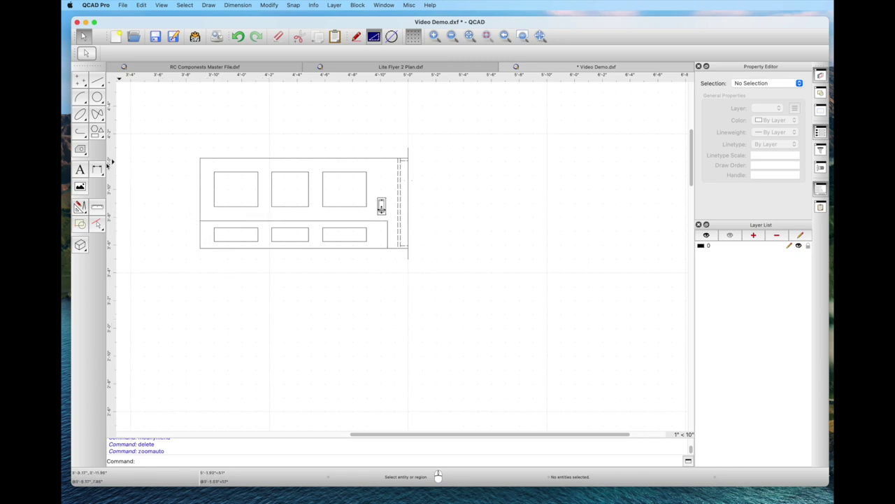
Mirror the entire half-wing plan about its vertical centre line, keeping the original, to form the full wing
click(80, 205)
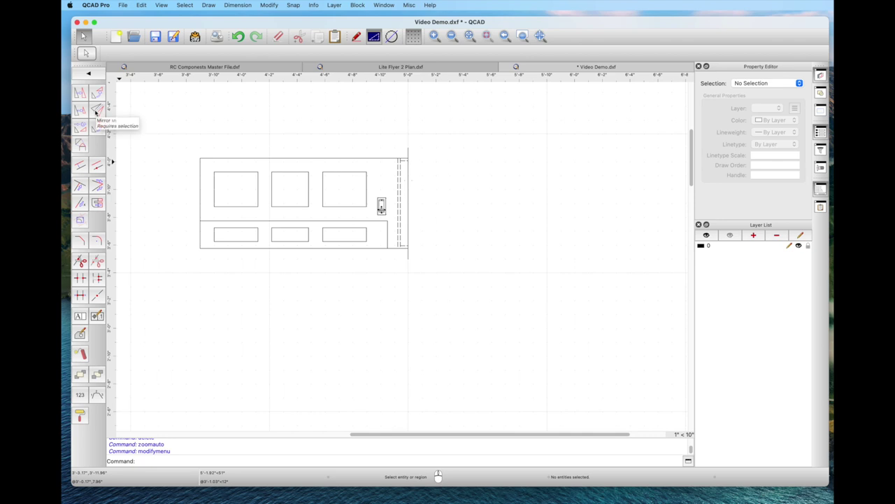
click(167, 125)
mouse_move(167, 126)
mouse_down()
mouse_move(439, 275)
mouse_move(475, 319)
mouse_up()
click(475, 318)
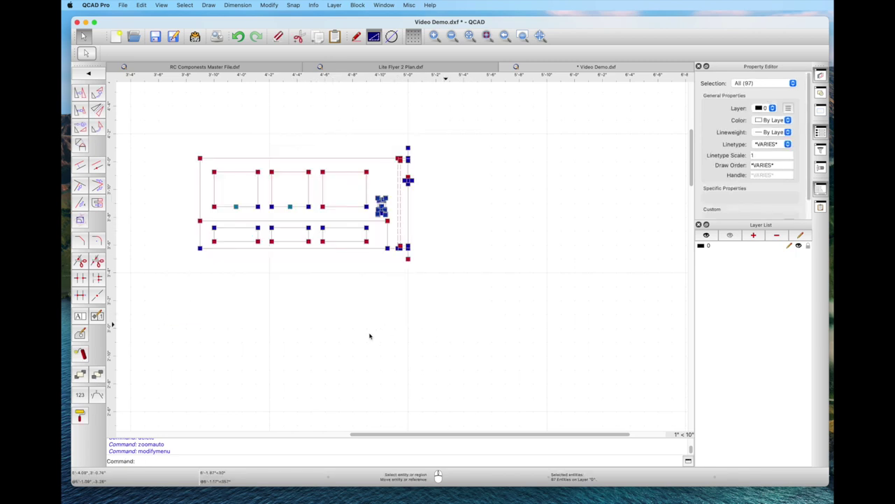
click(97, 110)
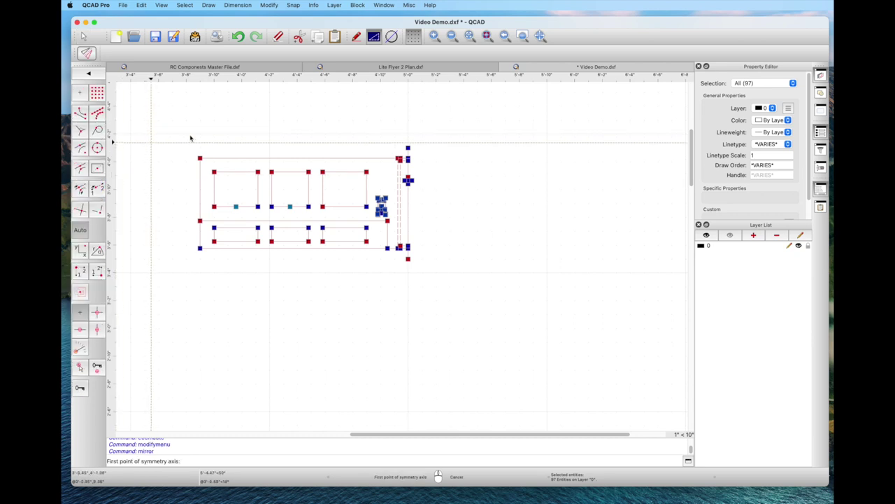
click(407, 149)
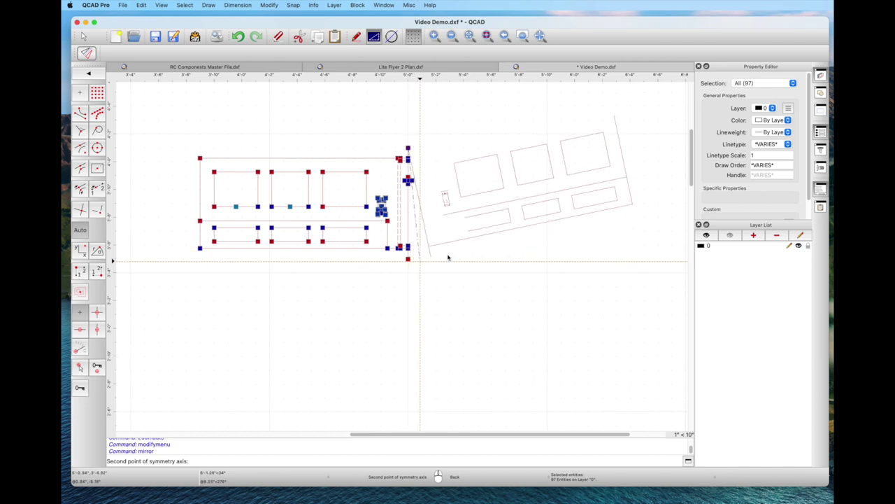
click(408, 259)
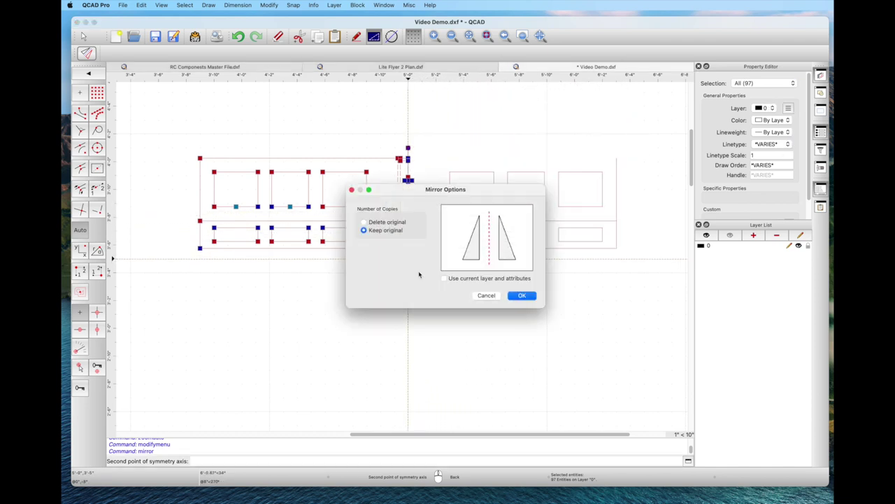
click(514, 297)
click(488, 329)
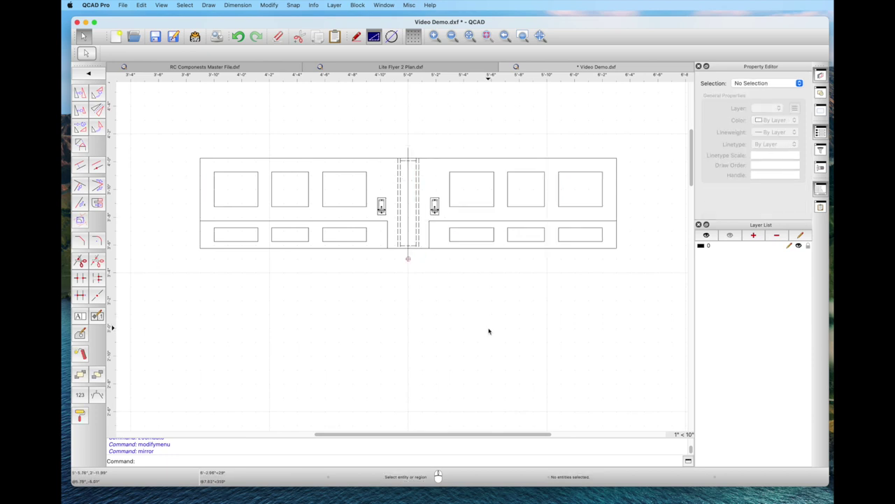
Mirror the half airplane top view about an axis from the fuselage centre line's nose end to the tail end, keeping the original
scroll(488, 337, down, 2)
middle_drag(408, 392, 383, 101)
mouse_move(366, 361)
middle_down()
mouse_move(394, 238)
mouse_move(489, 138)
mouse_move(551, 105)
mouse_move(548, 78)
middle_up()
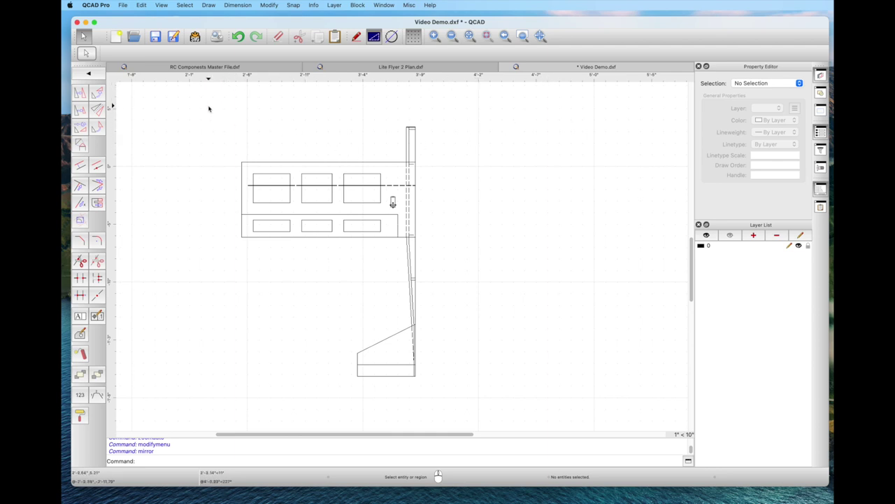
drag(208, 109, 269, 135)
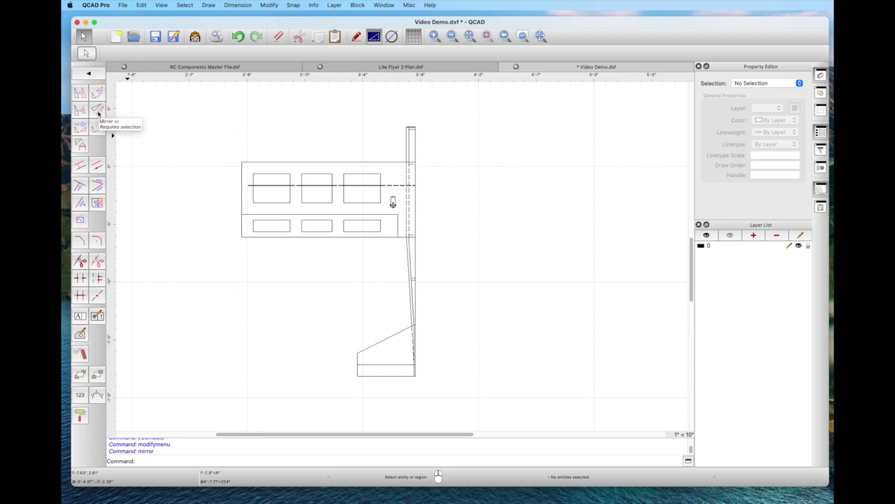
mouse_move(201, 108)
mouse_down()
mouse_move(394, 266)
mouse_move(492, 364)
mouse_move(501, 399)
mouse_move(478, 404)
mouse_up()
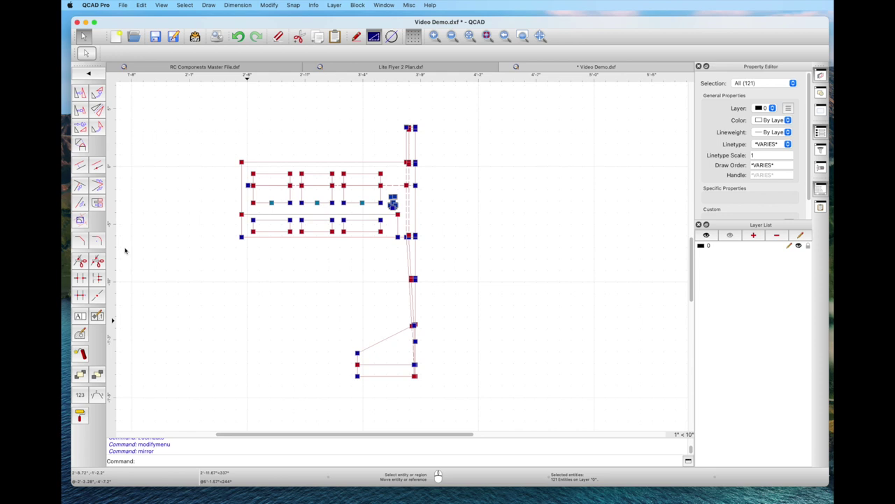
click(98, 110)
click(415, 128)
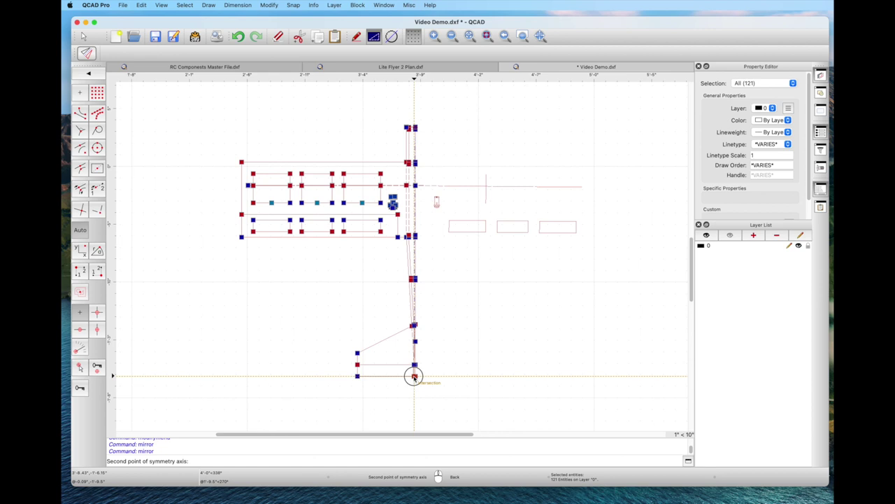
click(414, 376)
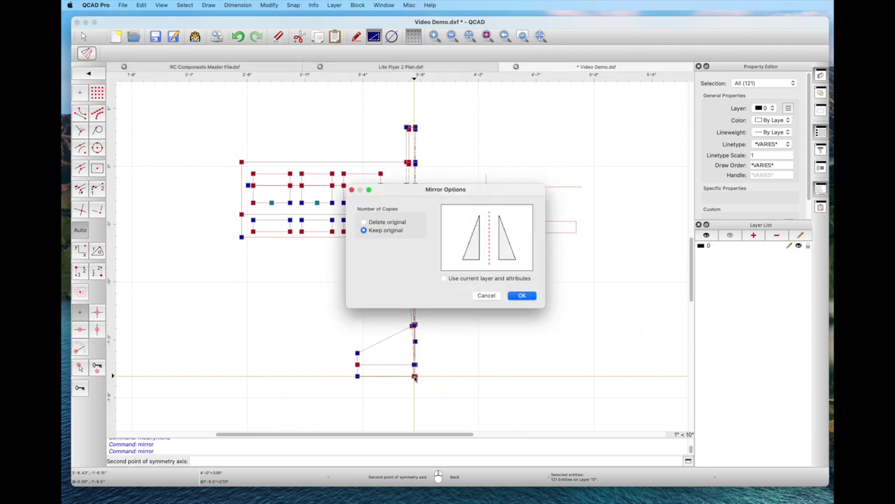
click(522, 296)
key(Escape)
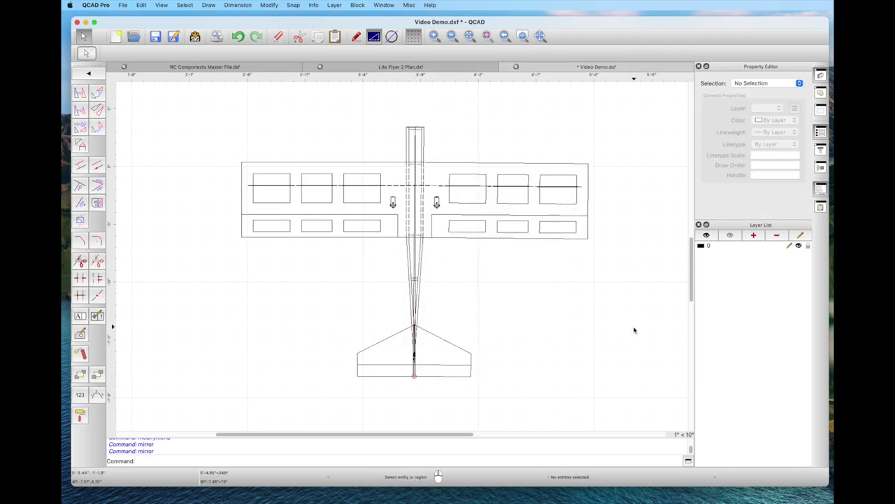
scroll(630, 325, down, 5)
scroll(598, 265, down, 1)
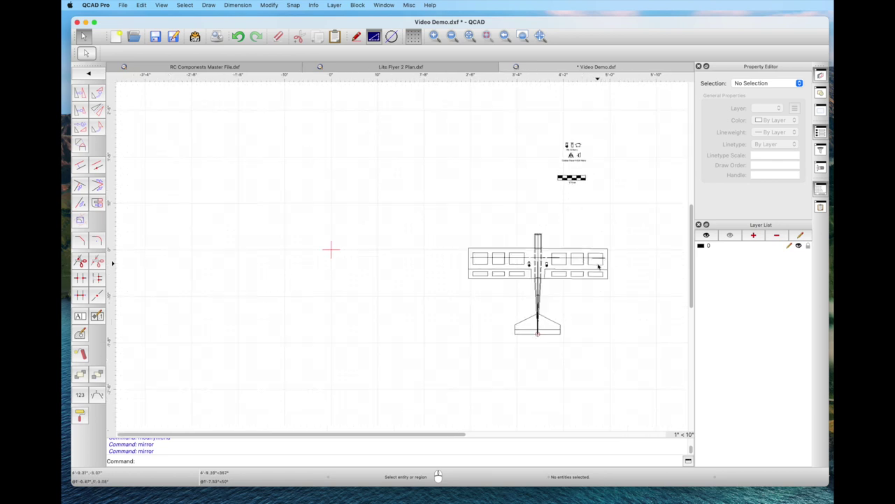
mouse_move(418, 196)
middle_down()
mouse_move(409, 176)
mouse_move(264, 190)
mouse_move(317, 190)
middle_up()
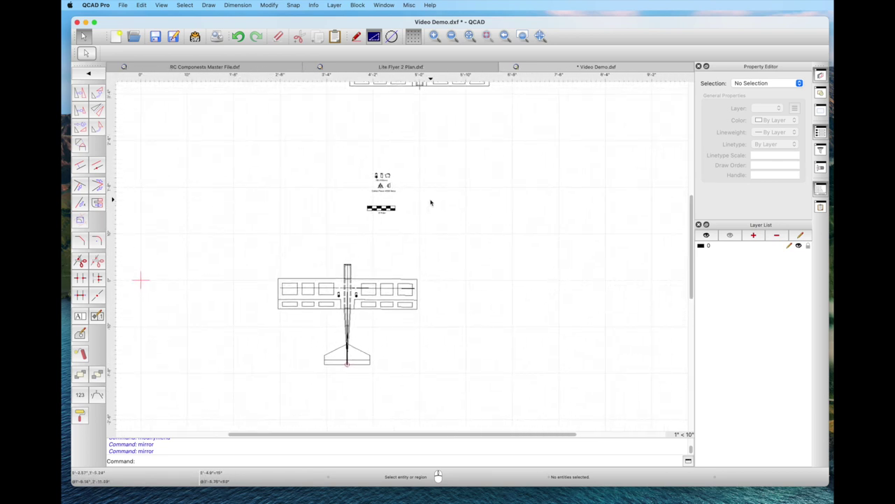
Copy the front view of the Golden Power A1504 motor, leaving out its side view and label
scroll(430, 202, up, 3)
scroll(325, 186, up, 3)
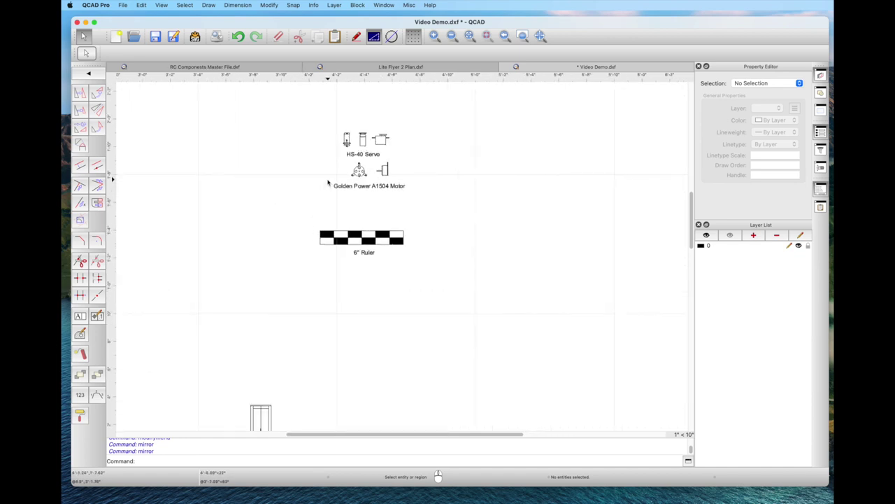
scroll(328, 182, up, 3)
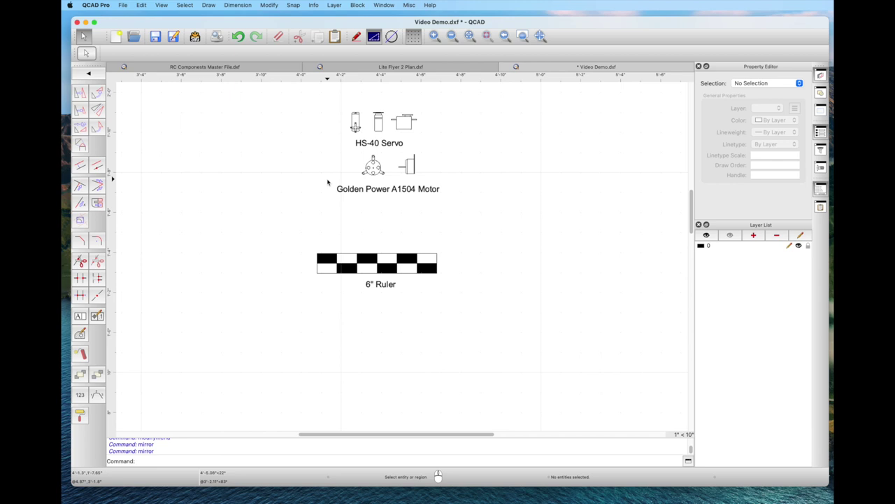
drag(320, 182, 318, 208)
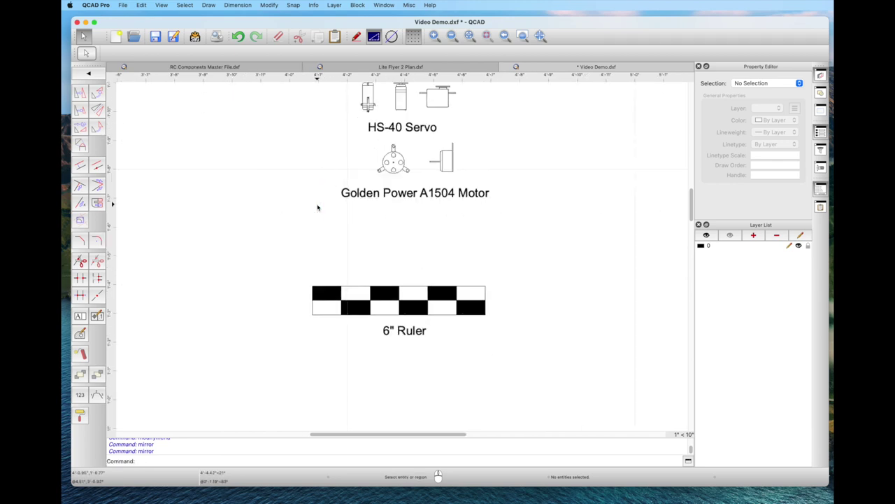
middle_drag(314, 221, 304, 242)
drag(327, 191, 387, 233)
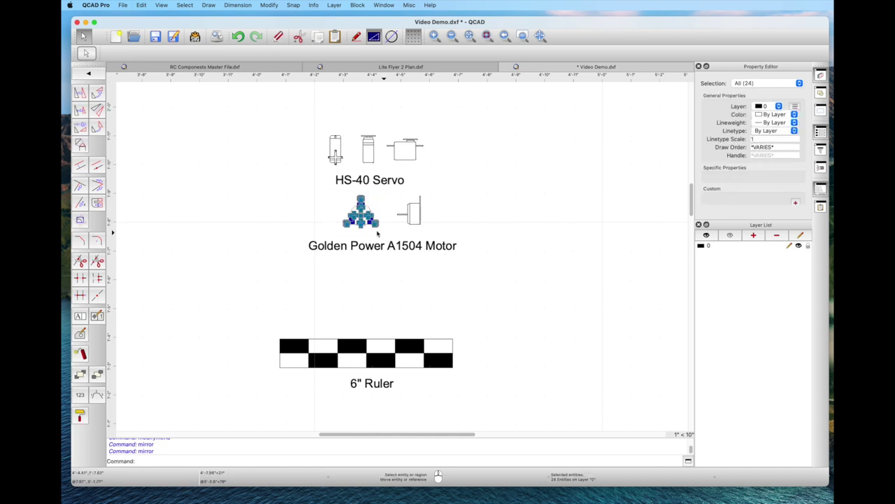
click(141, 5)
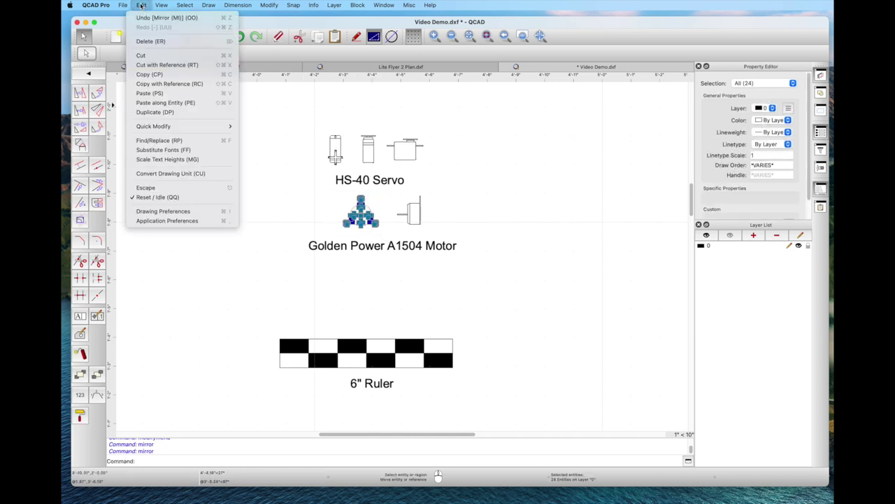
click(145, 74)
Paste one copy of the motor front view into the empty area left of the component drawings
scroll(533, 192, down, 3)
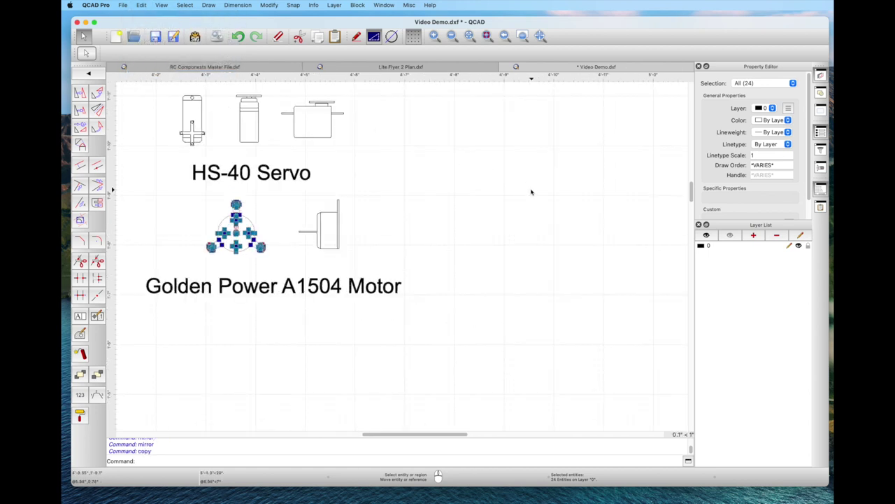
scroll(274, 206, left, 10)
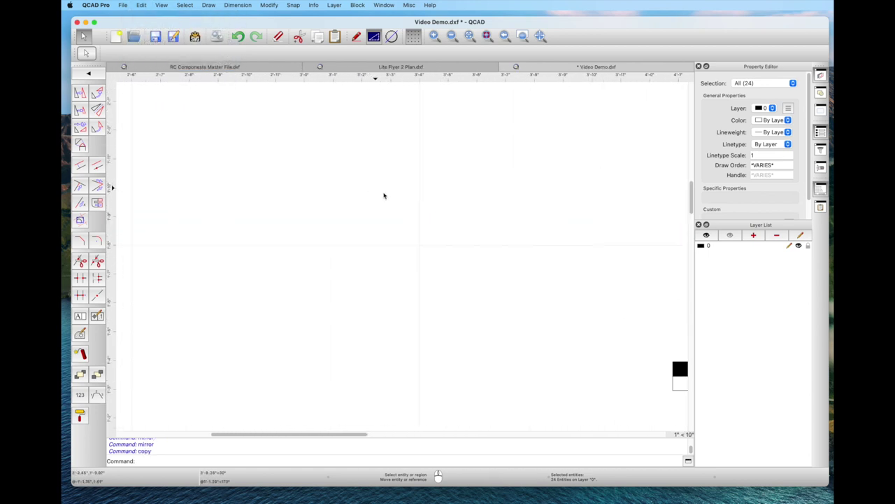
click(442, 229)
right_click(442, 229)
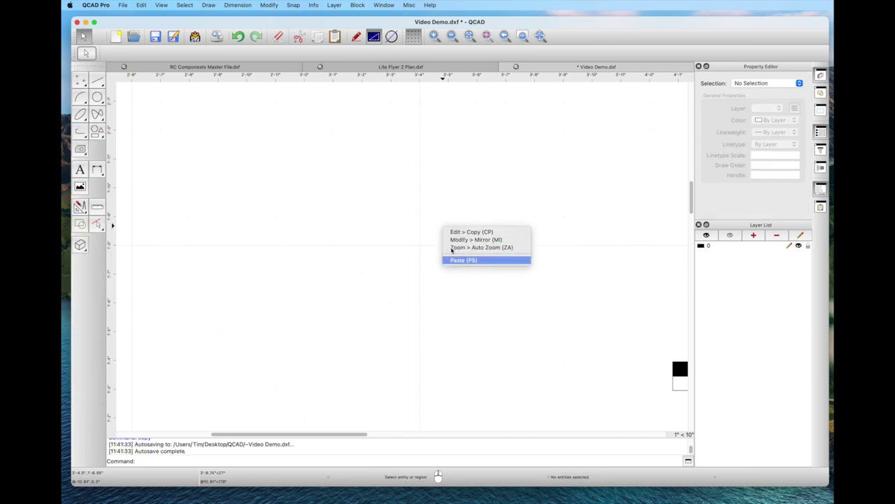
click(456, 260)
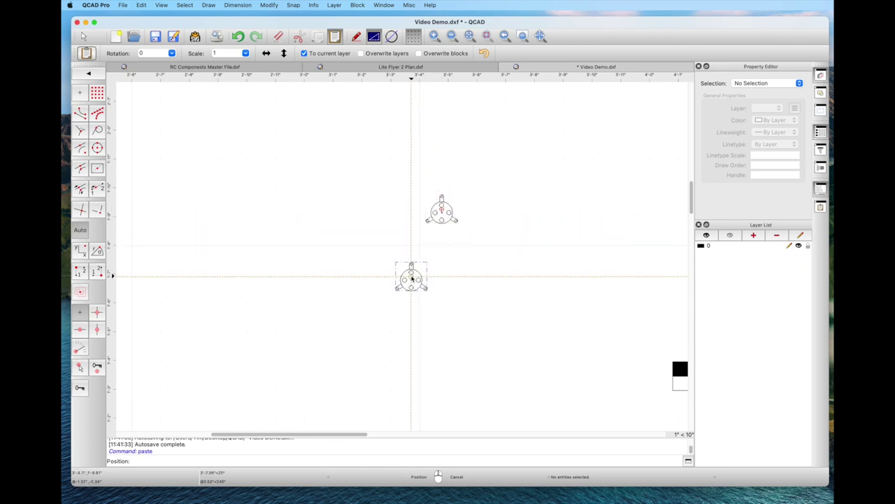
right_click(408, 280)
Scale the pasted motor view to twice its size about the tip of its upper arm, deleting the original
scroll(424, 218, up, 1)
scroll(429, 222, up, 2)
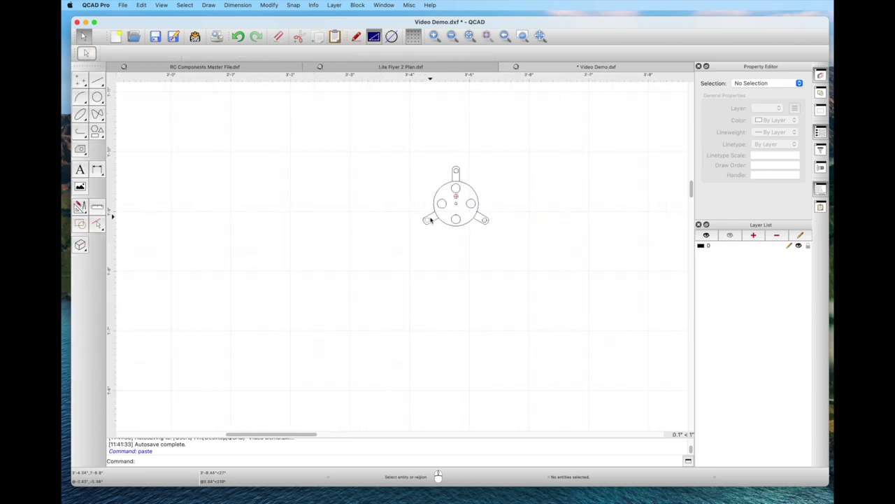
middle_drag(424, 262, 365, 266)
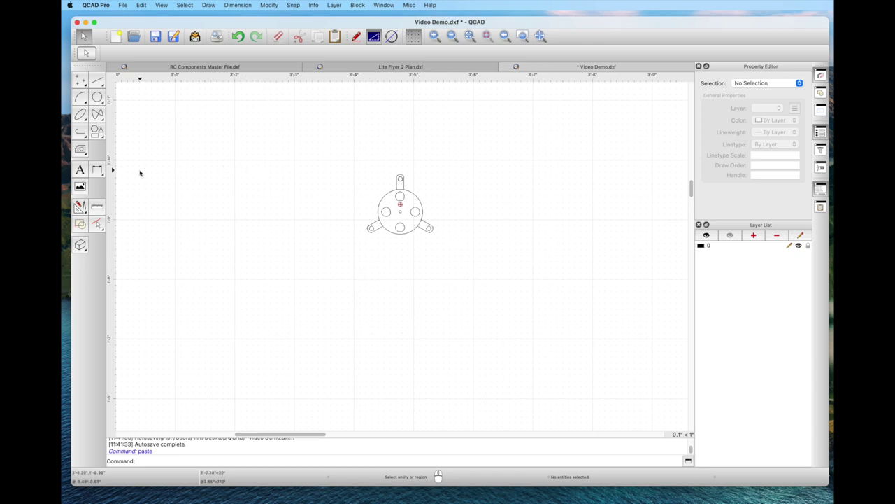
click(80, 207)
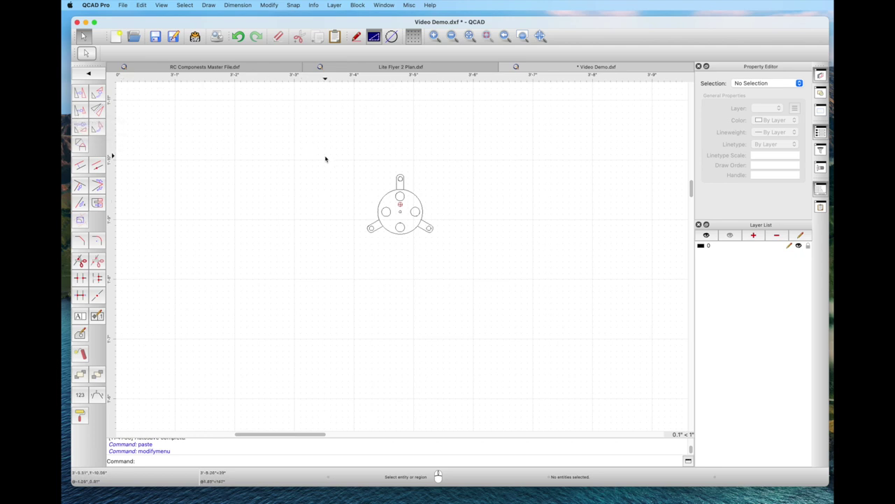
drag(342, 160, 481, 282)
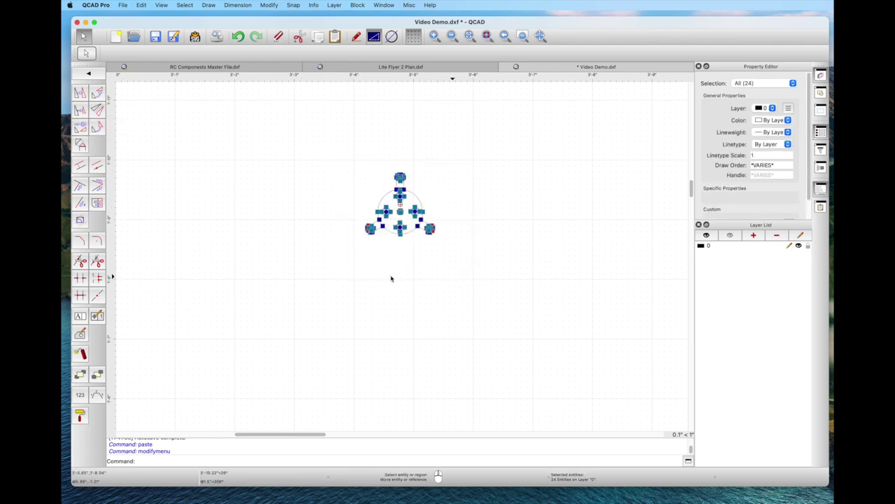
click(78, 110)
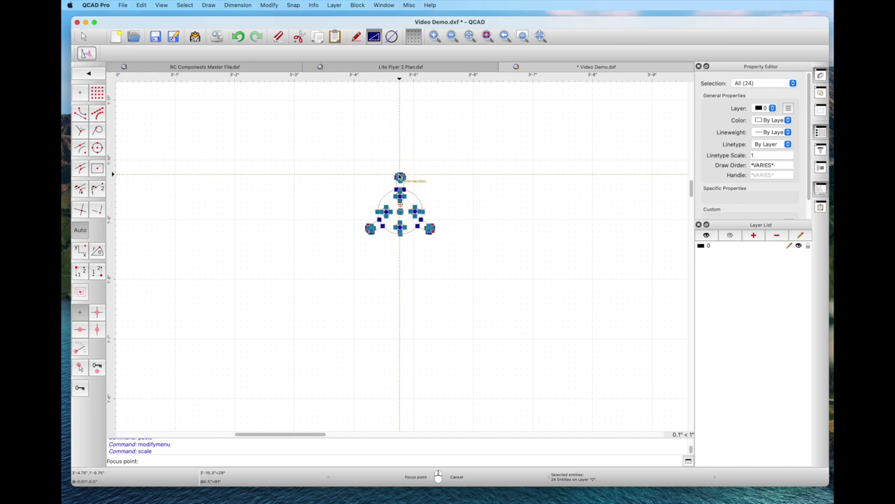
click(399, 174)
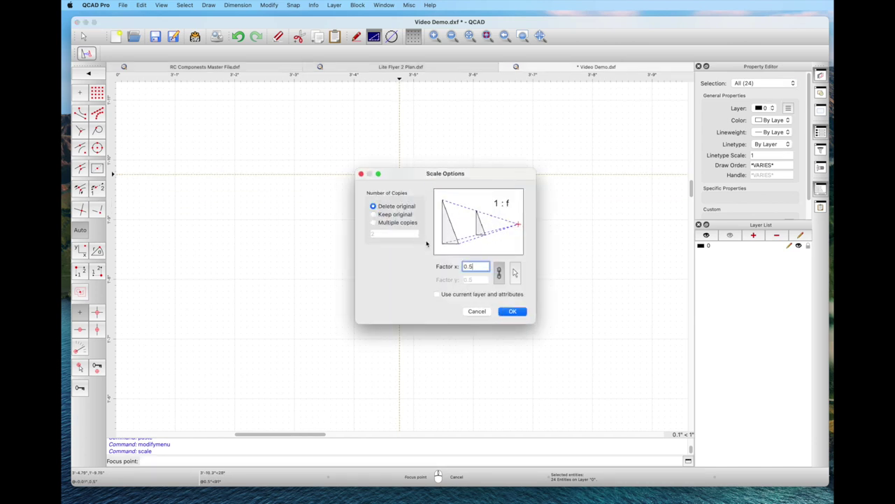
drag(471, 266, 444, 268)
click(512, 311)
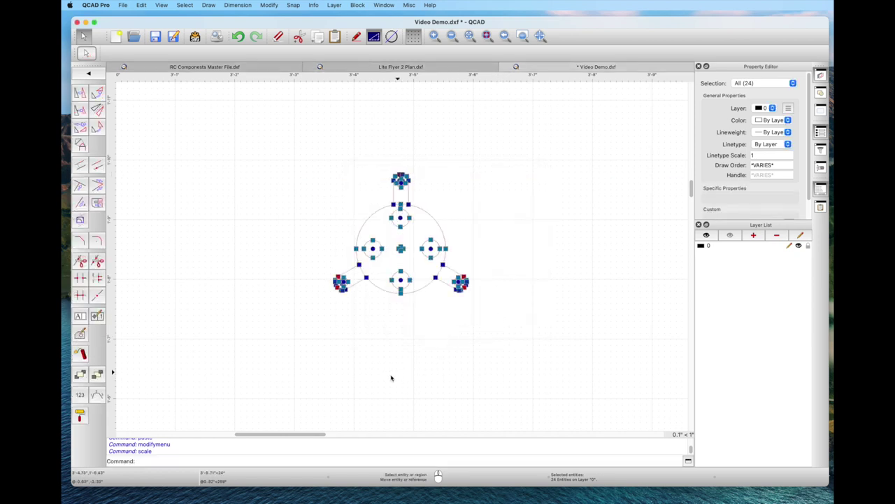
key(Escape)
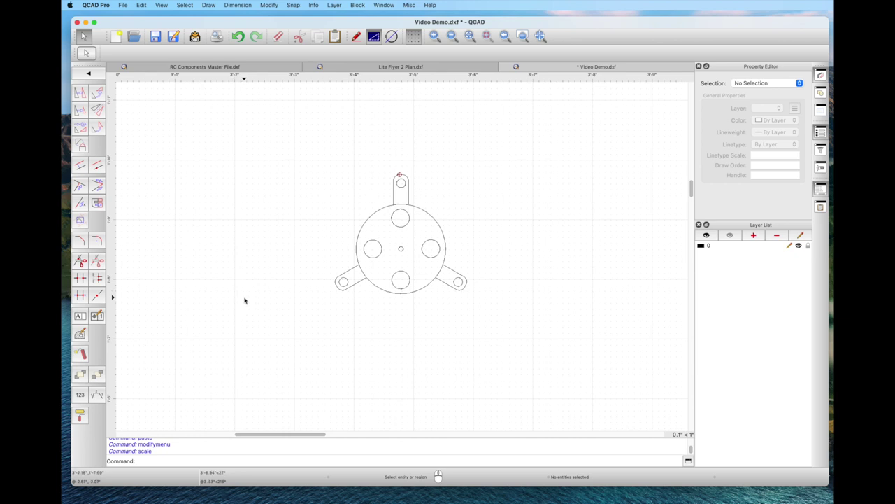
Copy the whole checkered 6" ruler together with its text label
scroll(245, 298, down, 5)
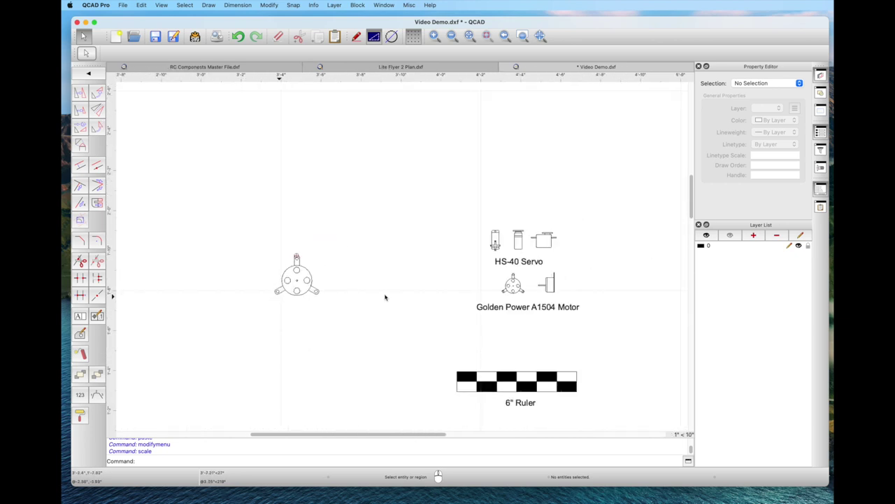
scroll(409, 297, down, 2)
scroll(409, 297, up, 1)
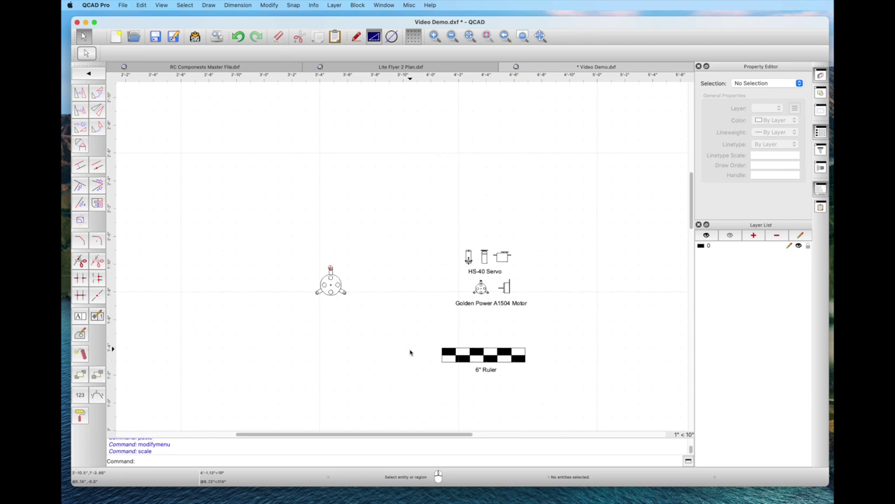
mouse_move(412, 359)
middle_down()
mouse_move(380, 308)
mouse_move(362, 298)
middle_up()
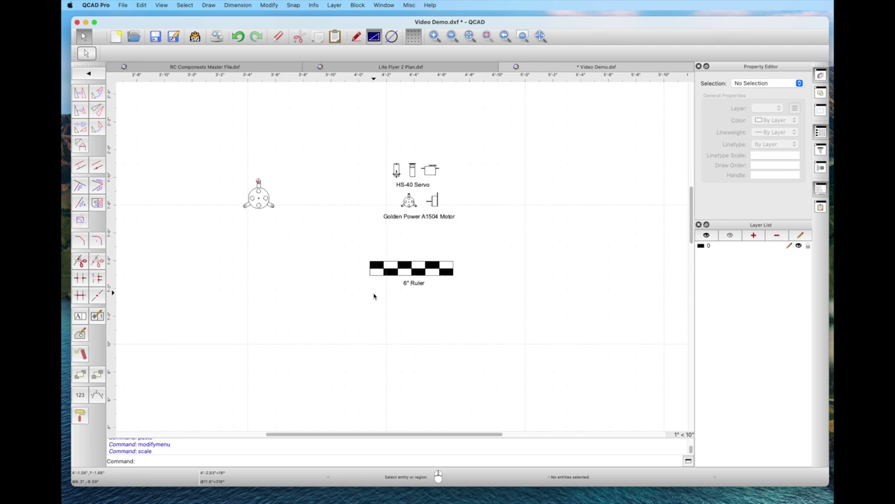
drag(342, 245, 526, 316)
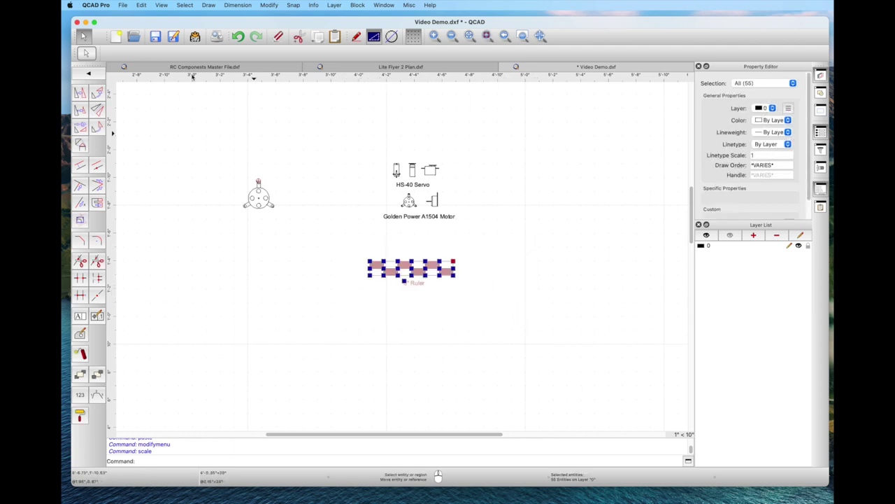
click(142, 5)
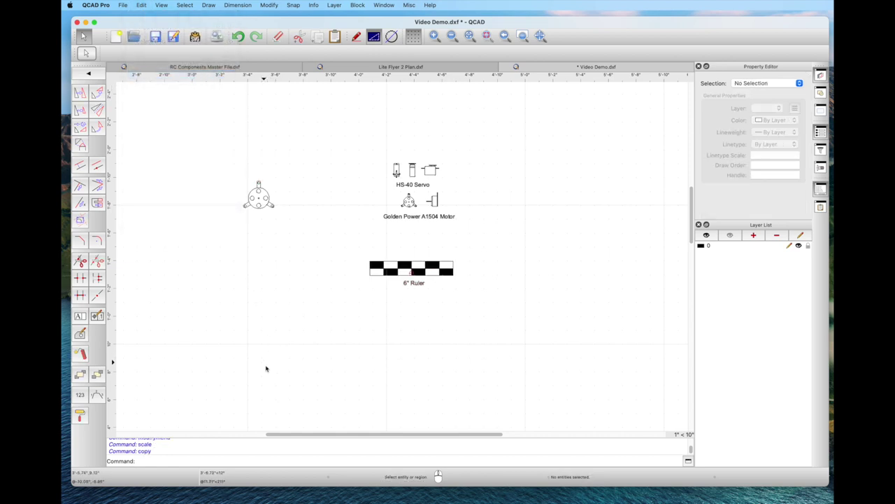
Paste one copy of the 6" ruler into the empty area left of the enlarged motor view
scroll(422, 356, left, 10)
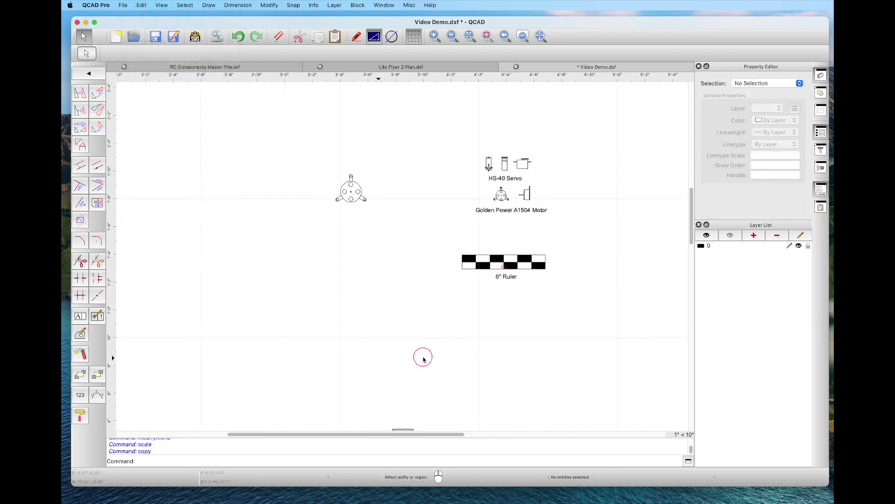
right_click(402, 291)
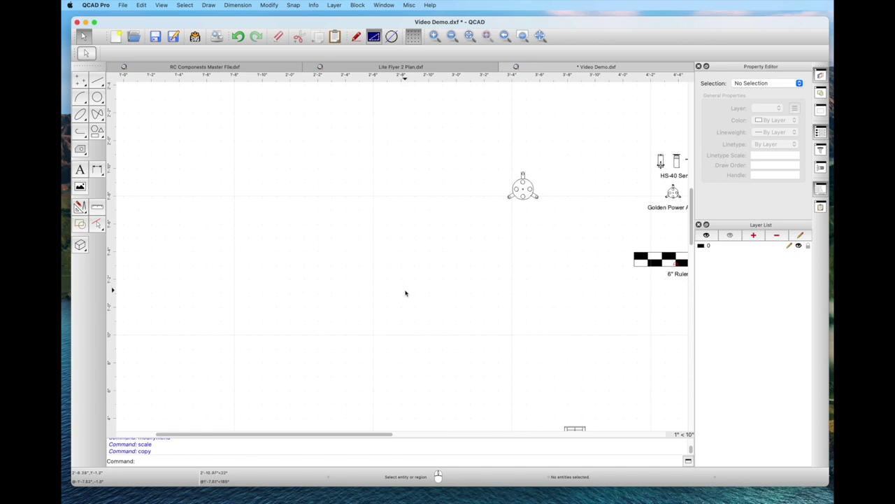
right_click(405, 293)
click(414, 325)
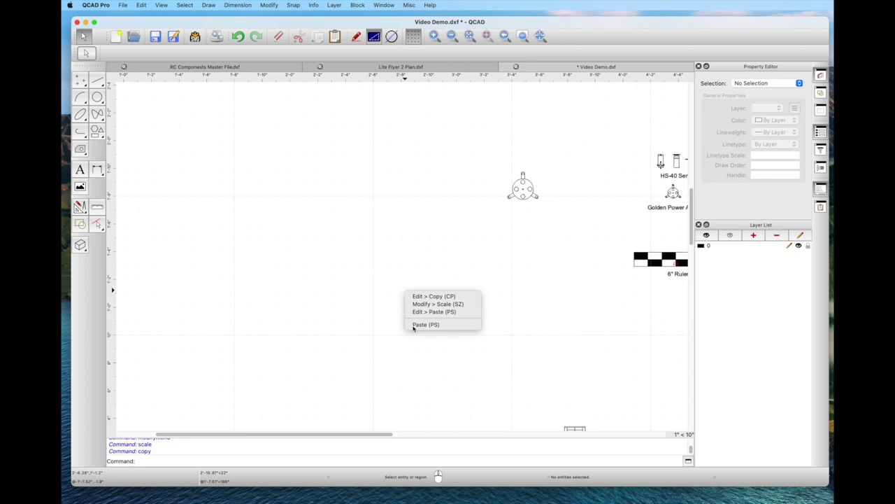
click(381, 273)
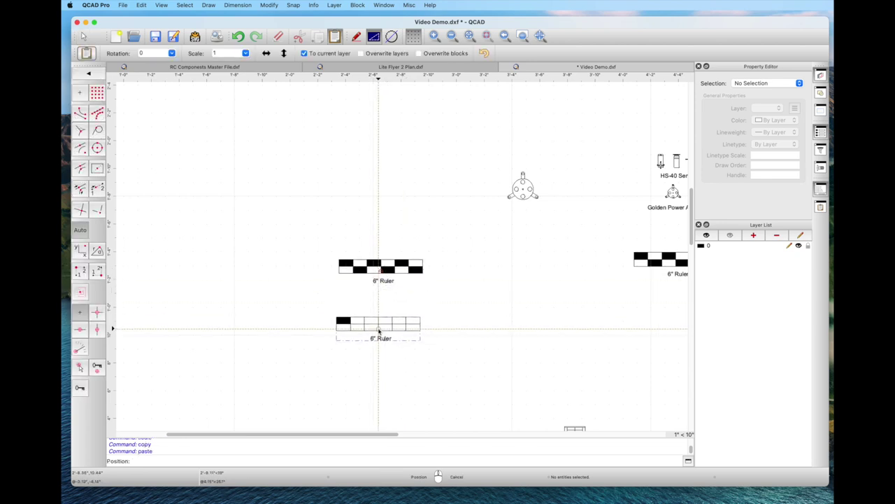
right_click(367, 326)
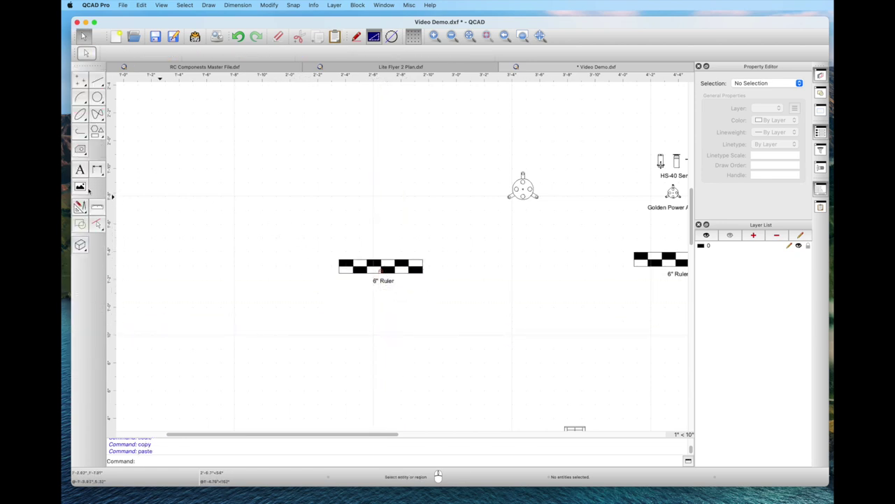
Rotate the pasted ruler and its label by 90 degrees about the ruler's upper-left corner, deleting the original
click(80, 207)
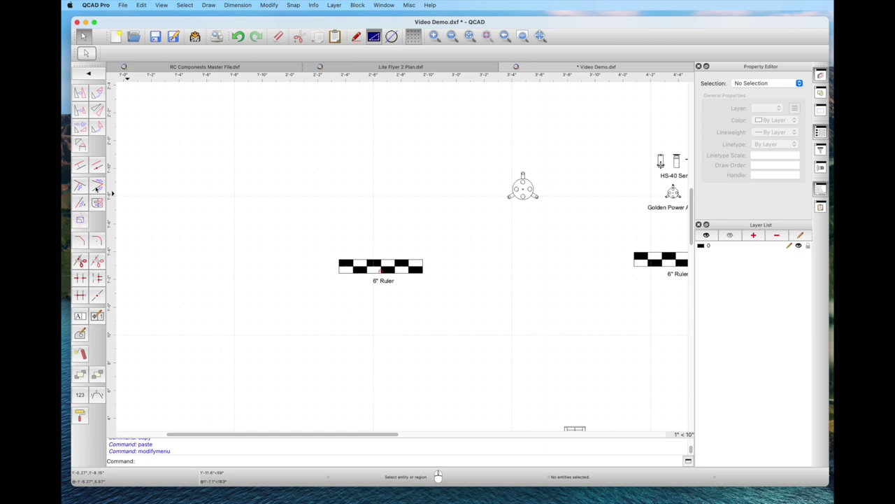
drag(297, 233, 476, 315)
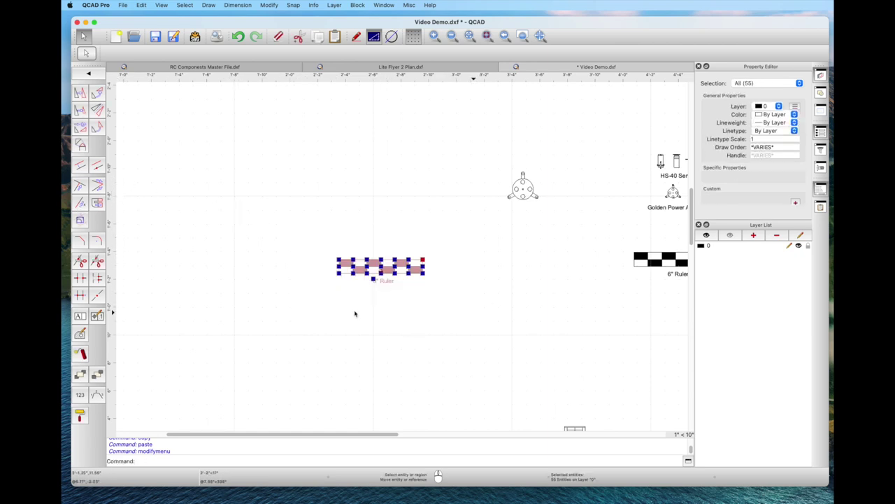
click(96, 94)
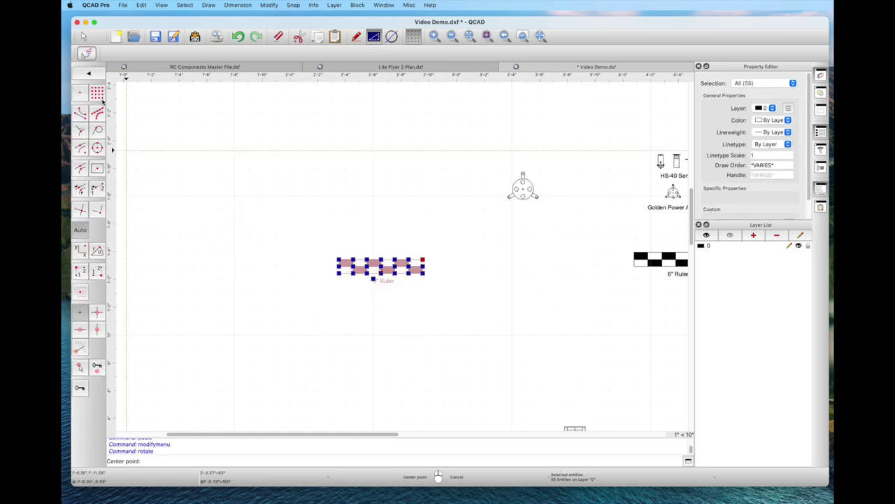
click(338, 263)
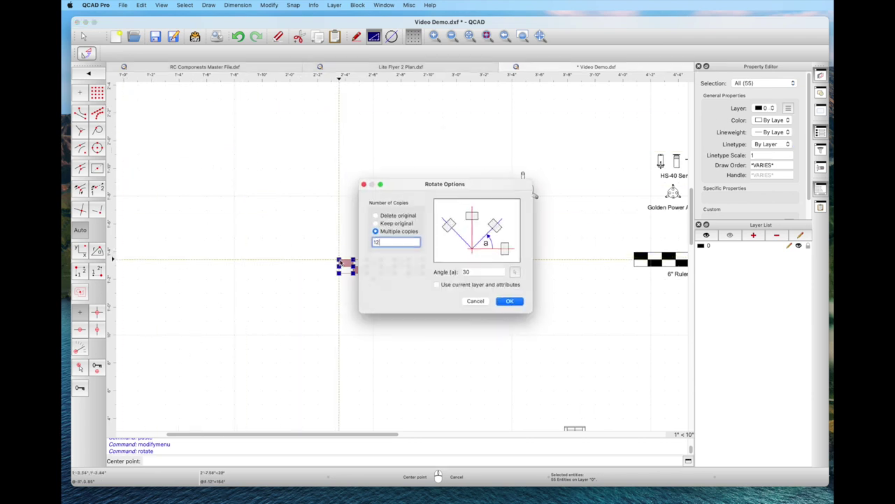
click(373, 215)
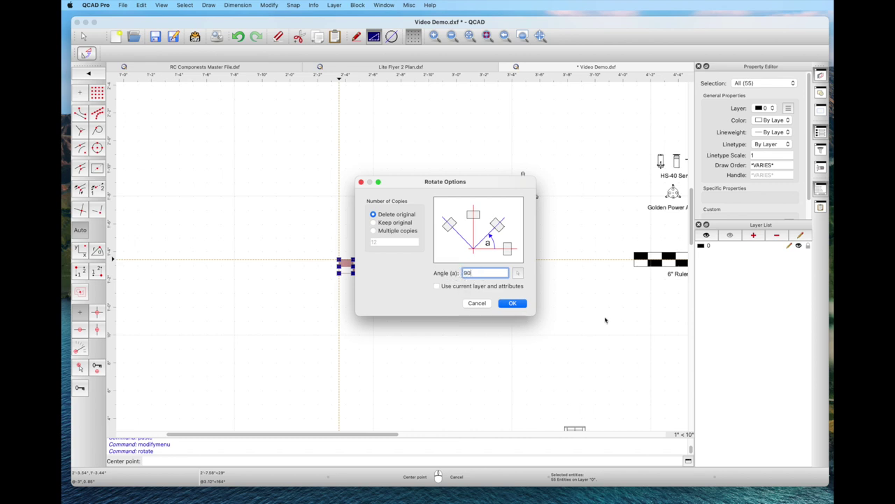
click(512, 304)
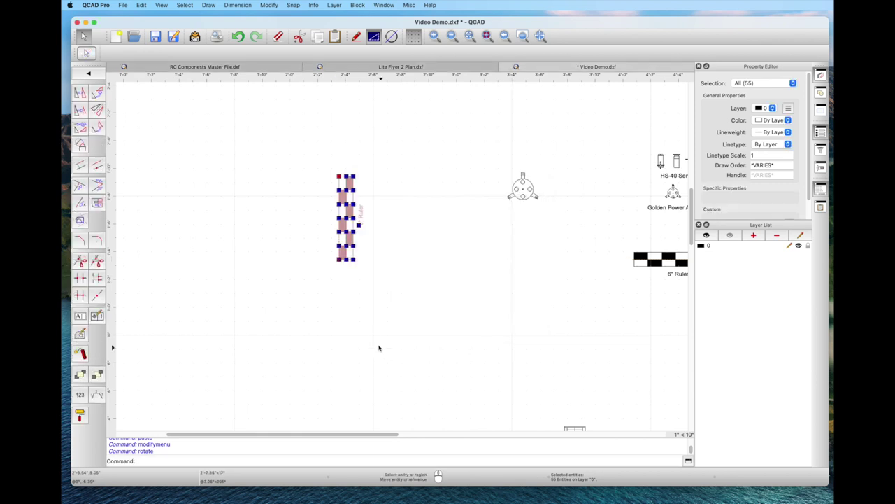
key(Escape)
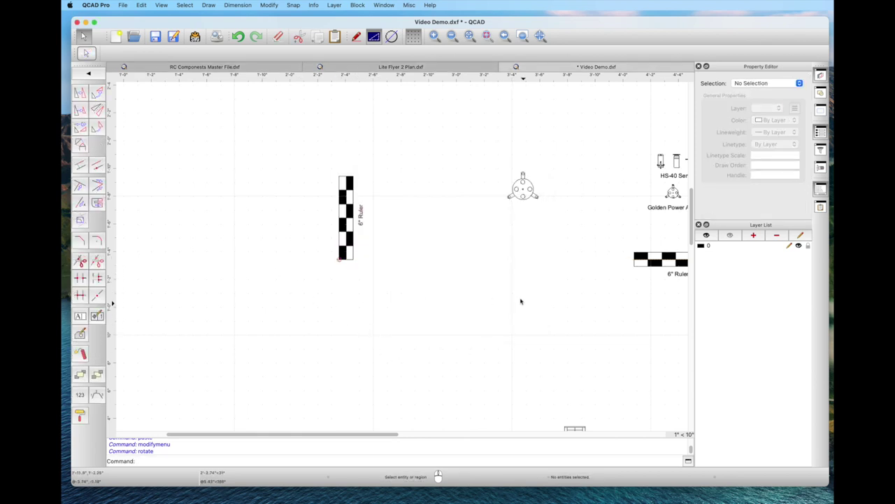
scroll(520, 298, right, 5)
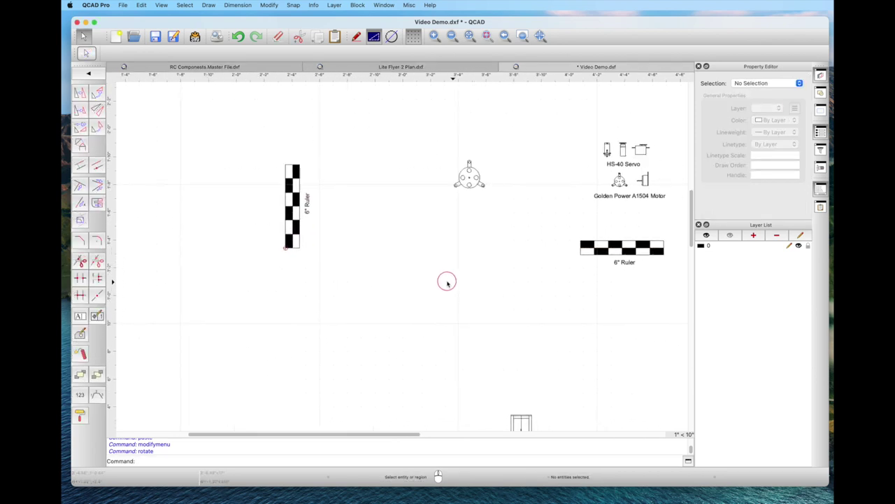
Draw a long horizontal line across the upper part of an empty area of the drawing
click(80, 164)
click(82, 98)
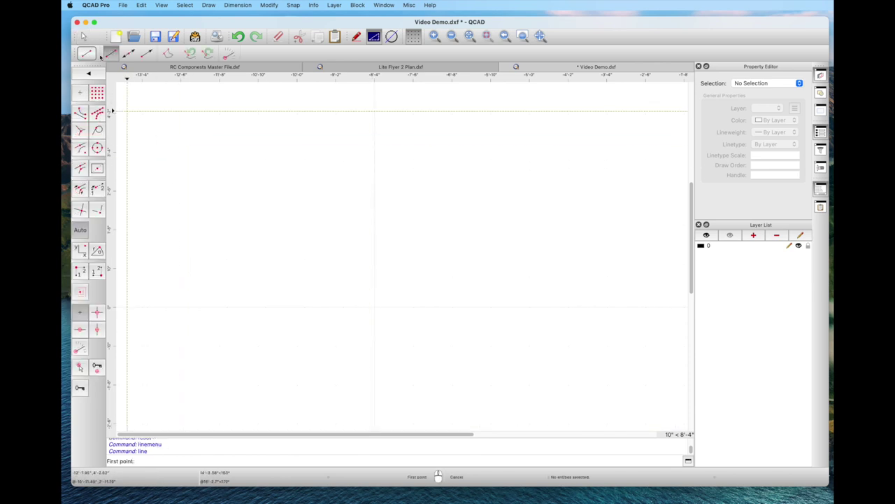
click(270, 200)
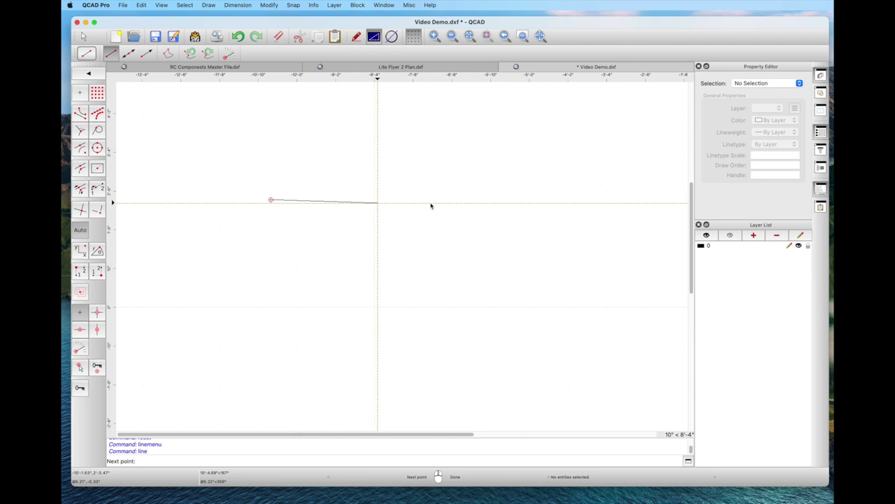
click(531, 200)
right_click(531, 200)
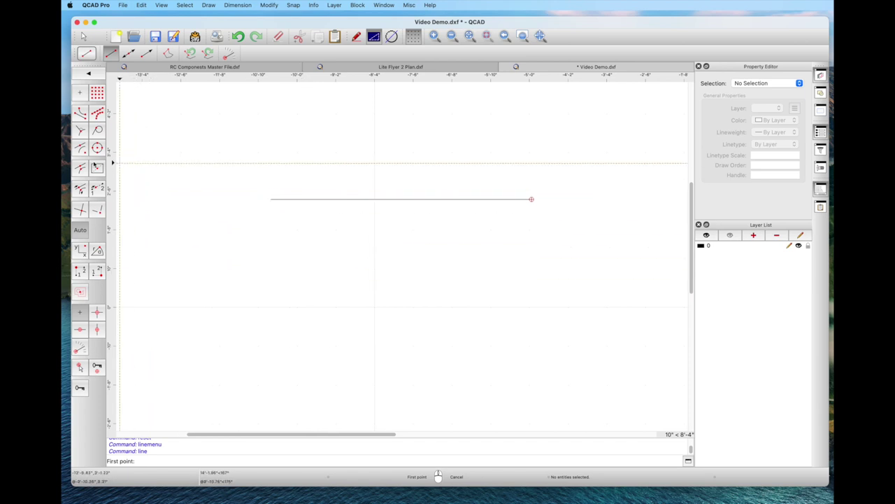
Add two parallel lines below the horizontal line, each at a distance of 1 from the previous one
click(89, 74)
click(81, 153)
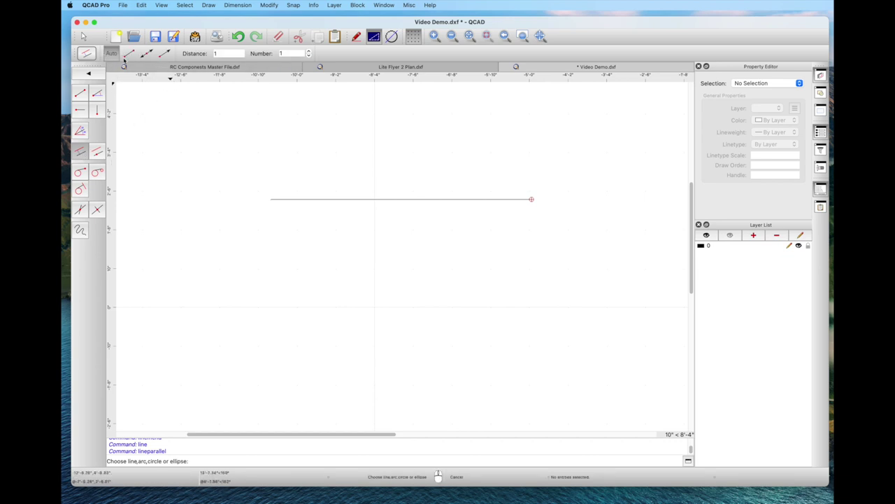
click(323, 204)
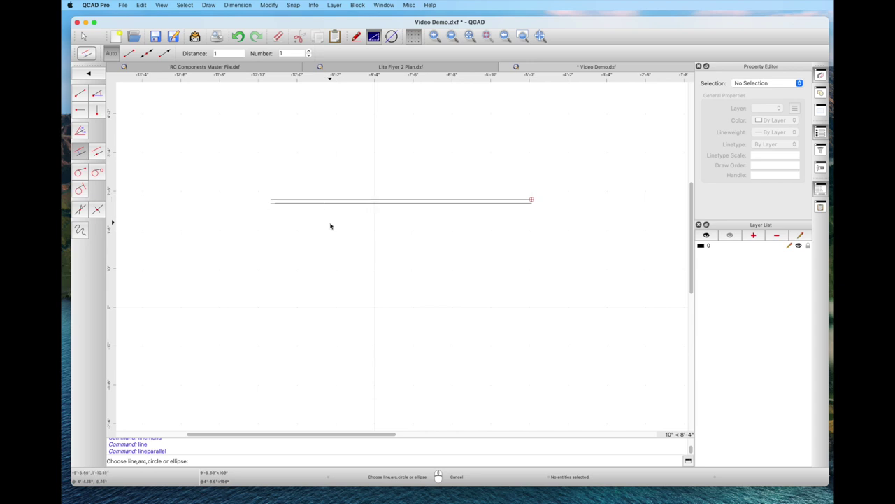
click(325, 209)
Draw a vertical line about 40" long, snapped to the grid, crossing the three horizontal lines near their right end
click(80, 93)
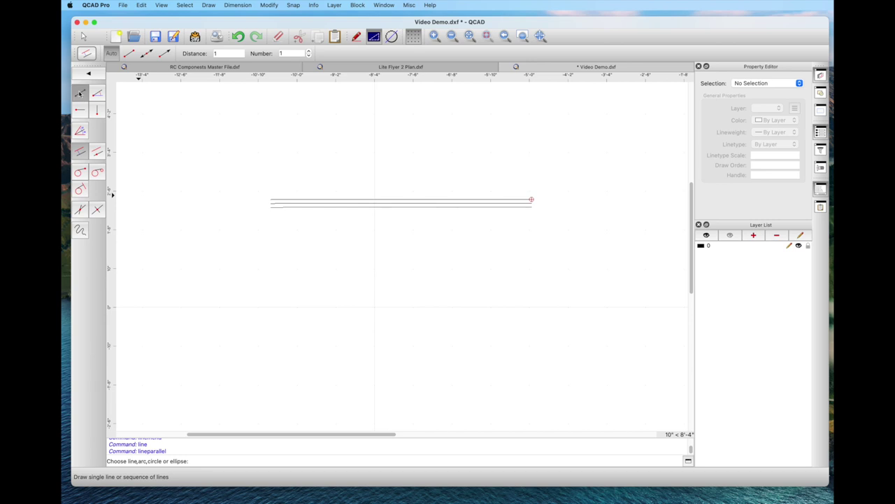
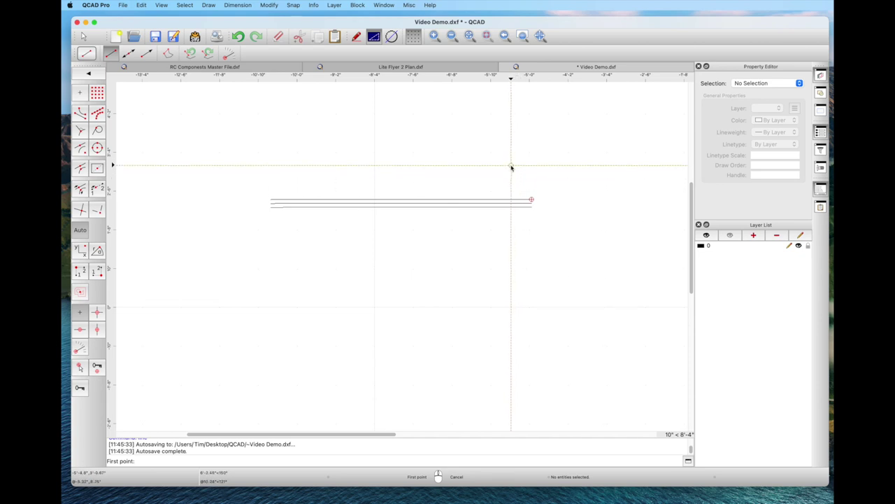
click(97, 93)
click(491, 152)
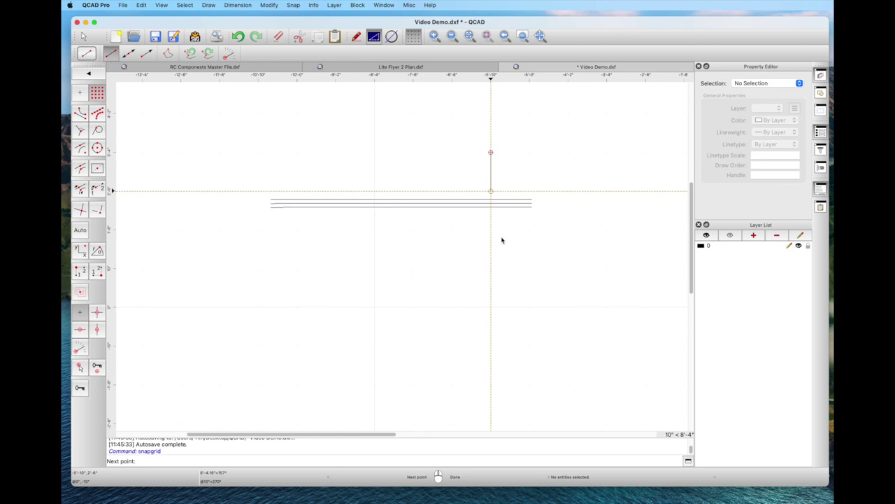
click(491, 306)
right_click(360, 290)
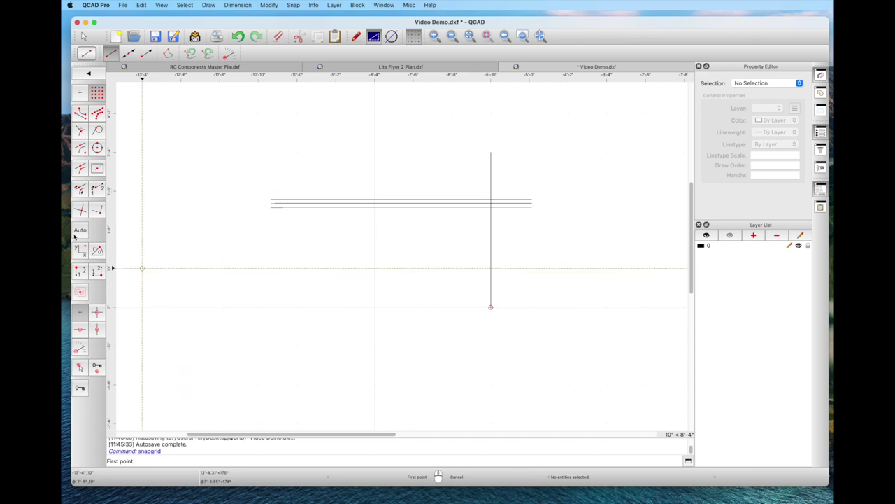
With parallel distance 3, add three successive lines left of the vertical line and one below the lowest horizontal line
click(80, 113)
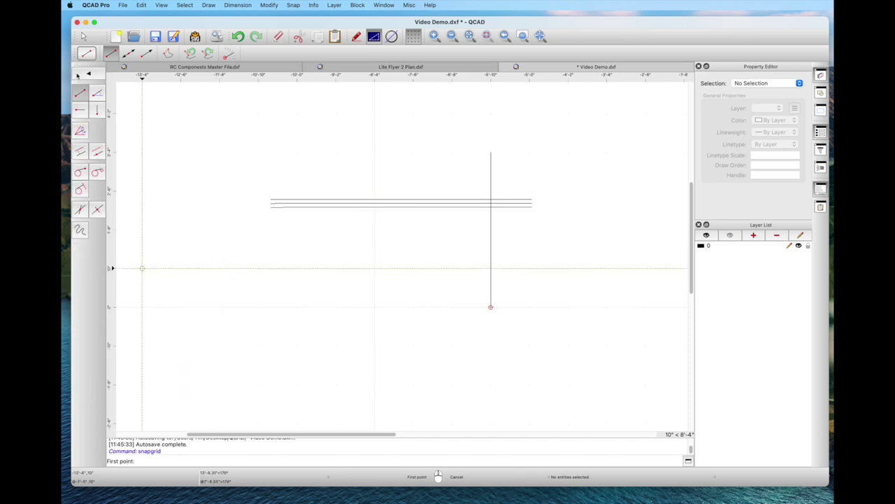
click(80, 152)
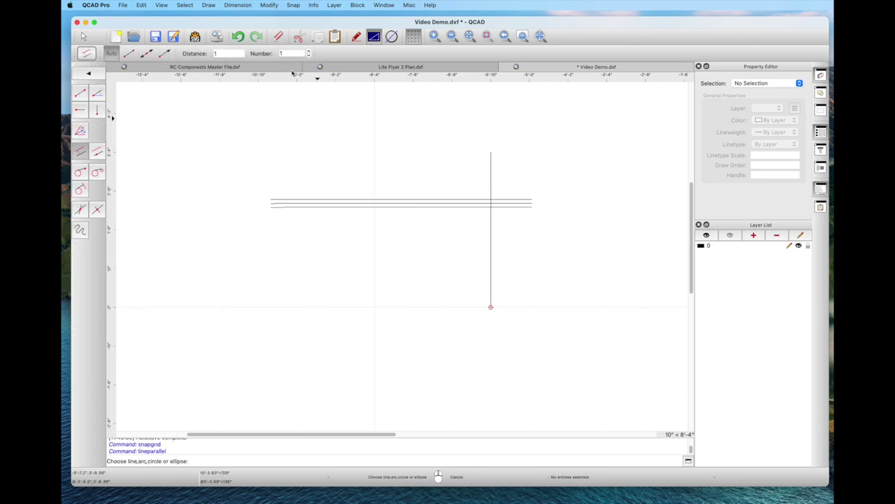
click(218, 54)
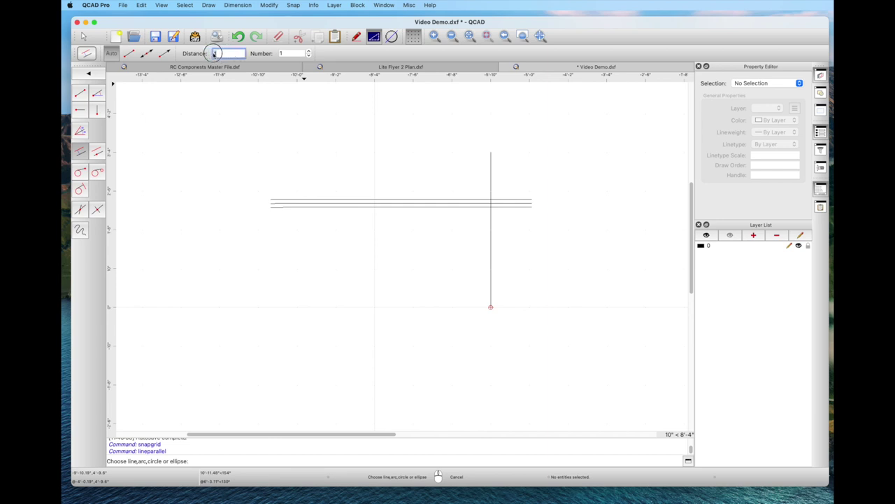
text(3)
click(488, 253)
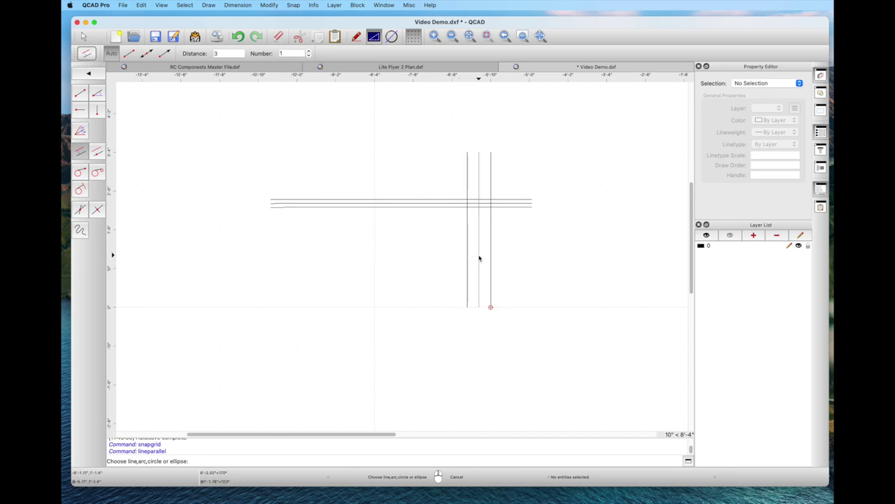
click(464, 263)
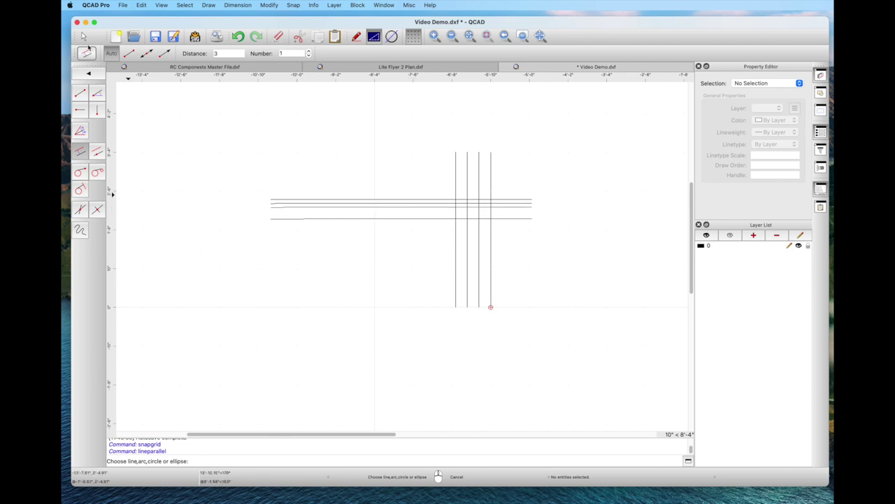
Break out the horizontal line segments overhanging left of the grid and the vertical segments extending below it
click(82, 36)
click(80, 207)
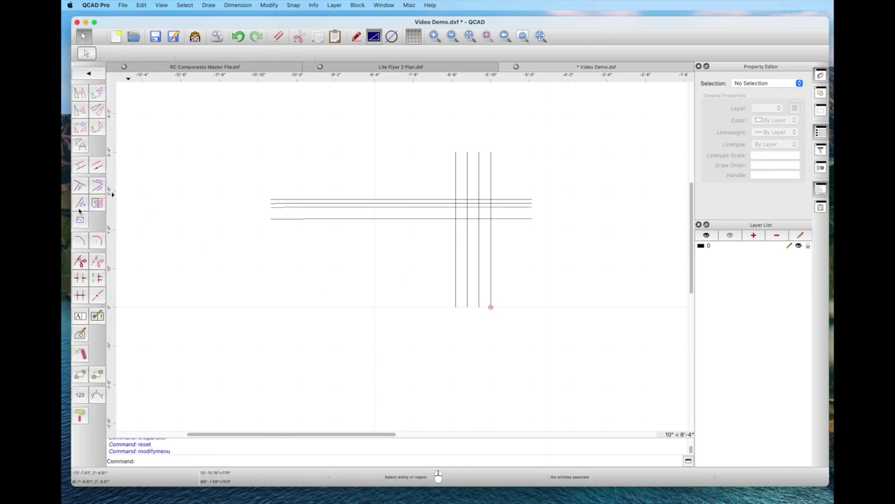
click(80, 278)
scroll(490, 236, up, 5)
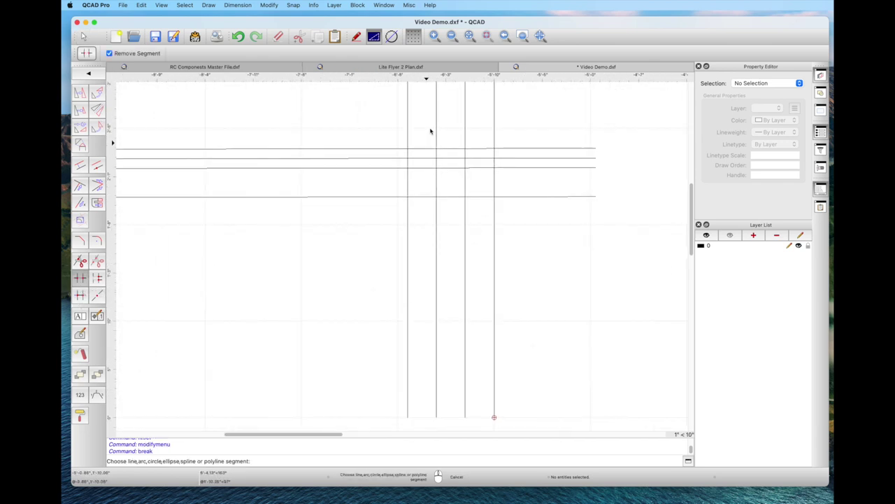
click(385, 149)
click(386, 158)
click(389, 169)
click(390, 197)
click(410, 214)
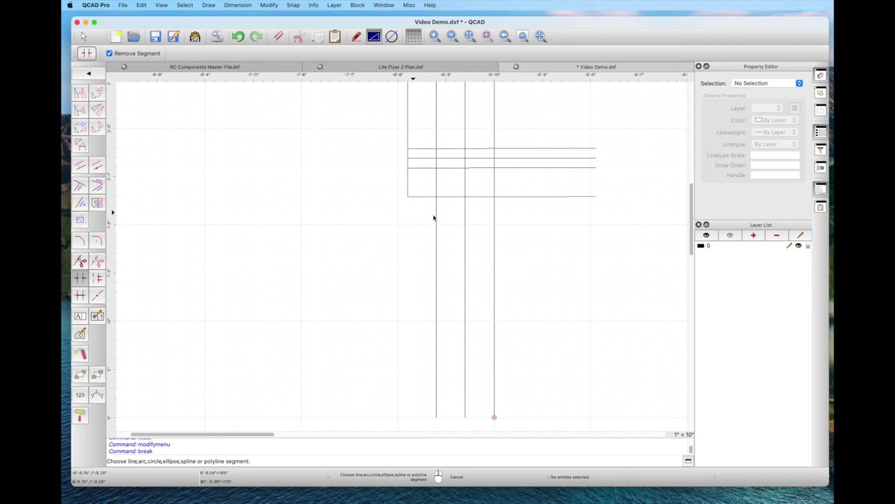
click(437, 214)
click(465, 216)
click(496, 213)
Break out the horizontal segments overhanging right of the grid and the vertical segments extending above it
click(505, 197)
click(504, 167)
click(503, 158)
click(500, 148)
click(494, 137)
click(465, 135)
click(437, 138)
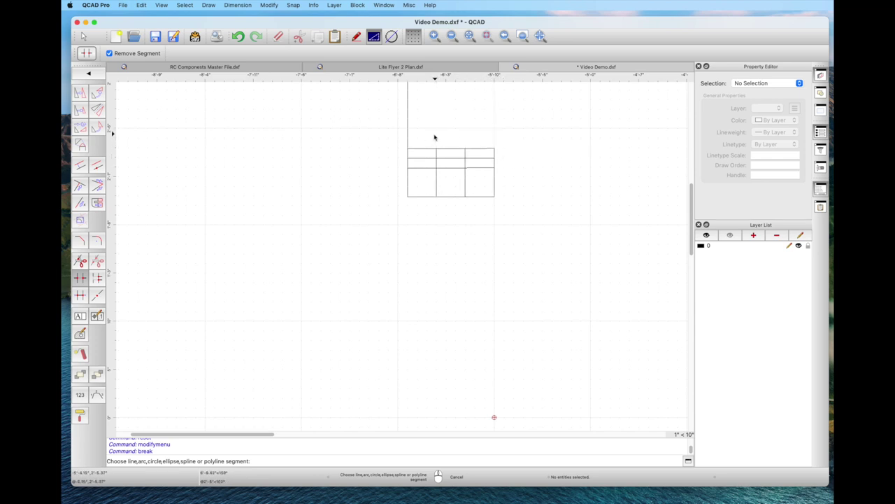
click(410, 138)
Round the grid's lower-left corner with radius 1, trimming the edges
scroll(384, 216, up, 2)
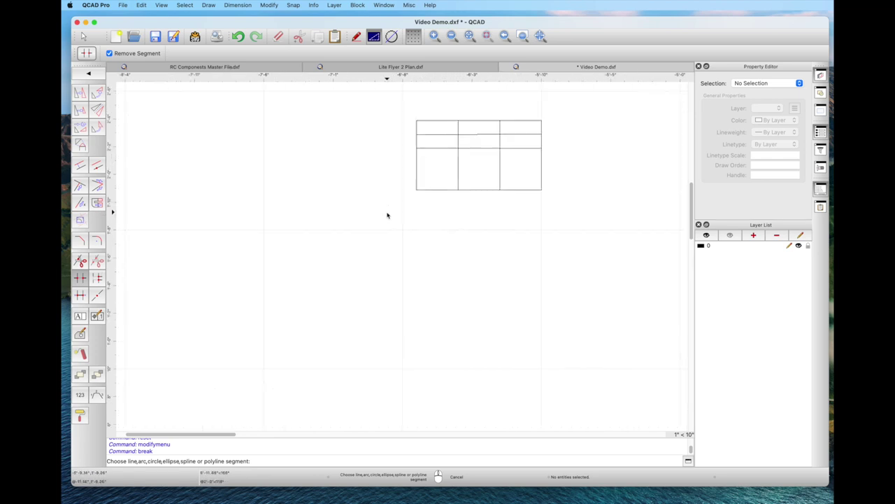
click(458, 237)
click(432, 256)
click(447, 249)
middle_drag(448, 249, 402, 306)
scroll(403, 304, up, 3)
mouse_move(405, 282)
middle_down()
mouse_move(403, 304)
mouse_move(372, 336)
middle_up()
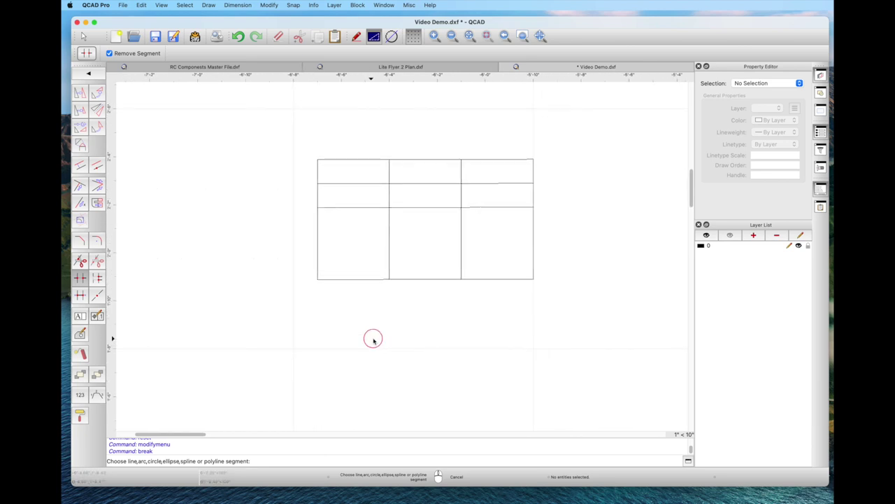
click(96, 242)
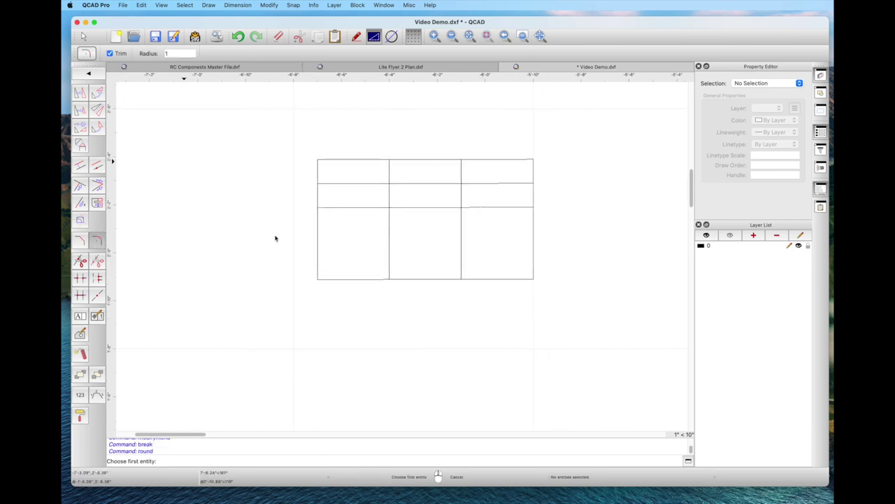
click(319, 270)
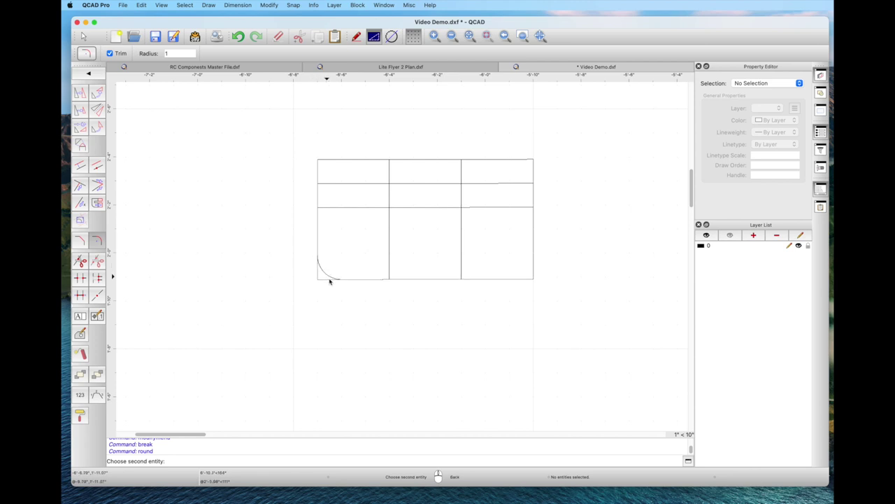
click(330, 279)
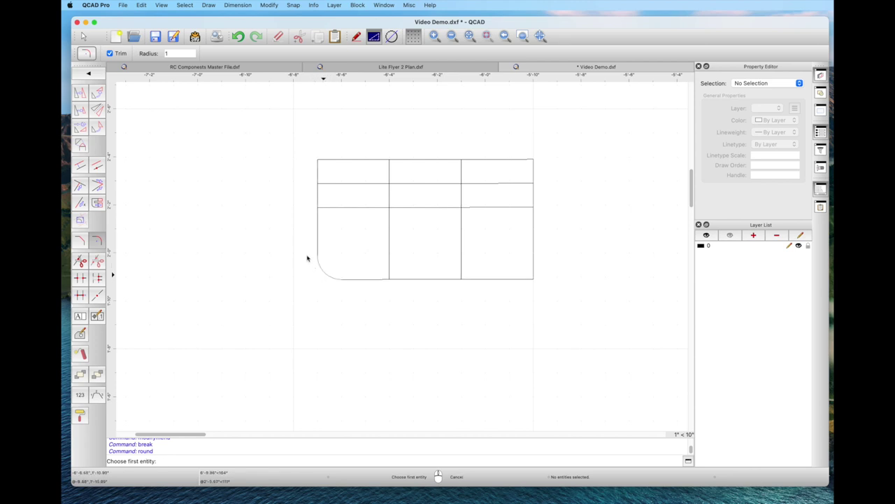
Round the grid's lower-right corner and the corner between the third vertical line and the bottom edge with radius 1
click(533, 260)
click(518, 279)
click(461, 267)
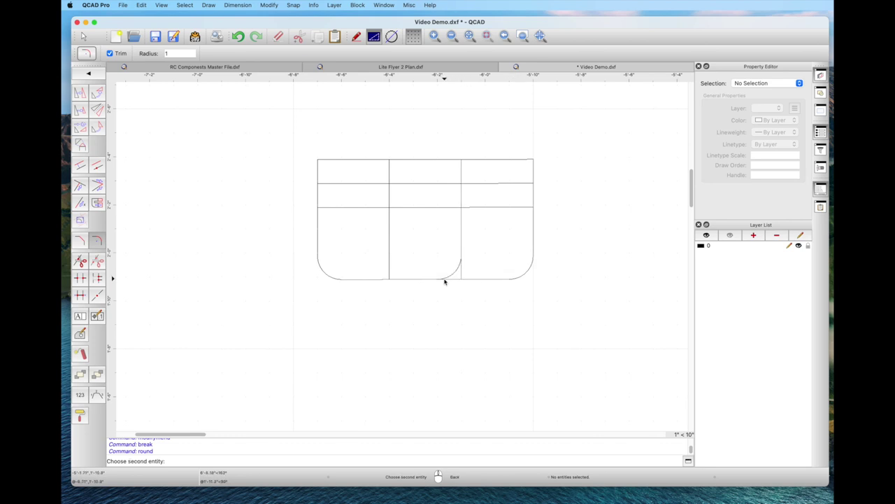
click(444, 279)
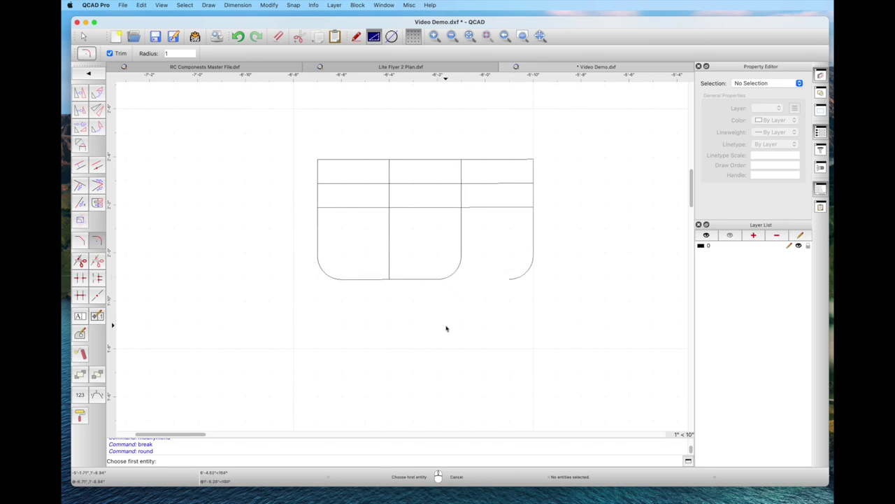
key(b)
key(s)
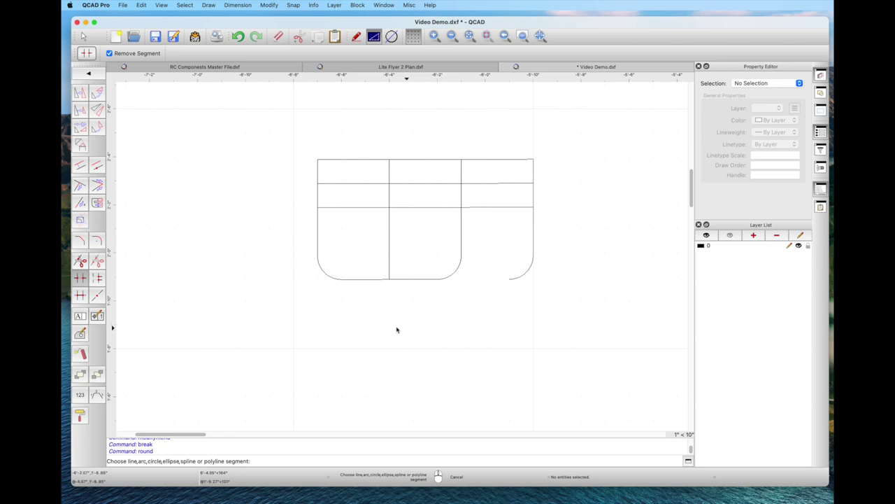
click(84, 36)
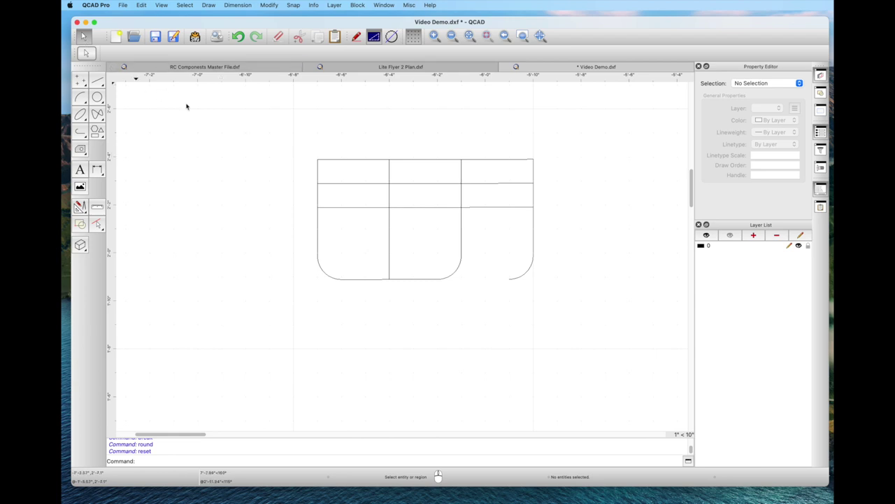
Move the grid's second horizontal line above the top edge to test it as one entity, and undo the move
click(374, 186)
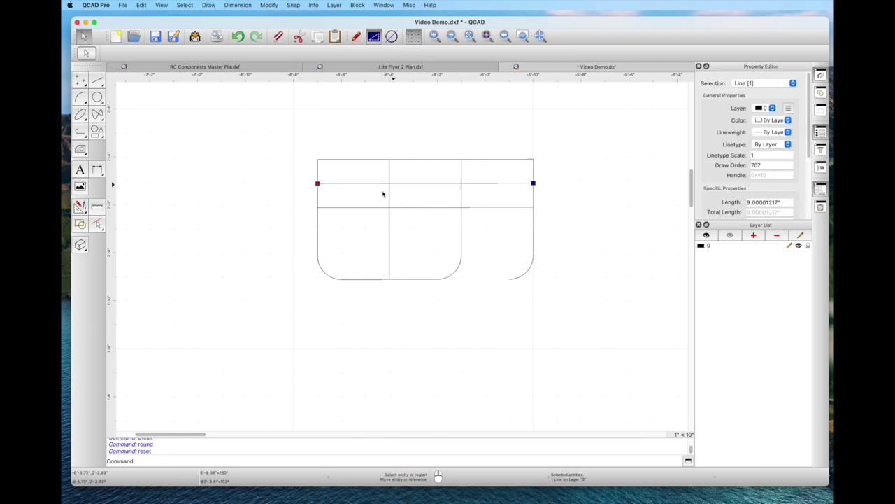
drag(408, 186, 380, 125)
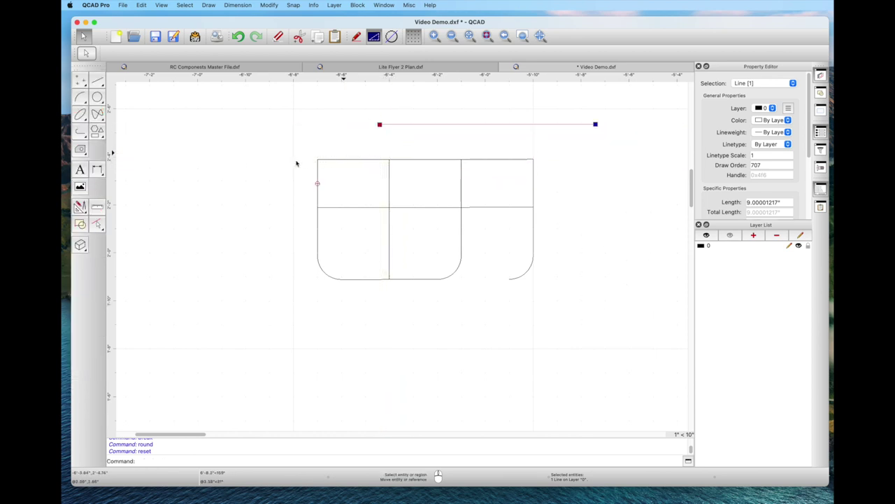
click(238, 36)
click(231, 222)
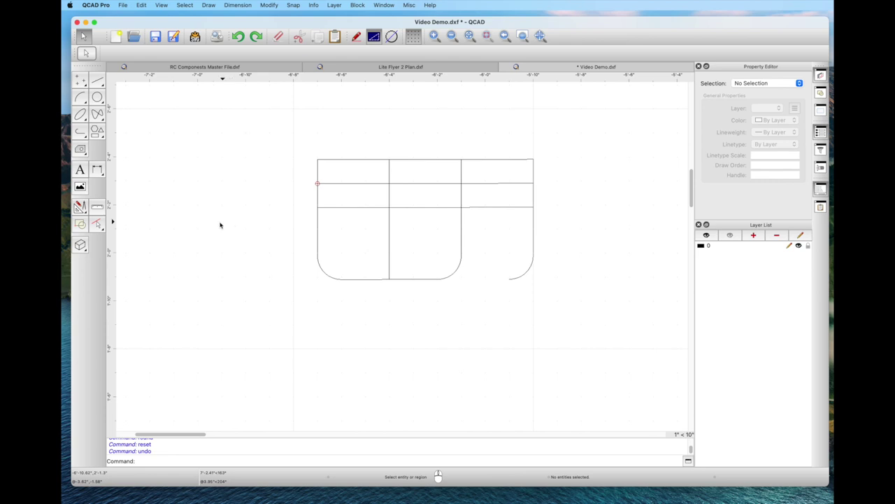
Divide the second horizontal line at its intersection with the second vertical line from the left
click(79, 206)
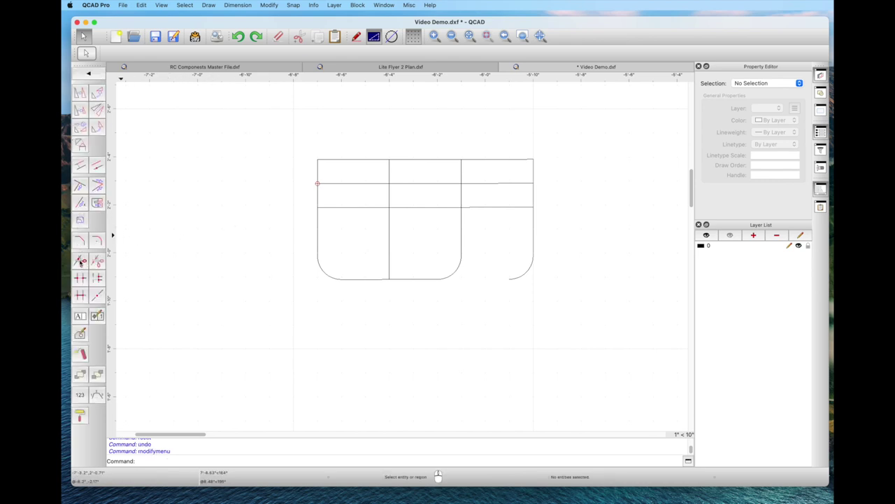
click(80, 261)
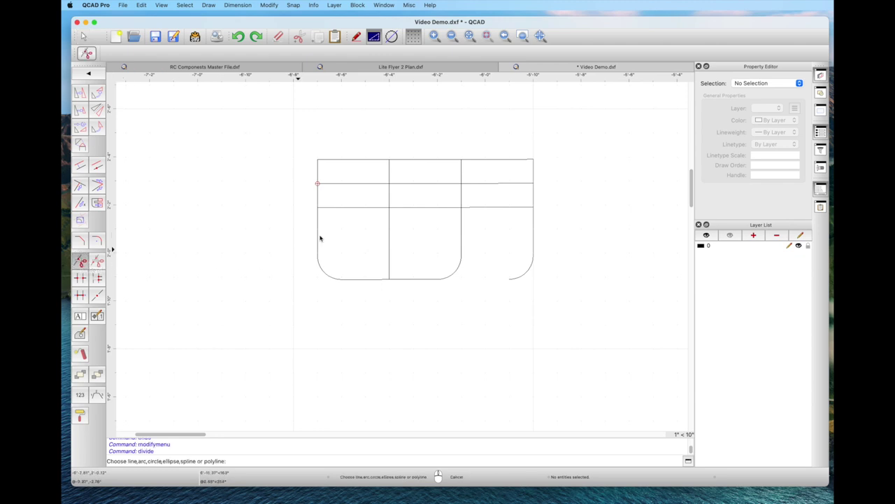
scroll(398, 200, up, 5)
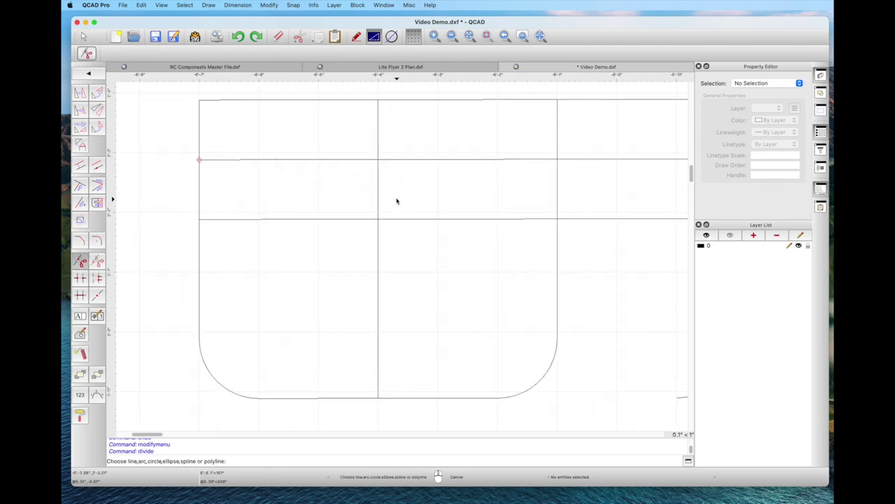
click(364, 161)
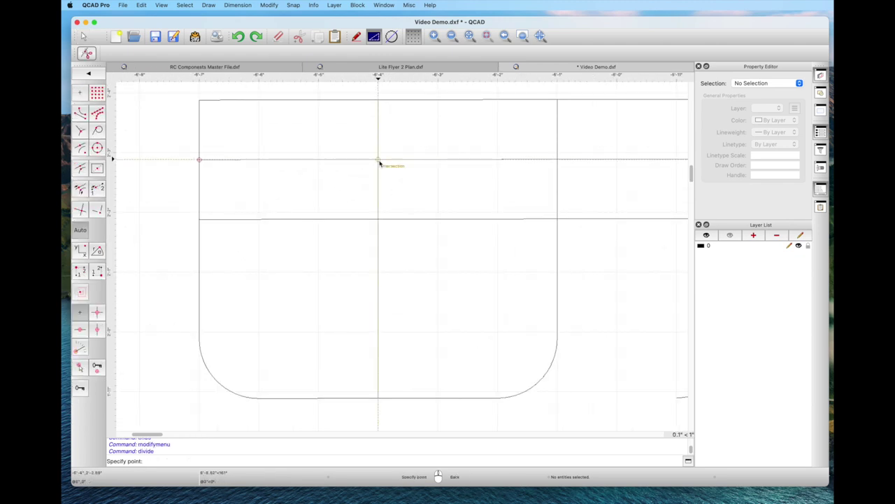
click(379, 161)
scroll(179, 204, down, 4)
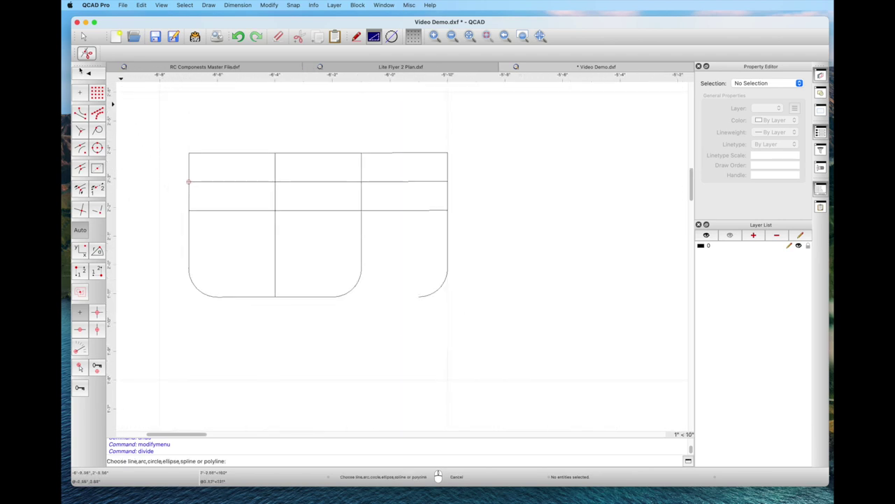
Select each part of the divided second horizontal line in turn, and move its left segment below the grid
click(82, 72)
click(225, 183)
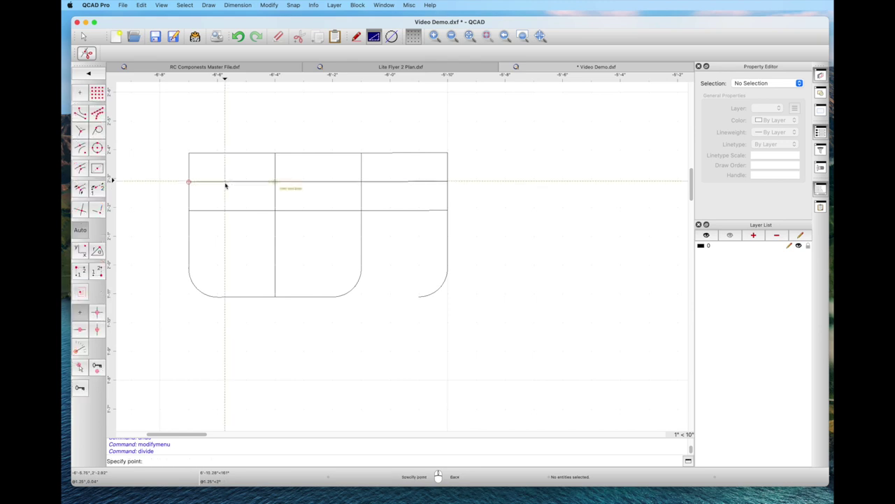
click(82, 35)
click(240, 182)
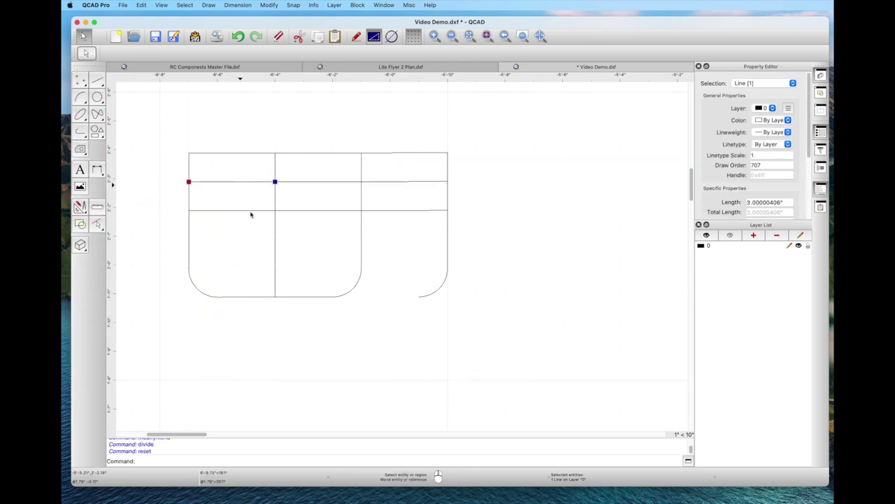
click(321, 182)
click(244, 182)
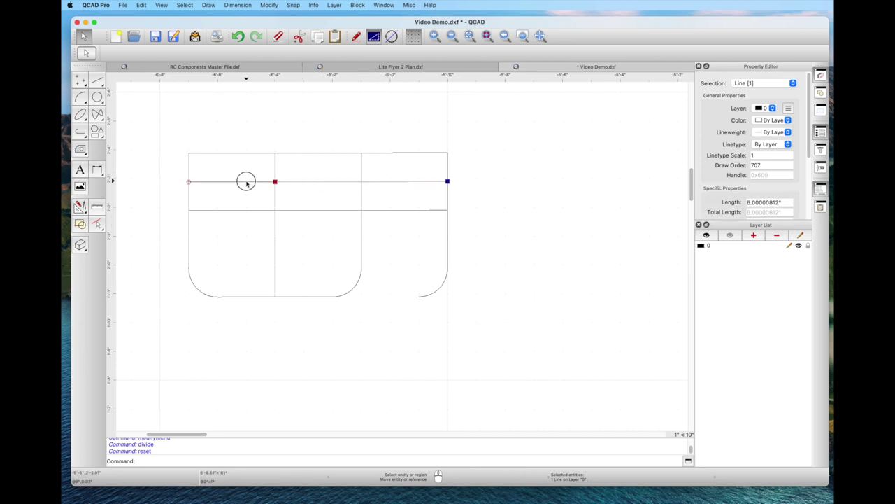
click(246, 189)
drag(246, 189, 287, 349)
key(Escape)
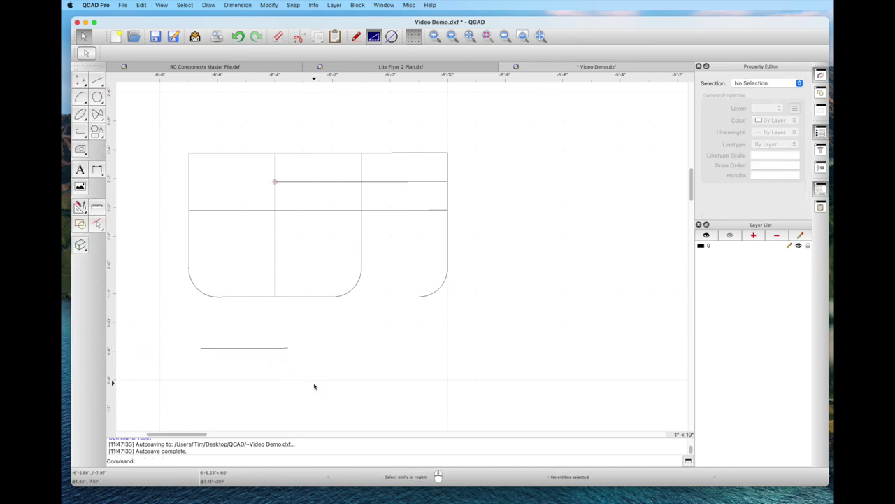
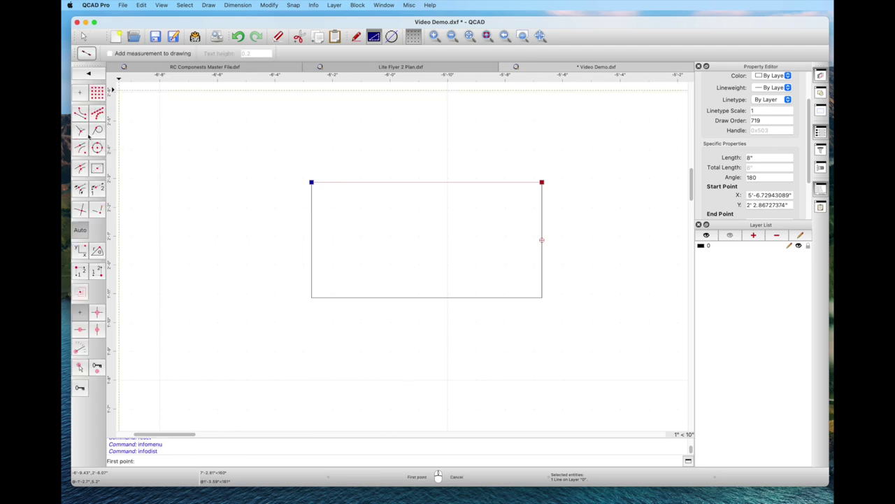
Measure the rectangle's top edge corner to corner, repeat with the measurement added to the drawing at text height 0.2, and undo the addition
click(311, 183)
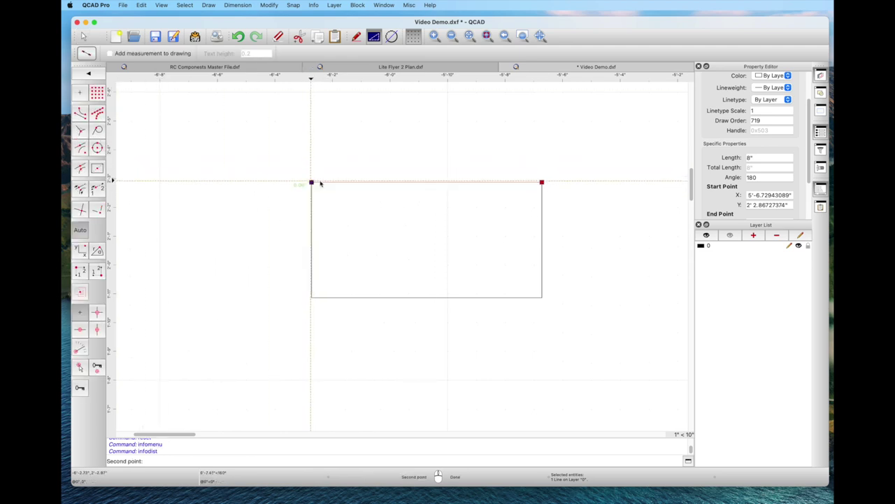
click(541, 183)
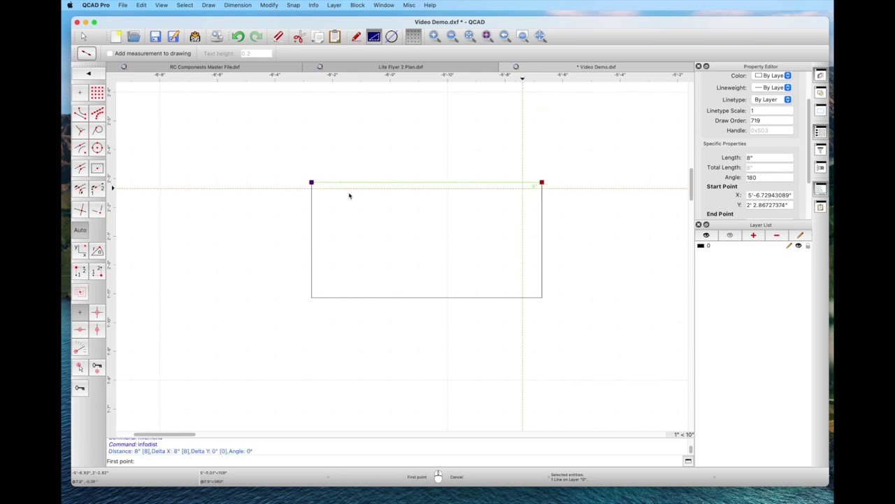
click(109, 53)
click(311, 183)
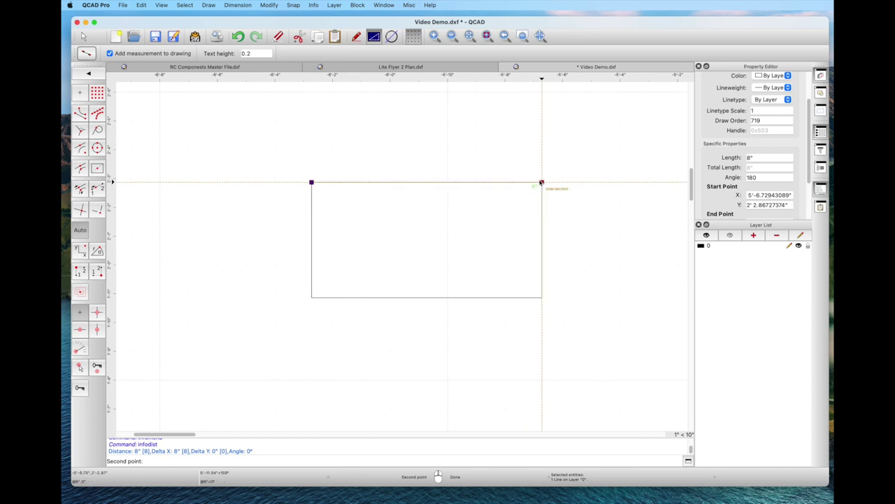
click(542, 183)
key(Escape)
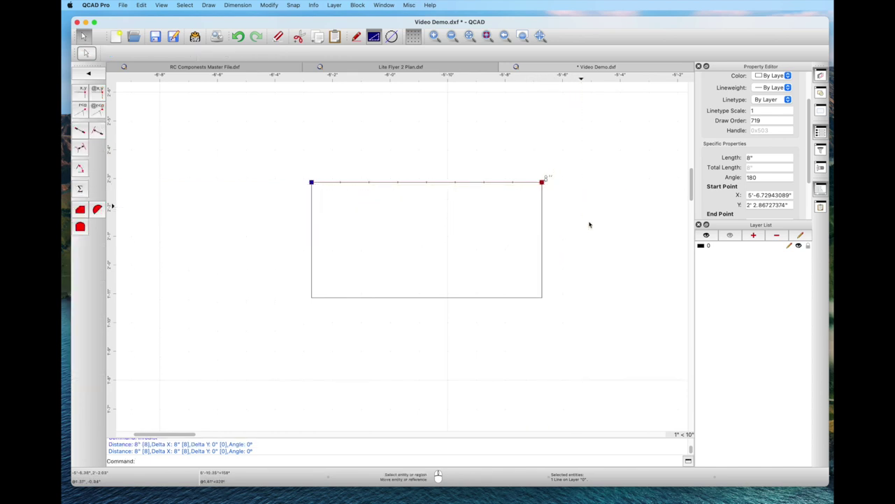
click(239, 37)
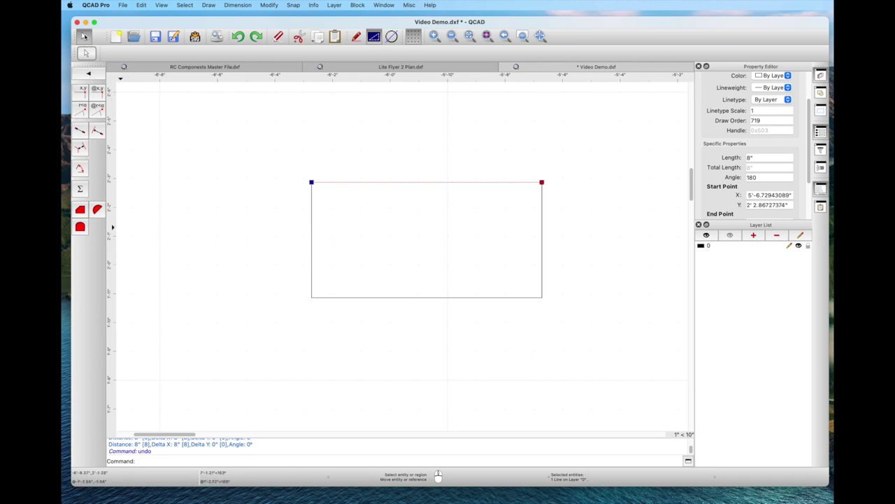
Add a horizontal dimension between the rectangle's top corners, placing it above the top edge
click(84, 35)
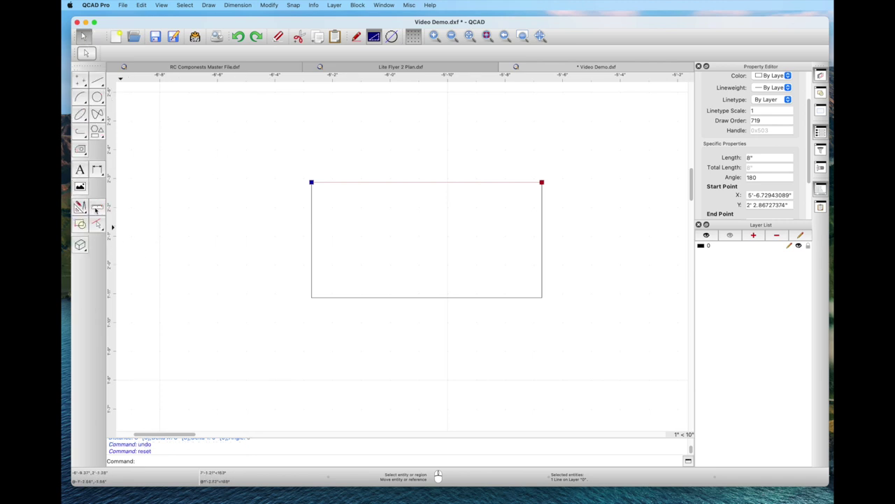
click(97, 169)
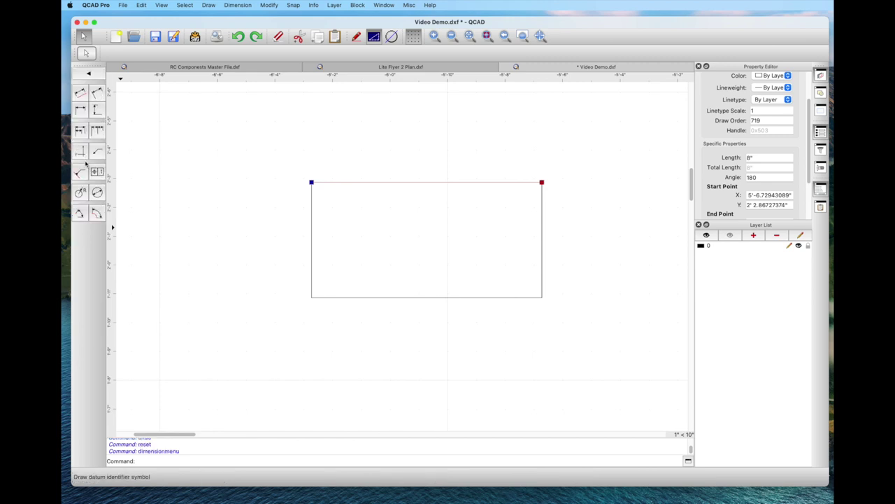
click(81, 111)
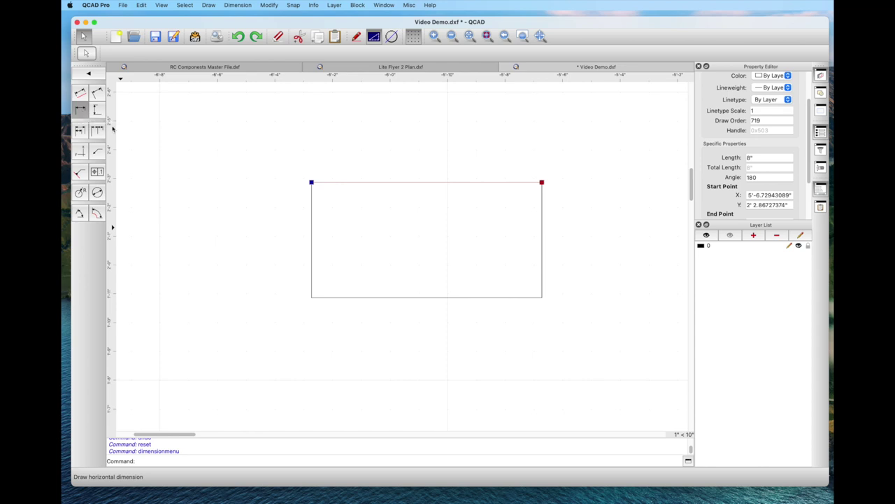
click(311, 183)
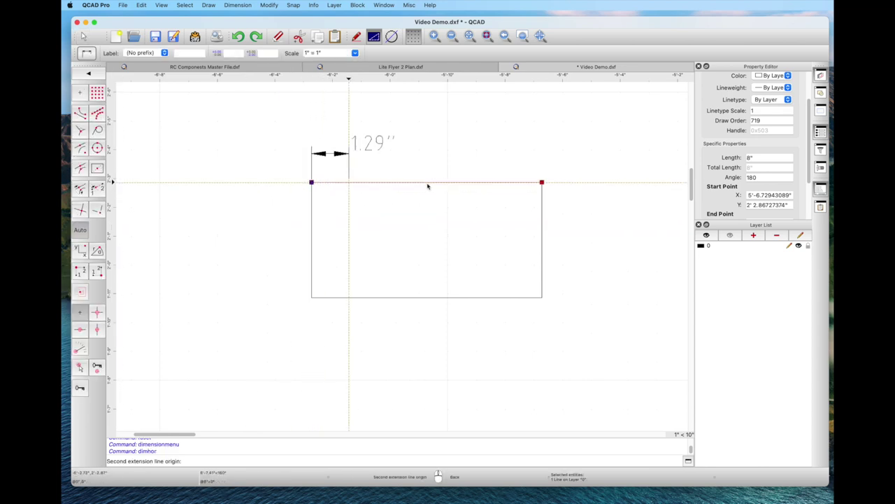
click(541, 183)
click(528, 151)
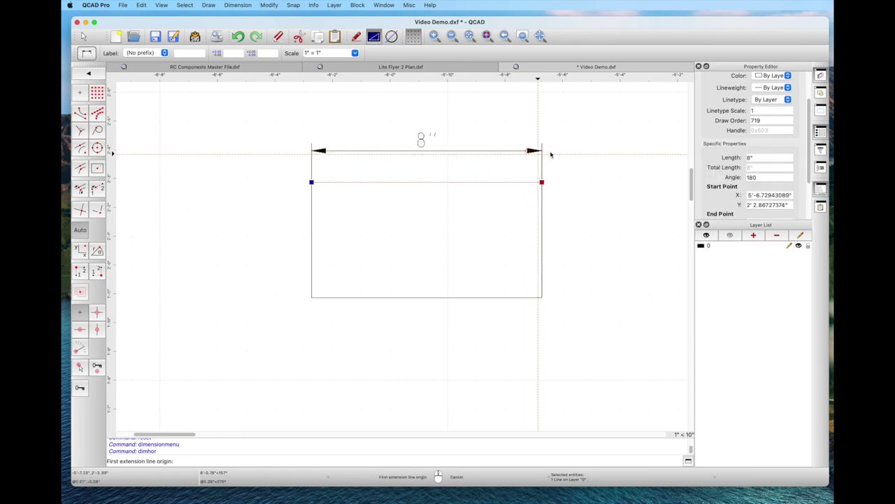
right_click(635, 266)
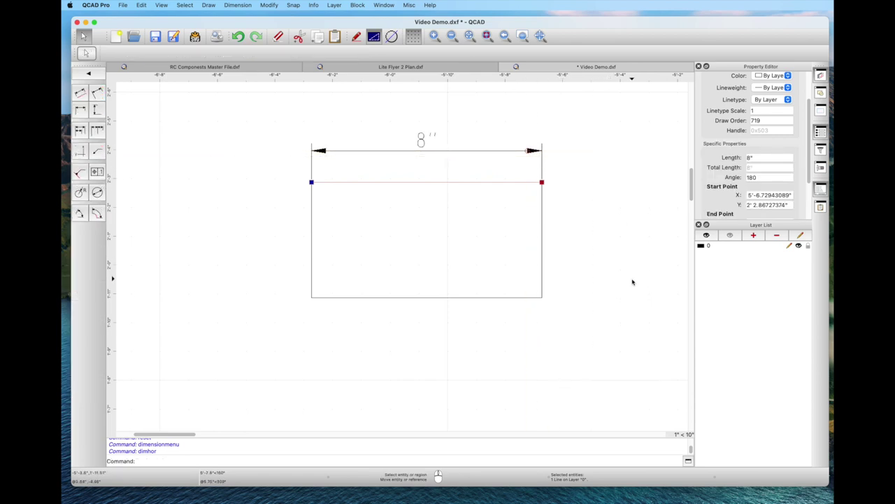
Select the horizontal dimension above the rectangle to view its properties, and clear the selection
mouse_move(809, 151)
mouse_down()
mouse_move(810, 187)
mouse_move(810, 143)
mouse_up()
click(450, 149)
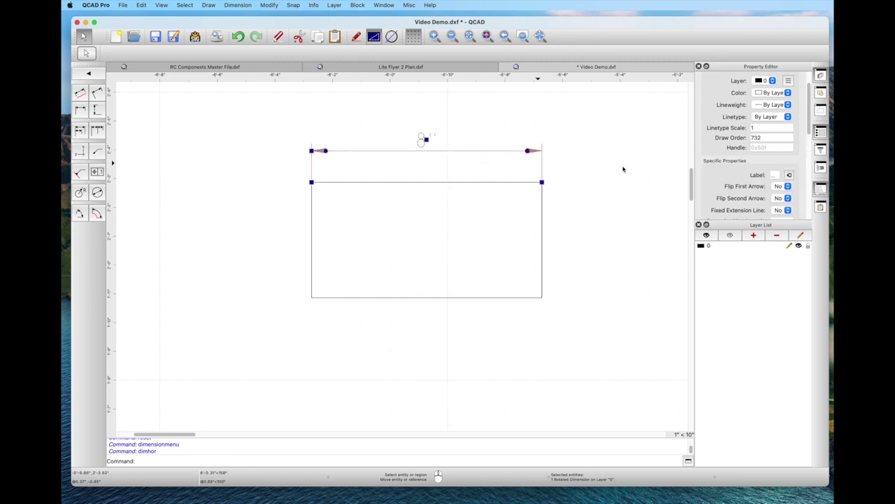
key(Escape)
Draw a leader with an arrow head at the rectangle's right edge, sloping down and ending in a horizontal segment outside
click(98, 151)
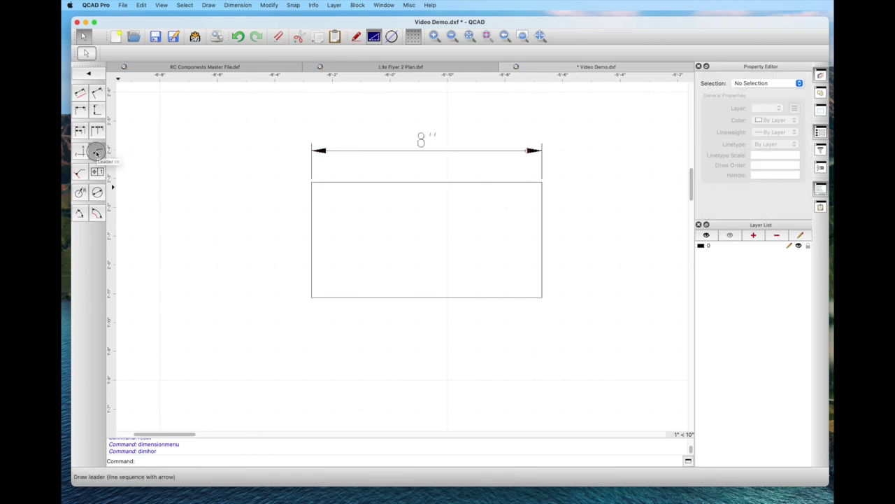
click(541, 254)
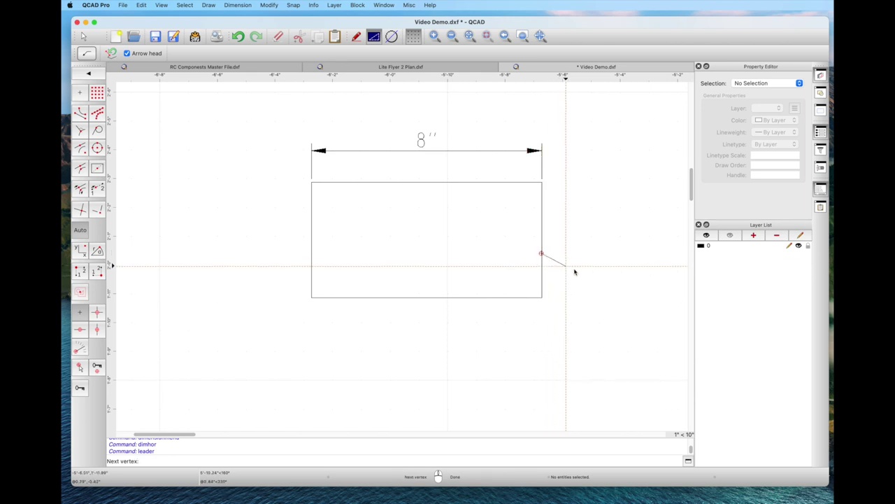
click(580, 274)
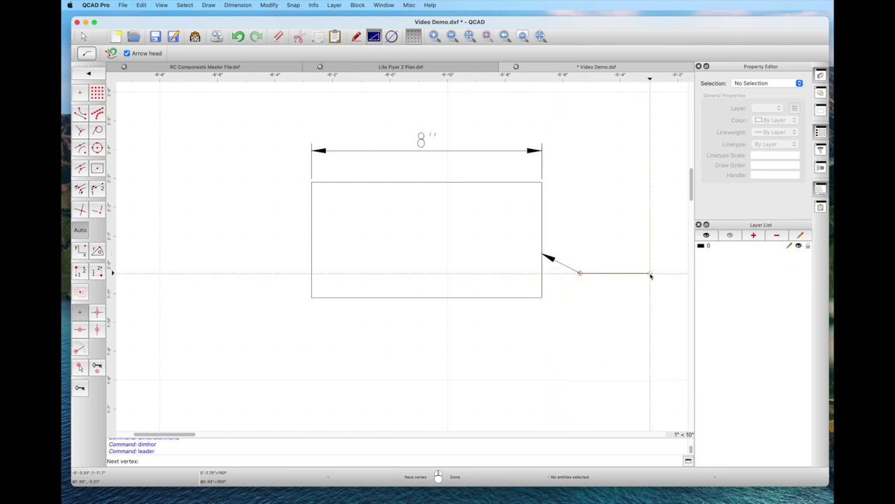
click(650, 273)
right_click(650, 273)
mouse_move(184, 435)
mouse_down()
mouse_move(233, 434)
mouse_move(205, 432)
mouse_up()
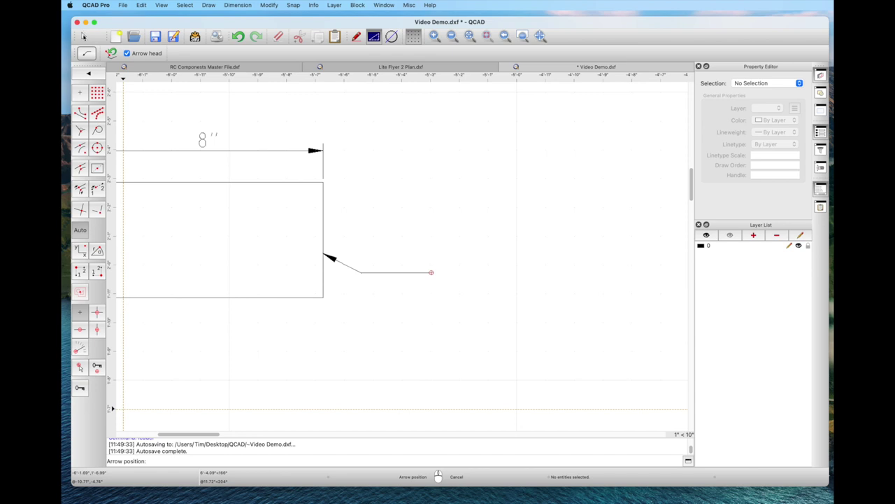
key(Escape)
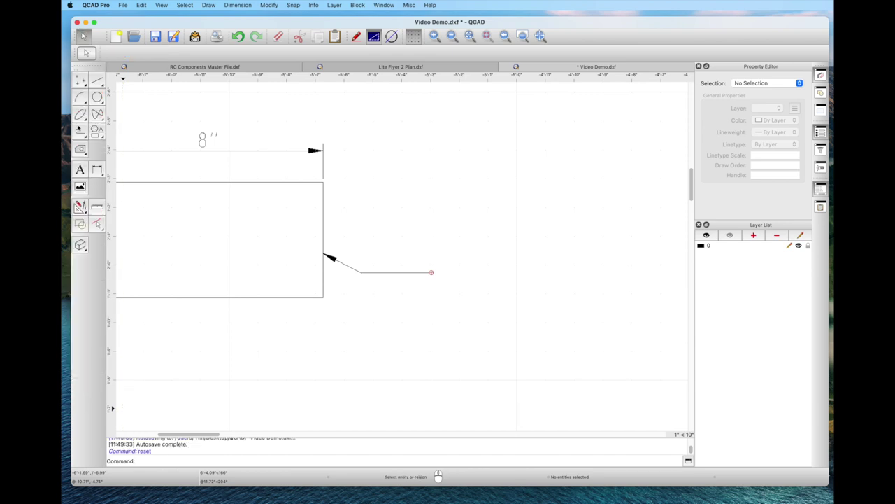
Add the text "Leader" in Arial, size 0.5, at the free end of the leader line
click(80, 169)
drag(433, 176, 373, 174)
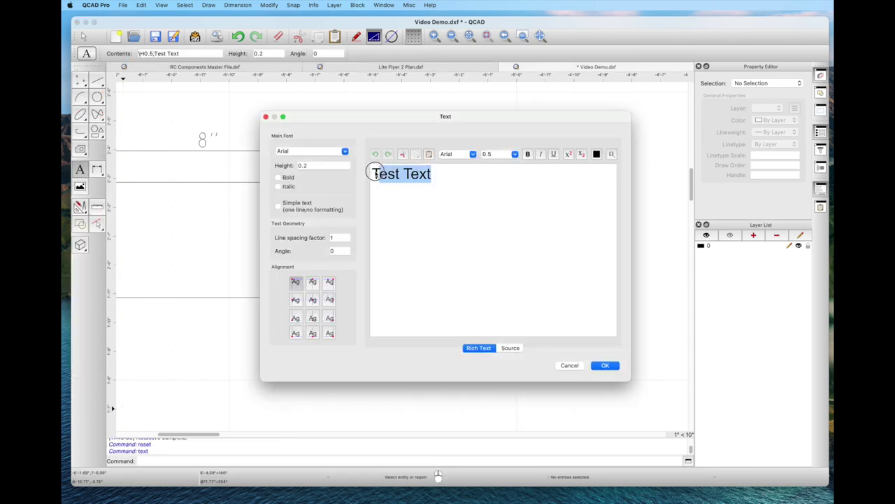
text(Leader)
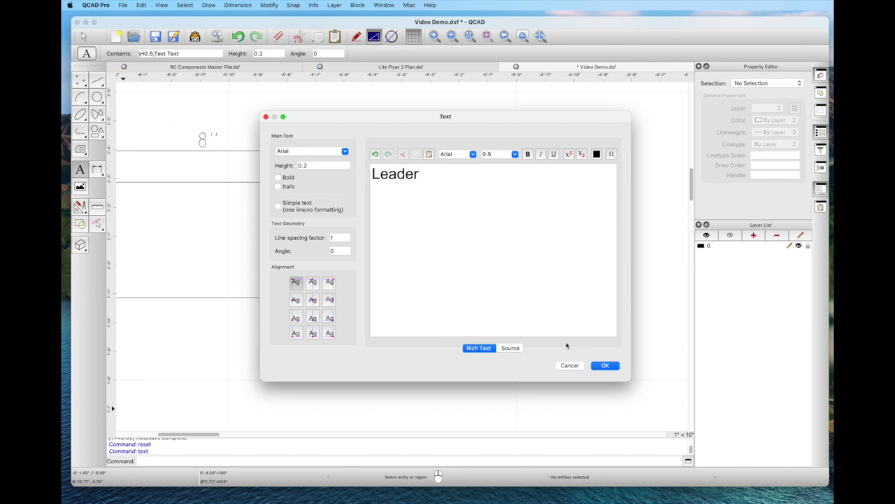
click(602, 365)
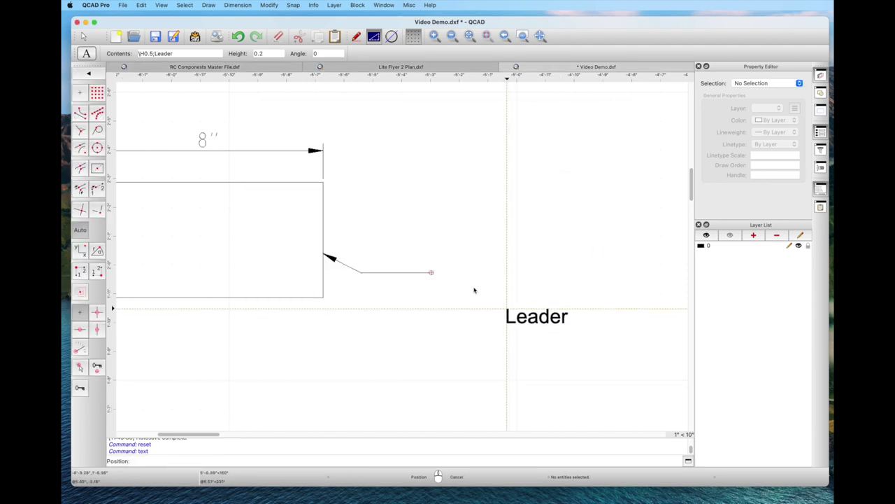
click(441, 269)
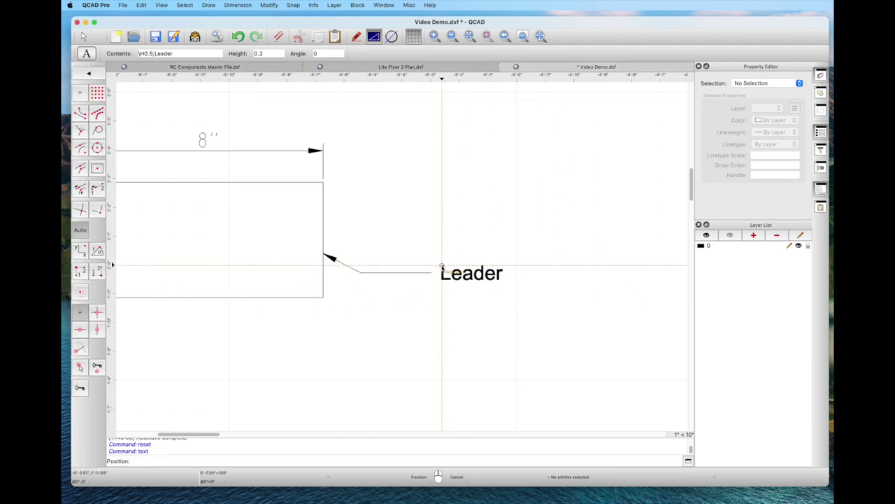
key(Escape)
scroll(412, 384, left, 5)
scroll(480, 369, down, 2)
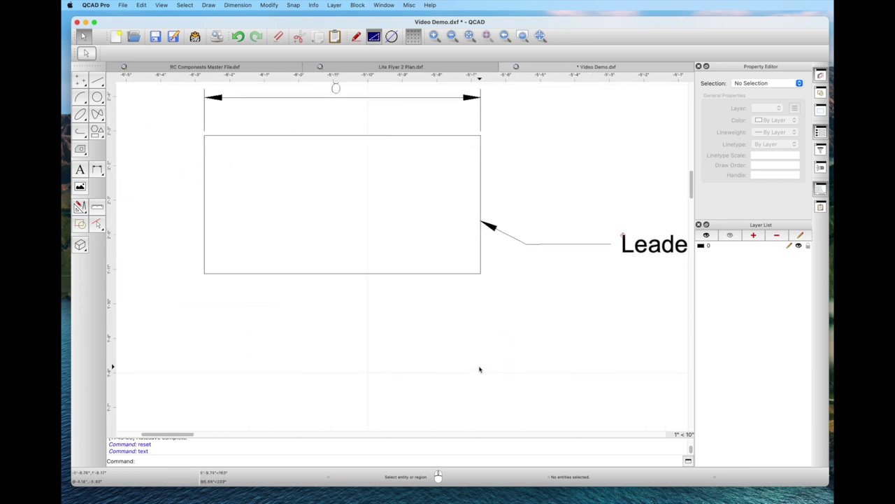
scroll(480, 369, down, 3)
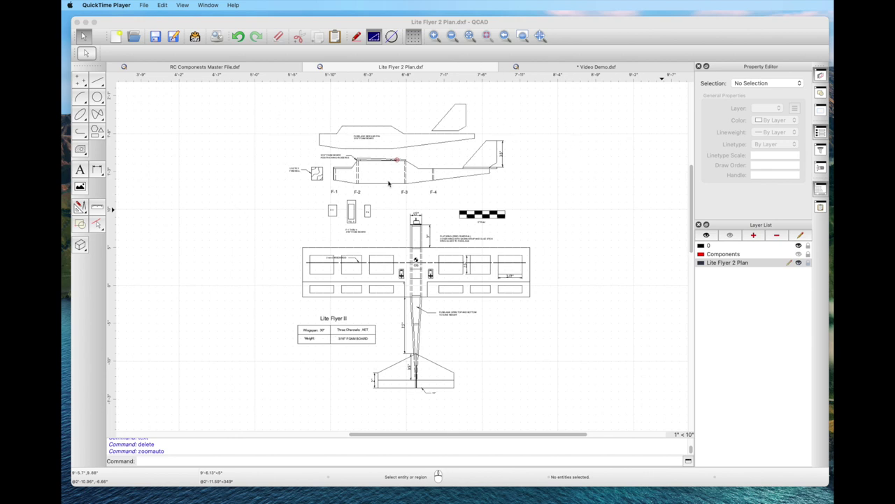
Switch to Video Demo.dxf and delete the F-1, F-2, F-3 and F-4 labels below the fuselage side view
click(540, 66)
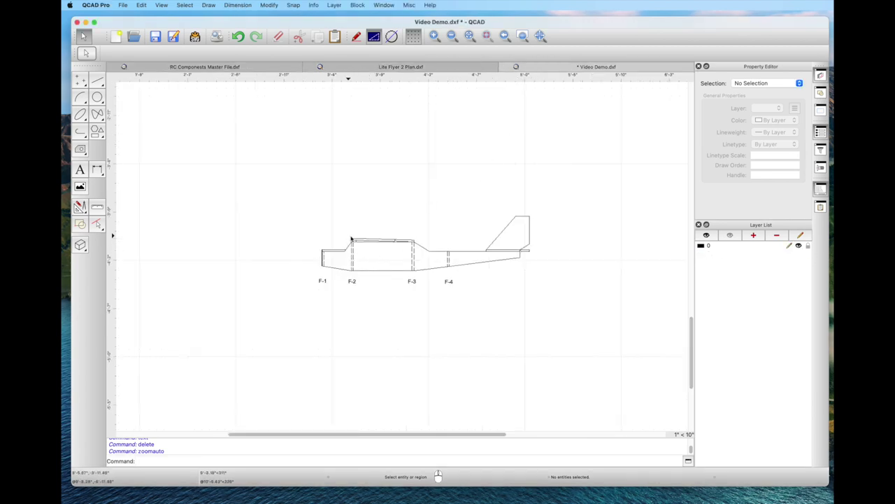
scroll(351, 239, up, 2)
click(373, 369)
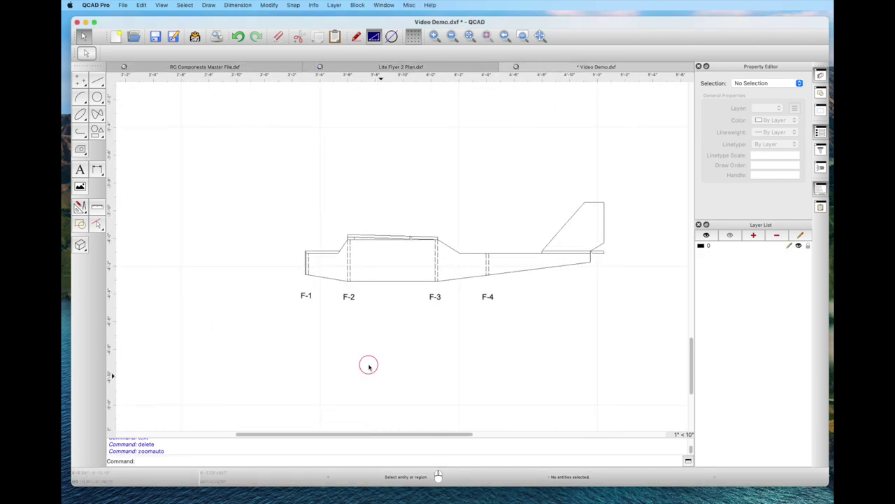
scroll(335, 347, up, 3)
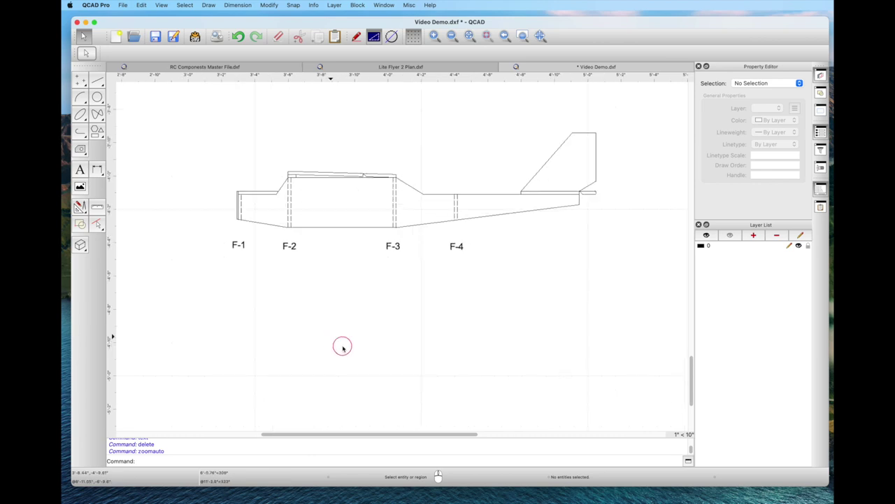
middle_drag(340, 334, 388, 369)
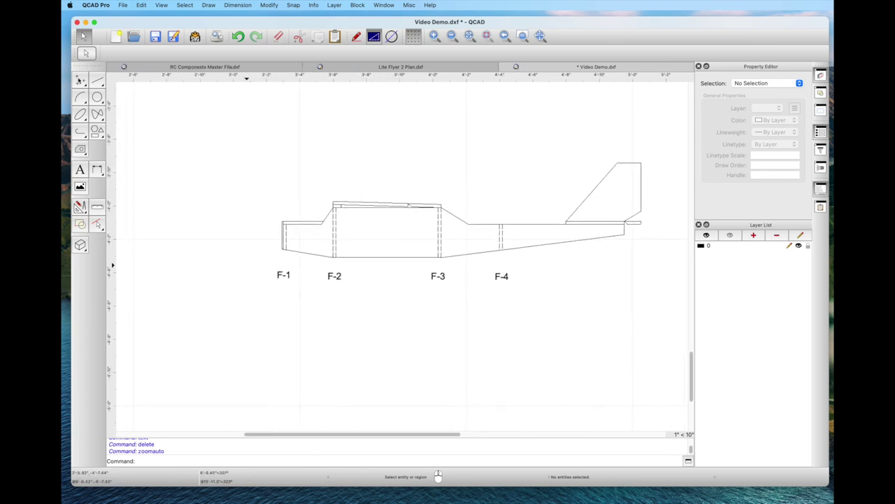
click(82, 36)
click(280, 276)
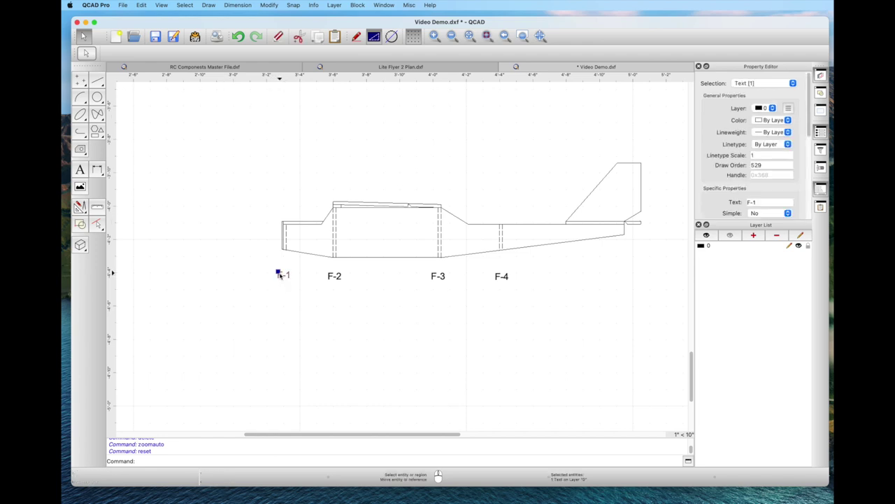
key(Delete)
drag(303, 265, 535, 298)
key(Delete)
Delete the outline of the vertical fin above the fuselage's tail
click(578, 208)
key(Delete)
drag(600, 151, 648, 204)
key(Delete)
click(634, 215)
key(Delete)
Delete the stabilizer lines that extend behind the fuselage's tail end
scroll(635, 224, up, 3)
scroll(635, 224, up, 2)
click(634, 220)
key(Delete)
click(636, 229)
key(Delete)
drag(628, 203, 660, 244)
key(Delete)
Delete the remaining stabilizer lines on top of the rear fuselage, including the short vertical line at each end
drag(593, 214, 616, 228)
click(602, 225)
key(Delete)
drag(602, 219, 612, 235)
key(Delete)
click(596, 222)
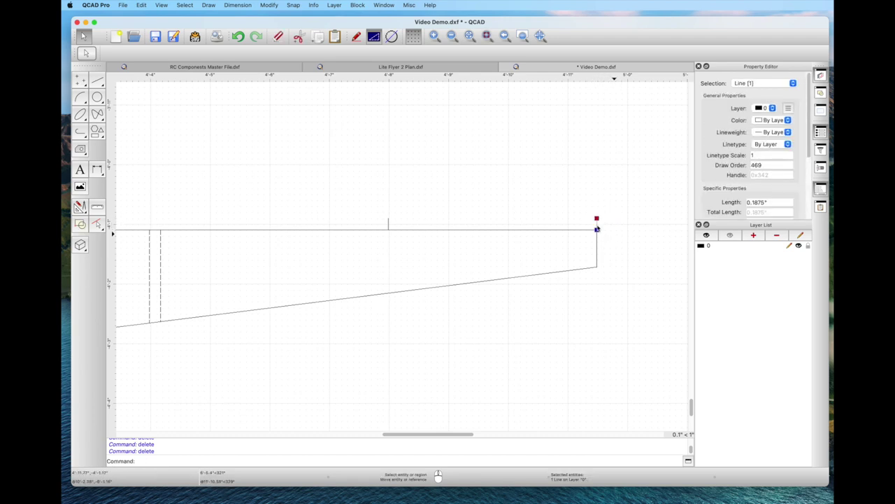
key(Delete)
click(388, 222)
key(Delete)
scroll(301, 276, left, 10)
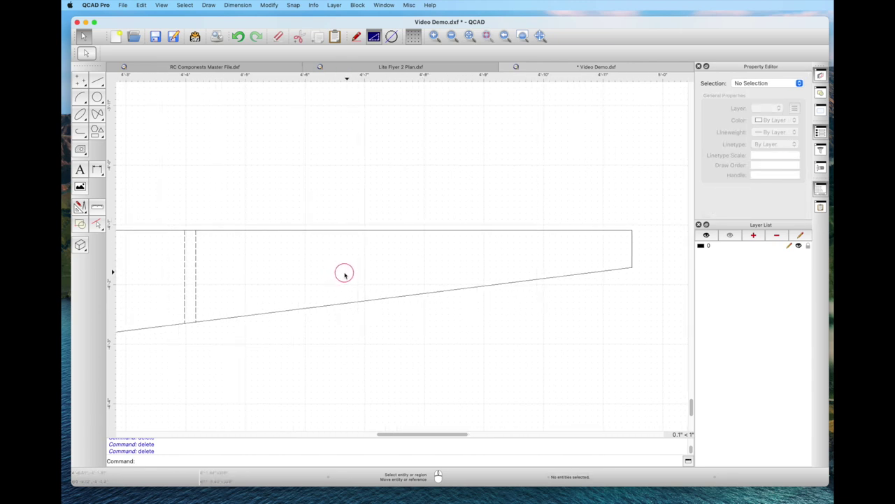
Delete the two pairs of dashed vertical former lines in the rear fuselage and behind the cabin
click(454, 250)
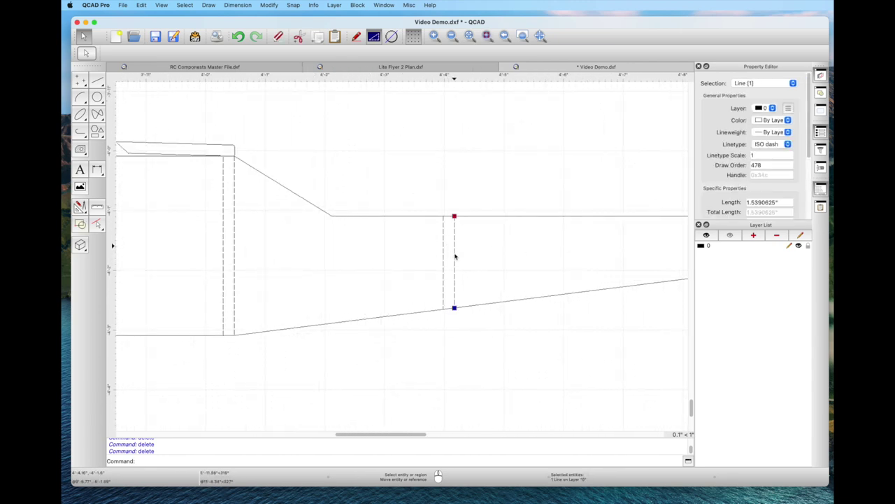
key(Delete)
click(442, 263)
key(Delete)
click(235, 243)
key(Delete)
click(224, 249)
key(Delete)
Delete the pair of dashed former lines at the front of the cabin and the dashed line at the nose
mouse_move(193, 262)
middle_down()
mouse_move(274, 268)
mouse_move(721, 251)
middle_up()
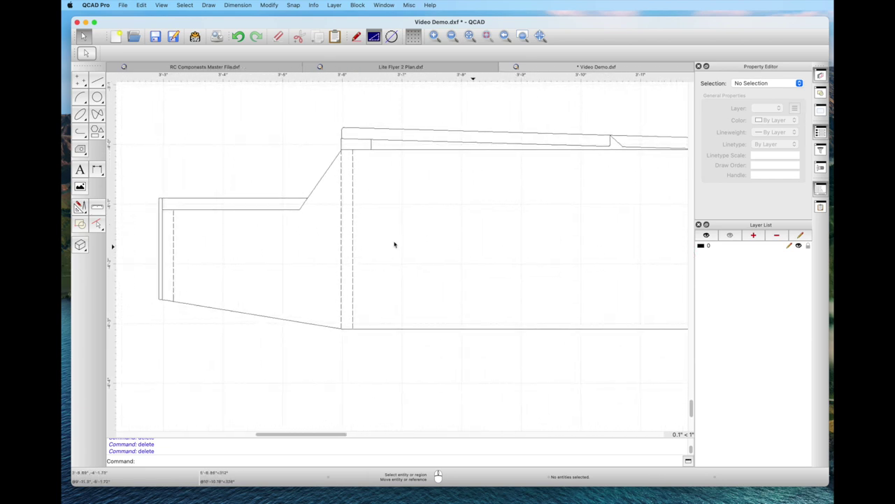
click(356, 233)
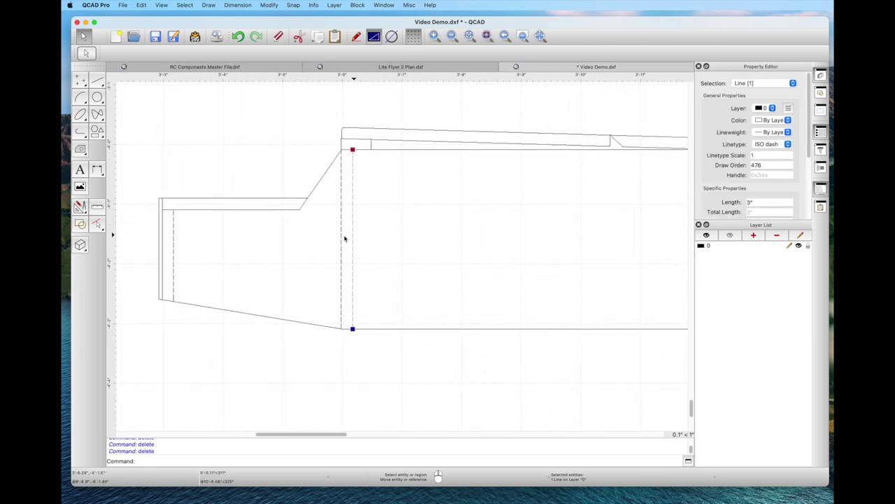
key(Delete)
click(341, 240)
key(Delete)
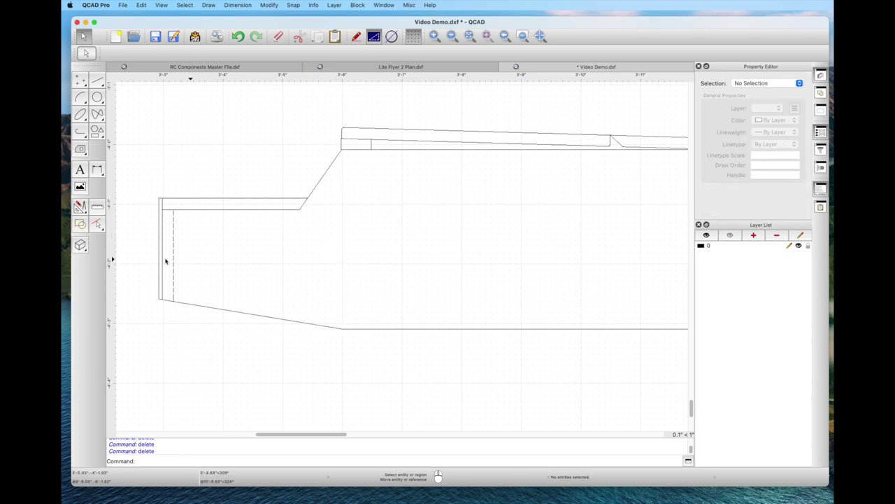
click(174, 259)
key(Delete)
Delete the upper horizontal line above the nose deck and the outermost vertical firewall line at the nose
click(159, 250)
click(144, 176)
scroll(145, 176, up, 4)
click(177, 221)
key(Delete)
click(172, 264)
key(Delete)
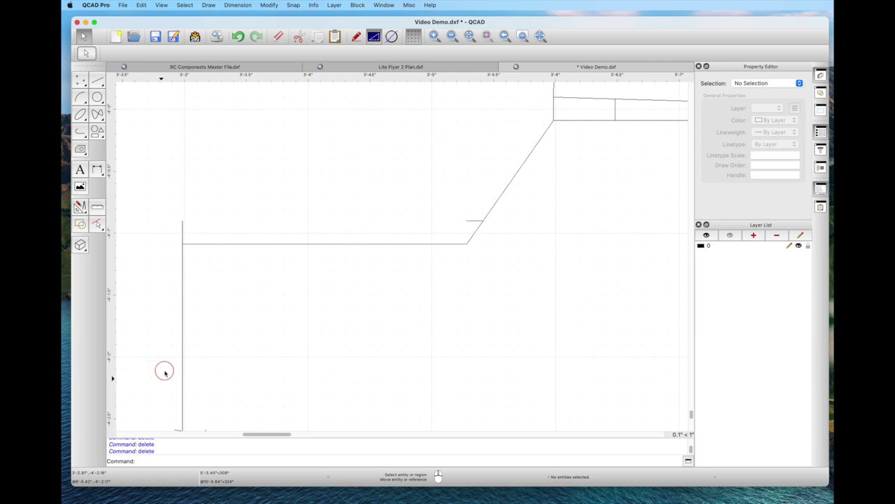
Delete the short leftover dash on the sloping bottom line near the nose
scroll(169, 299, down, 2)
scroll(169, 298, down, 5)
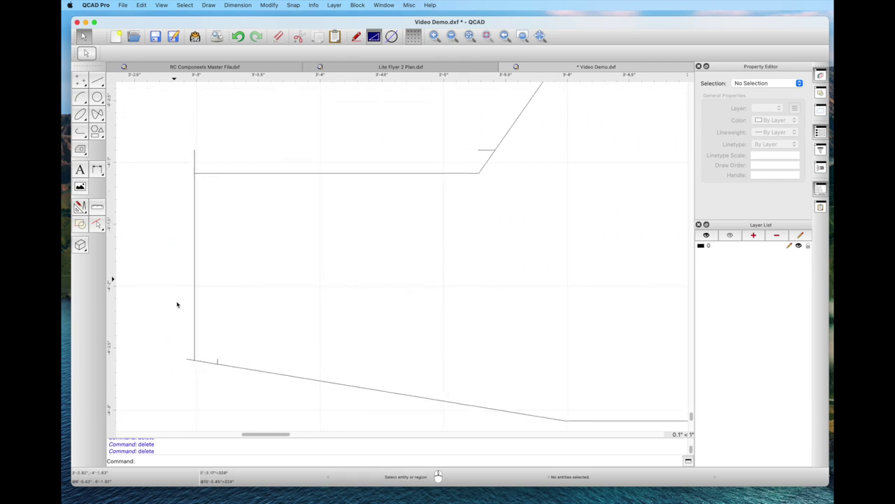
click(187, 362)
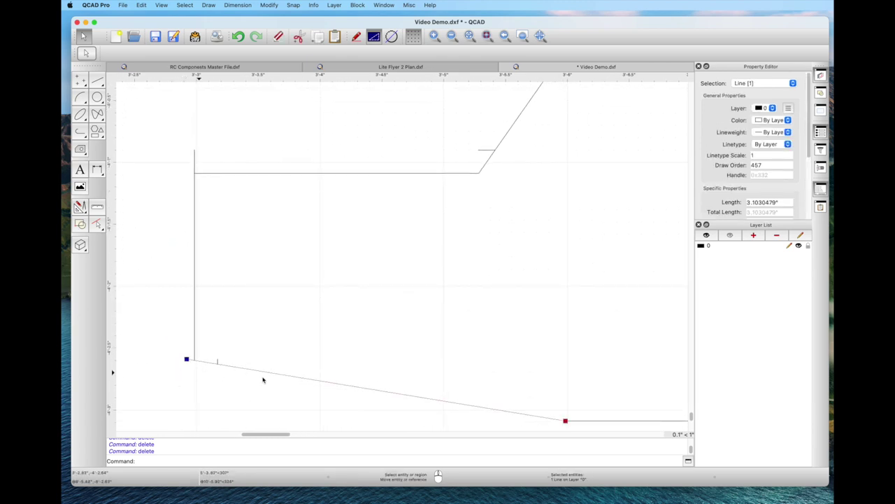
key(Escape)
click(217, 361)
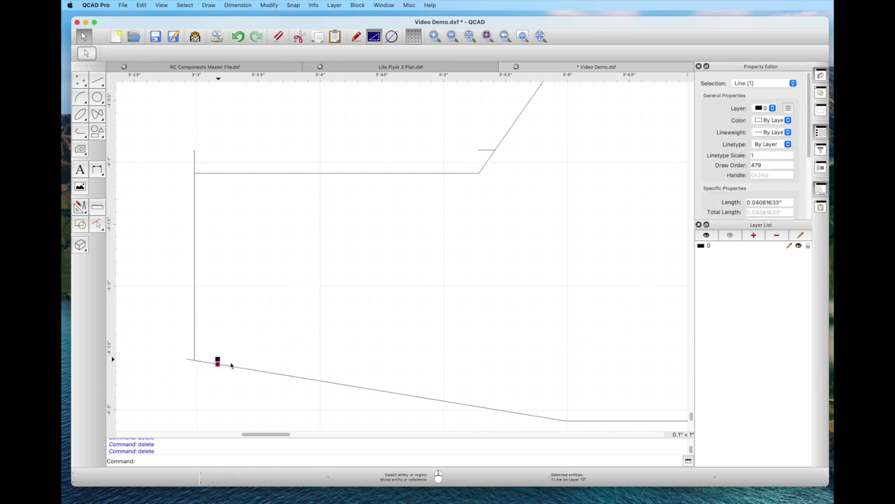
key(Delete)
click(195, 159)
key(Escape)
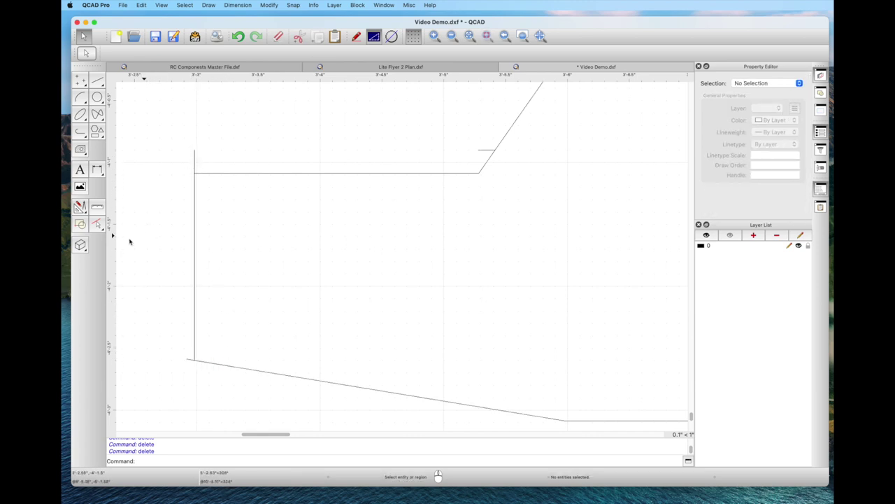
Break out the line ends that overhang the lower and upper corners of the nose, removing the segments
click(82, 209)
click(80, 277)
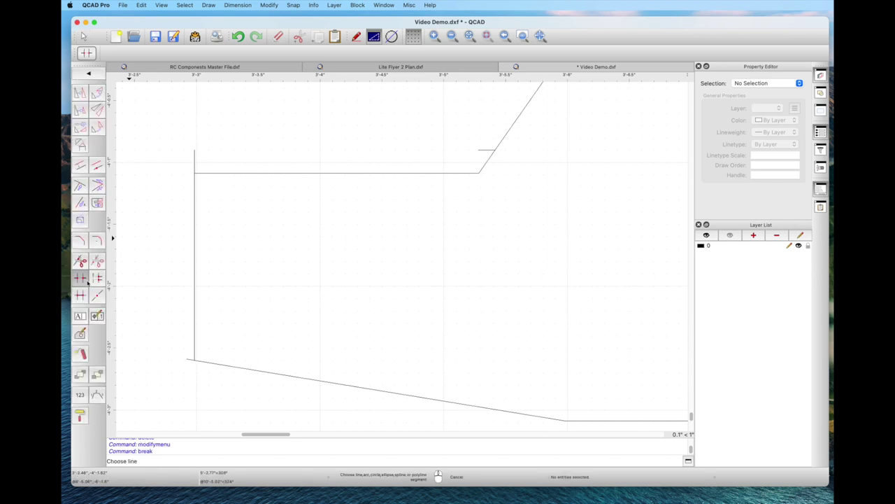
scroll(175, 345, up, 2)
click(195, 368)
scroll(174, 260, up, 4)
click(215, 157)
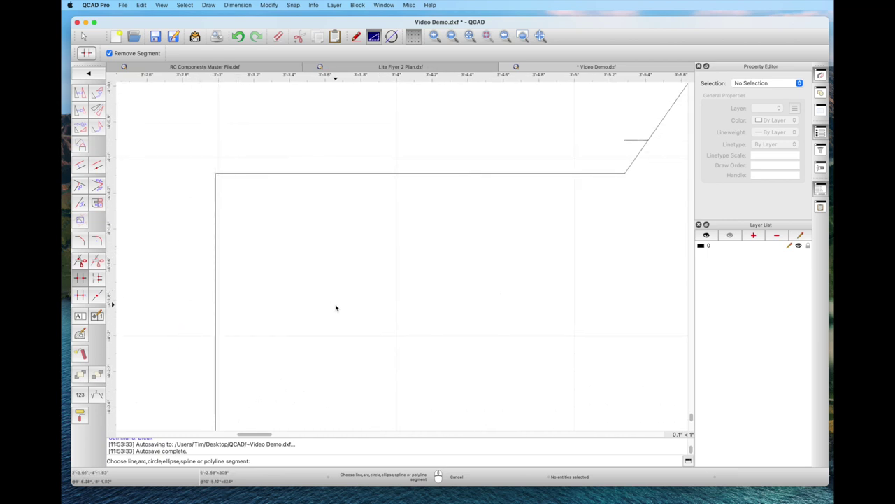
scroll(335, 307, down, 3)
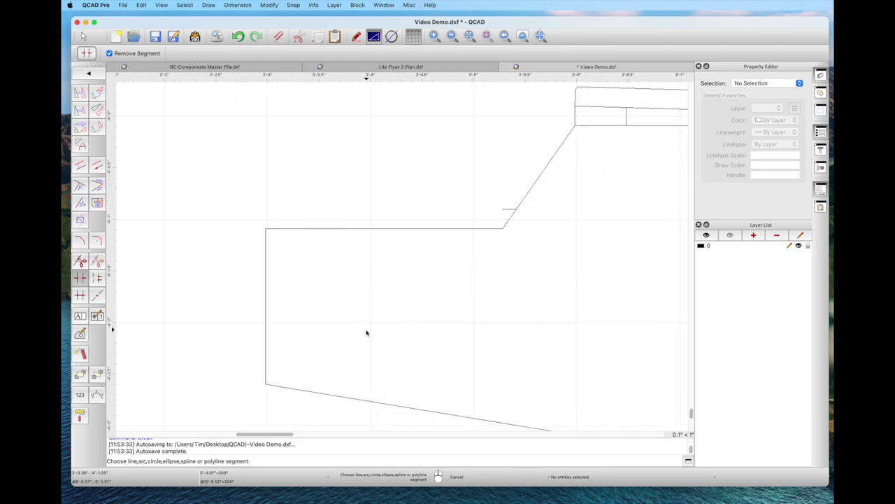
mouse_move(349, 317)
middle_down()
mouse_move(312, 264)
mouse_move(270, 258)
mouse_move(229, 273)
middle_up()
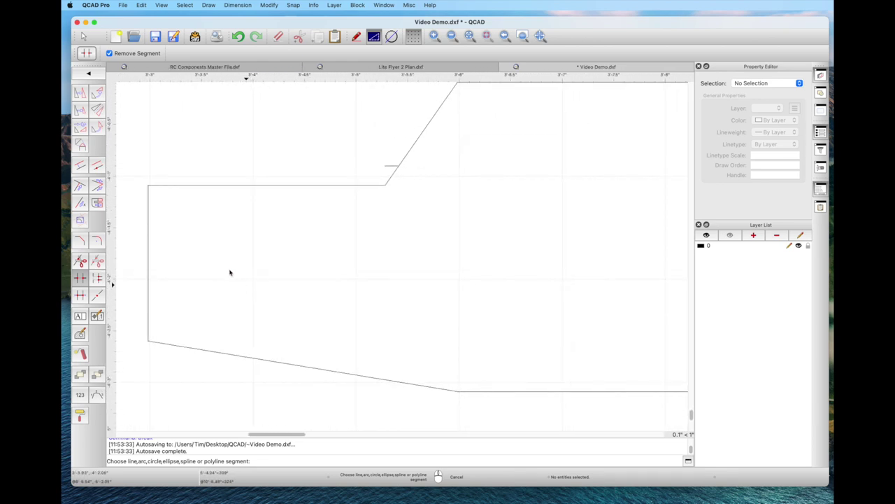
key(Escape)
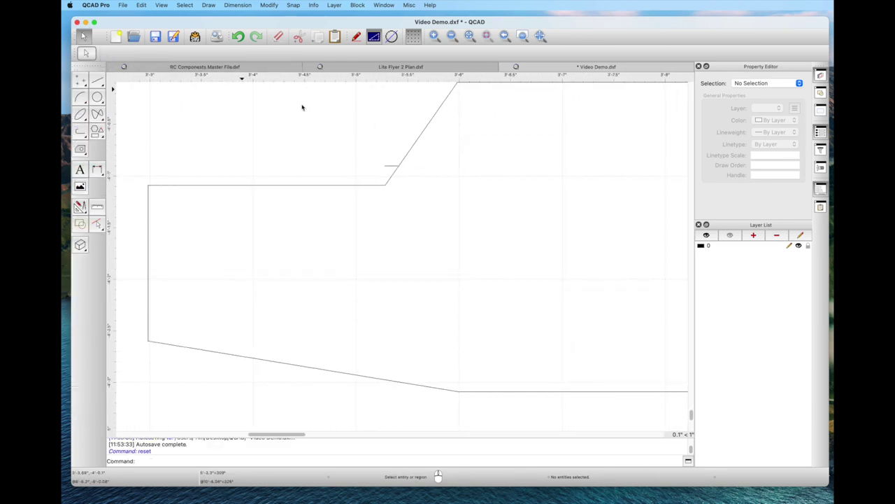
Delete the short horizontal stub beside the base of the sloping windshield line
click(387, 166)
key(Delete)
scroll(376, 192, up, 2)
scroll(374, 194, down, 4)
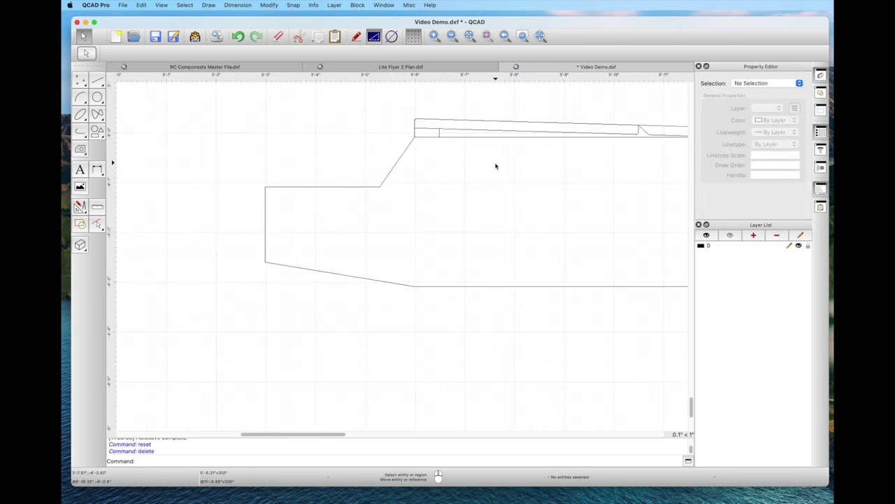
Delete the two long sloping wing lines on top of the cabin
mouse_move(496, 166)
middle_down()
mouse_move(419, 226)
mouse_move(321, 254)
middle_up()
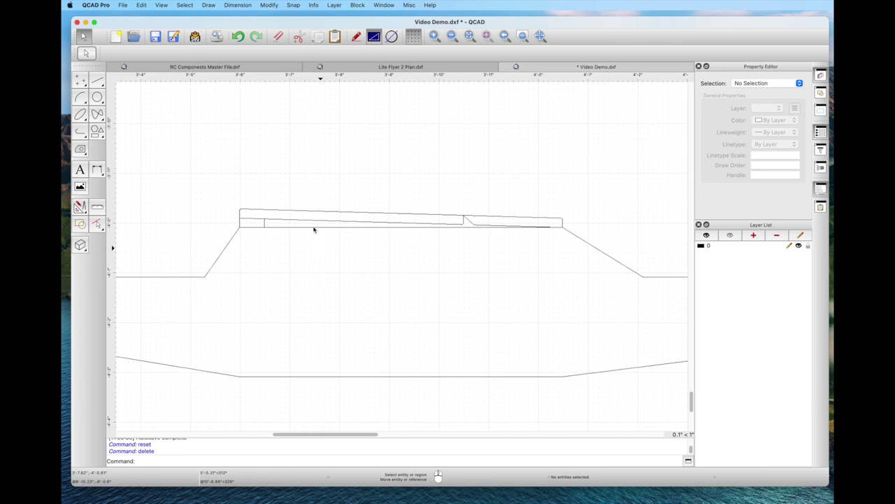
click(313, 212)
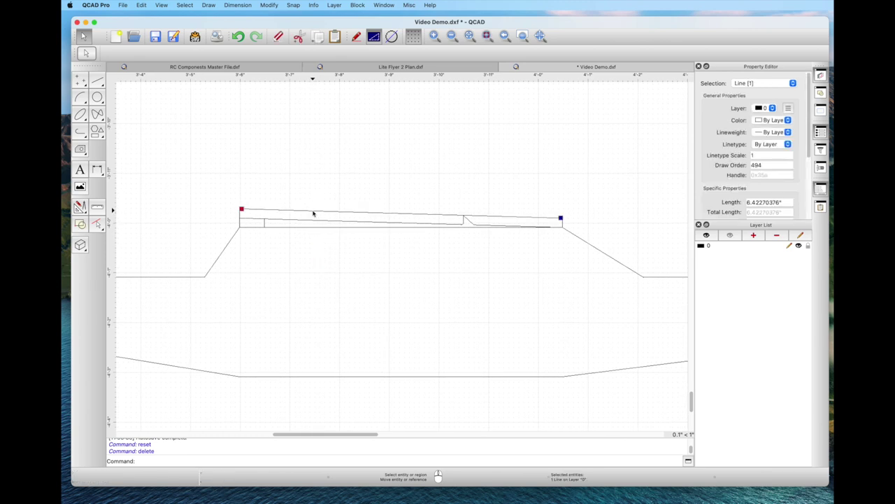
key(Delete)
click(308, 220)
key(Delete)
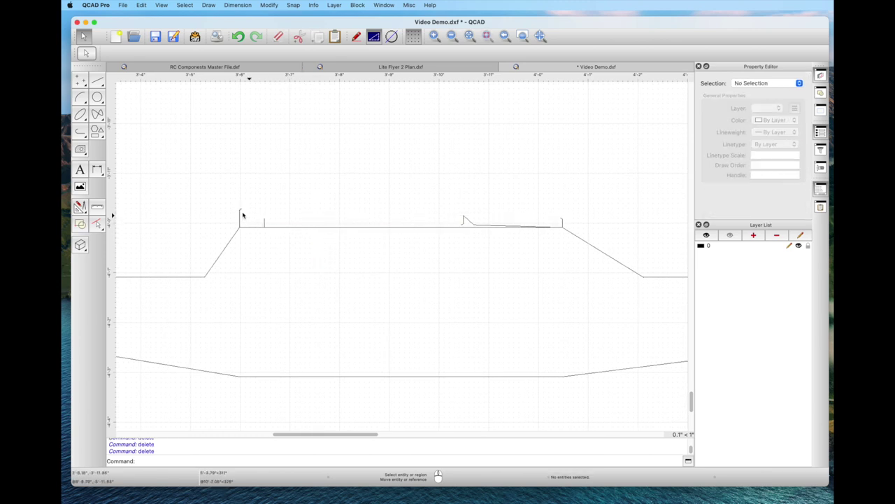
Delete the remaining wing fragments above the cabin roof, including the short verticals, corner pieces and trailing-edge lines
click(240, 216)
key(Delete)
click(240, 223)
click(235, 206)
drag(231, 202, 258, 215)
key(Delete)
drag(445, 213, 487, 227)
key(Delete)
click(490, 226)
key(Escape)
drag(549, 208, 573, 225)
key(Escape)
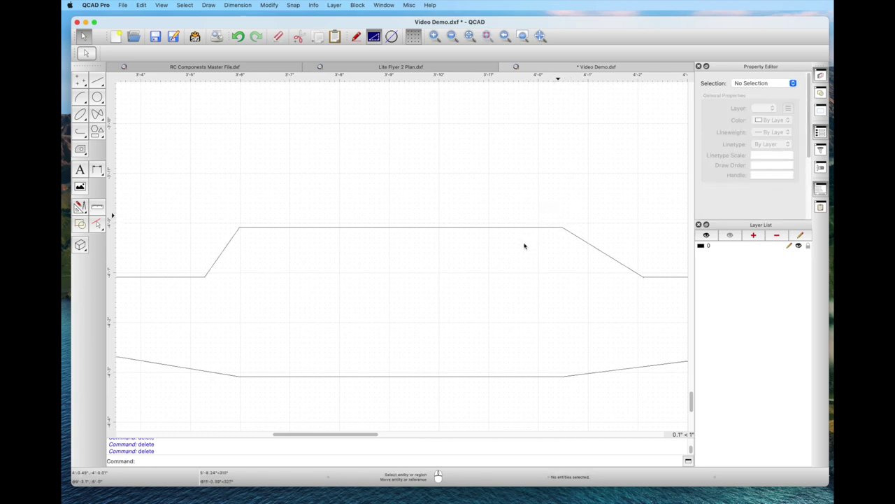
Check the cleaned fuselage outline and the whole Video Demo drawing, and switch to Lite Flyer 2 Plan.dxf
scroll(510, 272, down, 6)
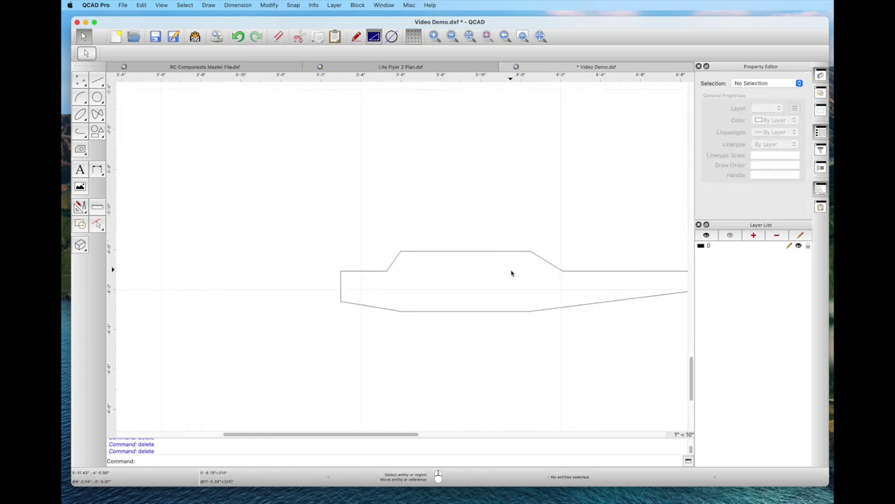
scroll(406, 370, right, 5)
scroll(370, 315, up, 3)
scroll(370, 318, up, 1)
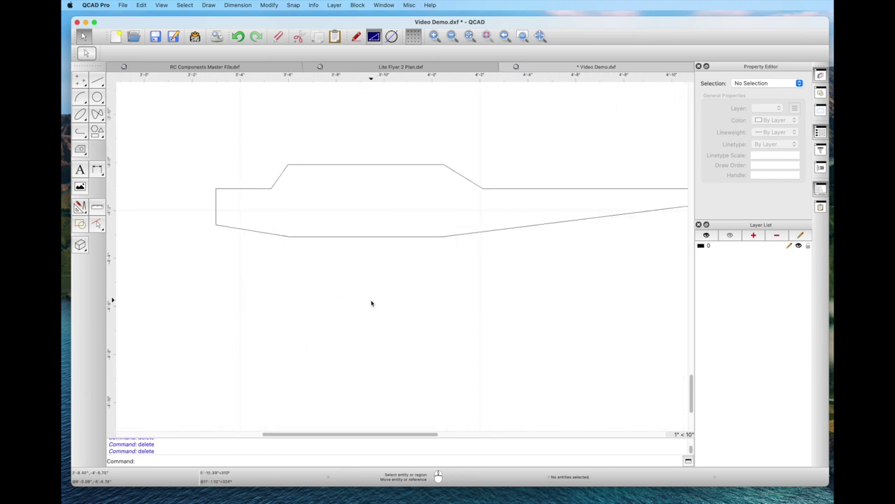
scroll(365, 287, down, 2)
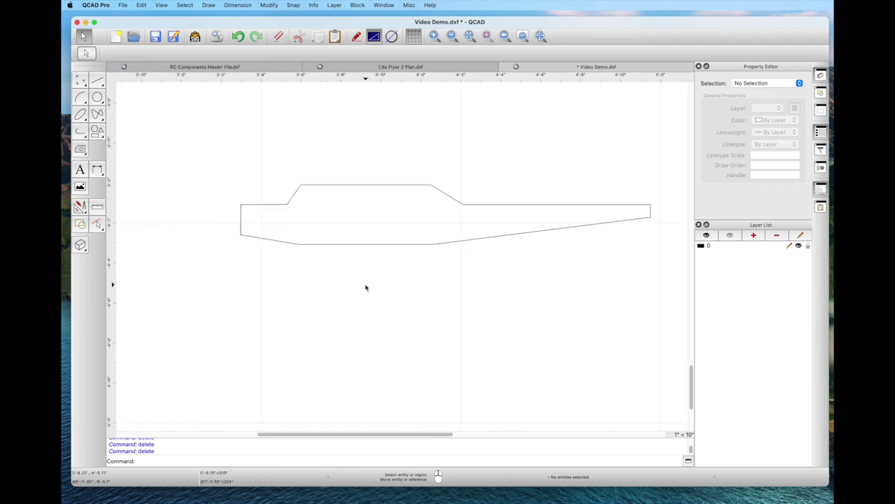
click(469, 35)
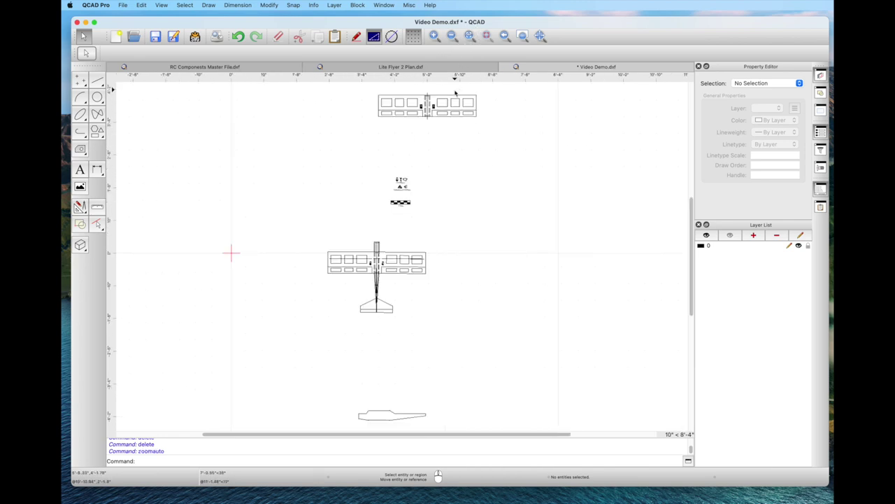
click(410, 66)
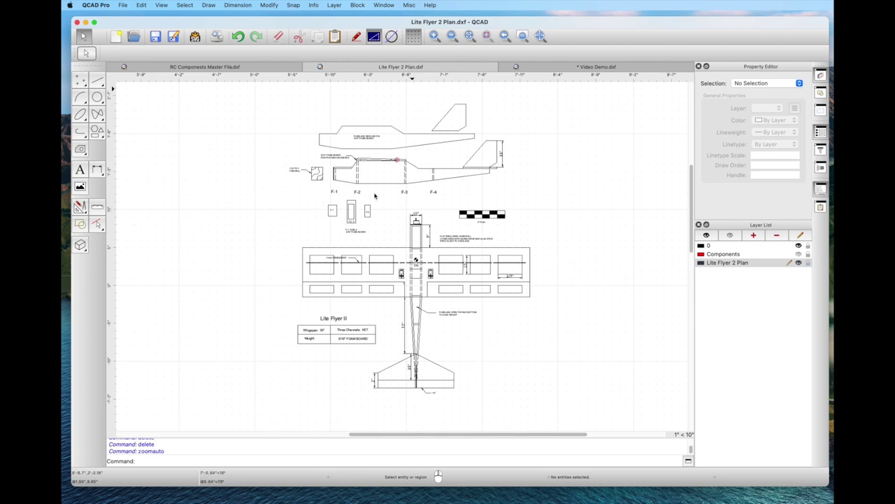